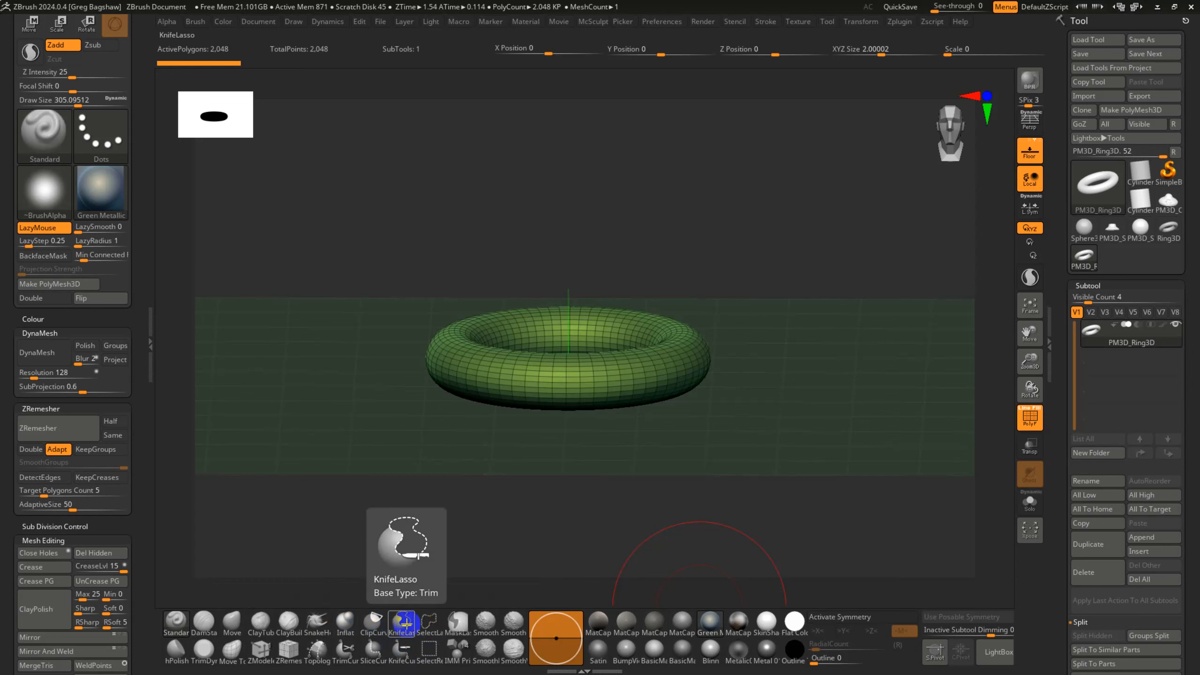
# - Try a straight ClipCurve cut through one end of the ring from the front view, and undo it
pyautogui.click(402, 653)
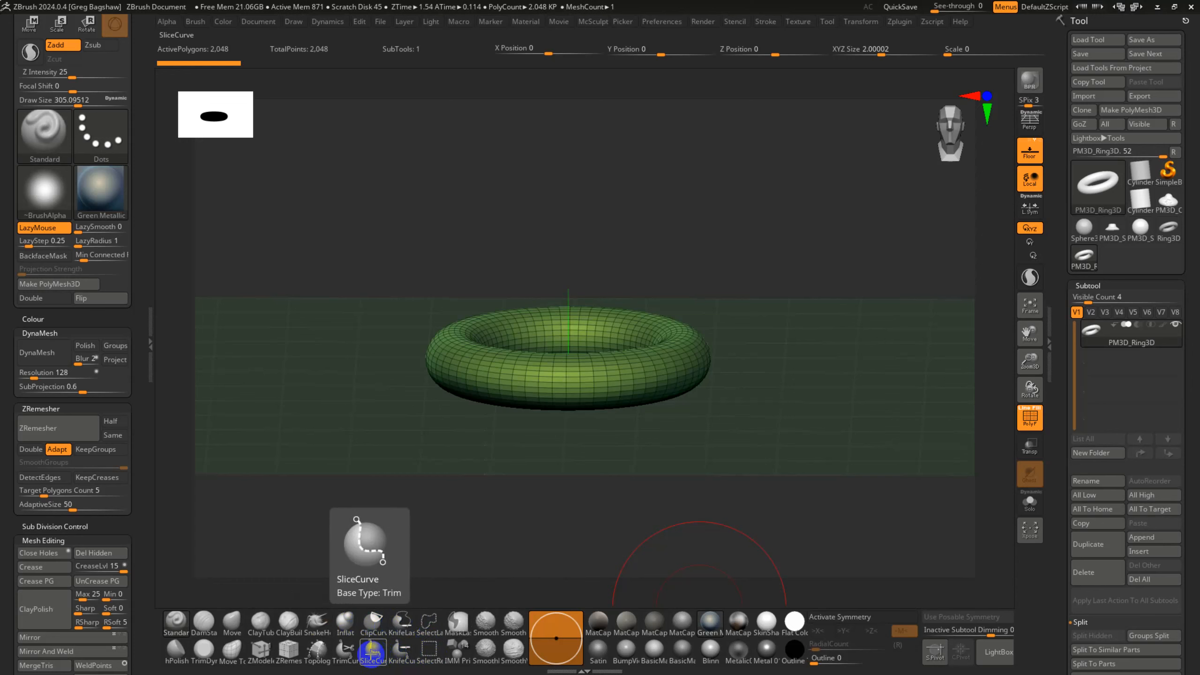
pyautogui.click(343, 650)
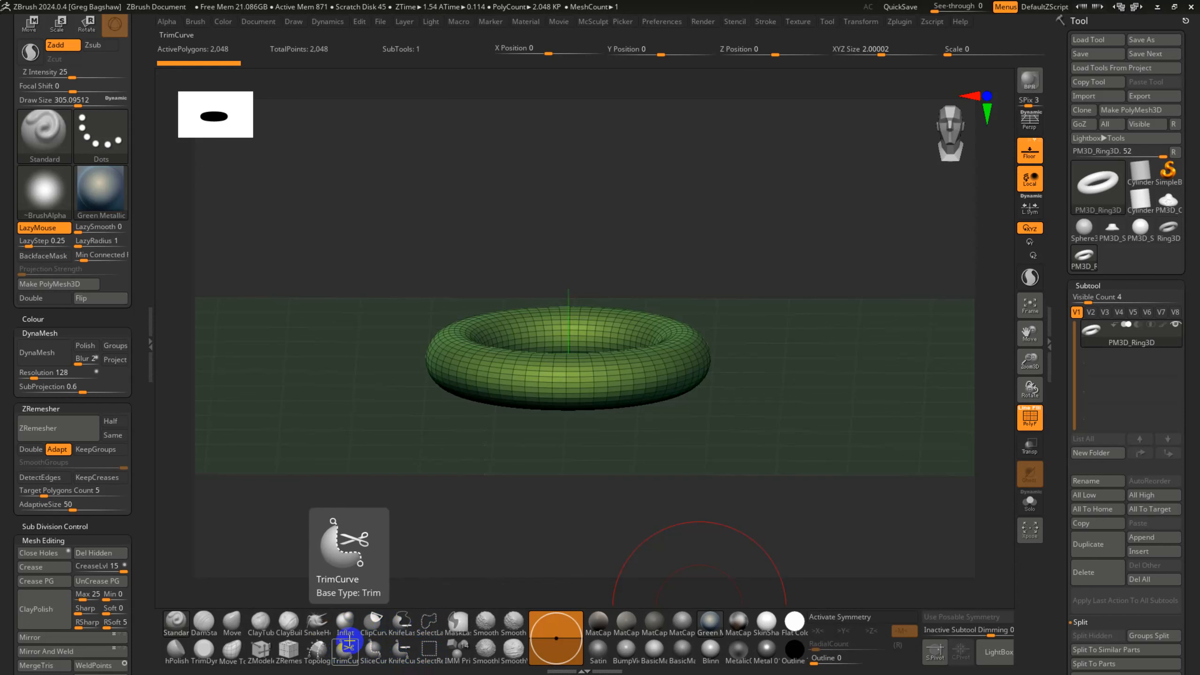
pyautogui.click(372, 621)
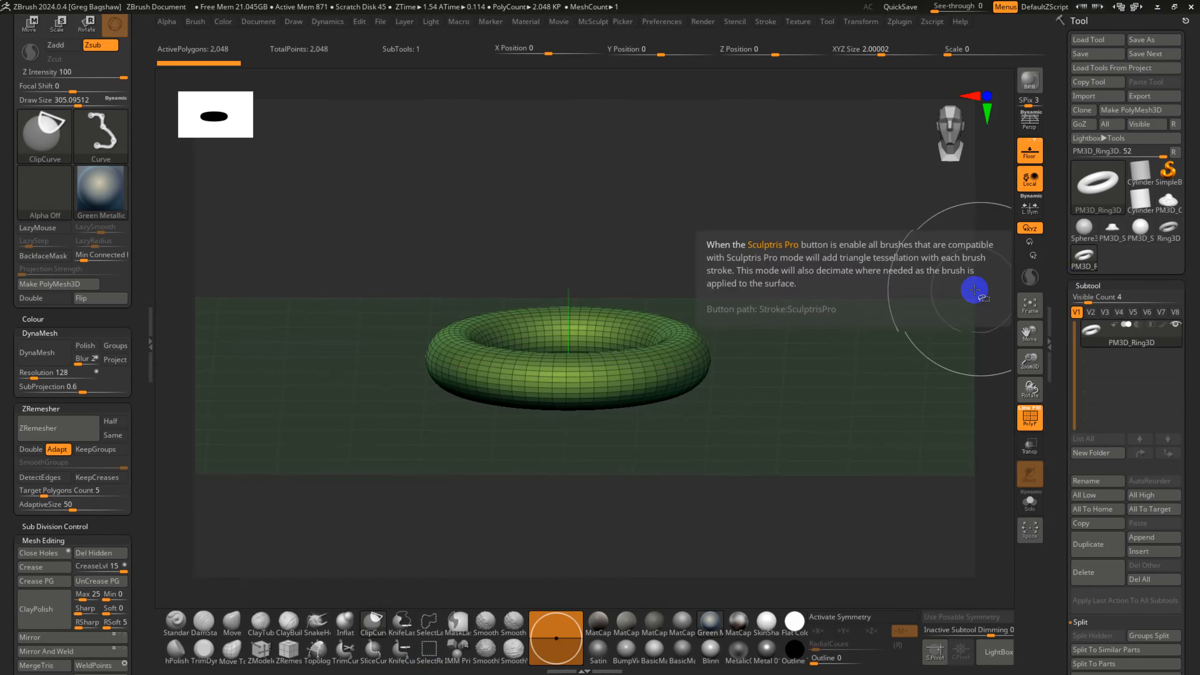
pyautogui.moveTo(574, 248)
pyautogui.keyDown('ctrl'); pyautogui.keyDown('shift'); pyautogui.mouseDown()
pyautogui.moveTo(688, 450)
pyautogui.moveTo(707, 455)
pyautogui.moveTo(663, 348)
pyautogui.moveTo(745, 407)
pyautogui.moveTo(657, 286)
pyautogui.mouseUp(); pyautogui.keyUp('shift'); pyautogui.keyUp('ctrl')
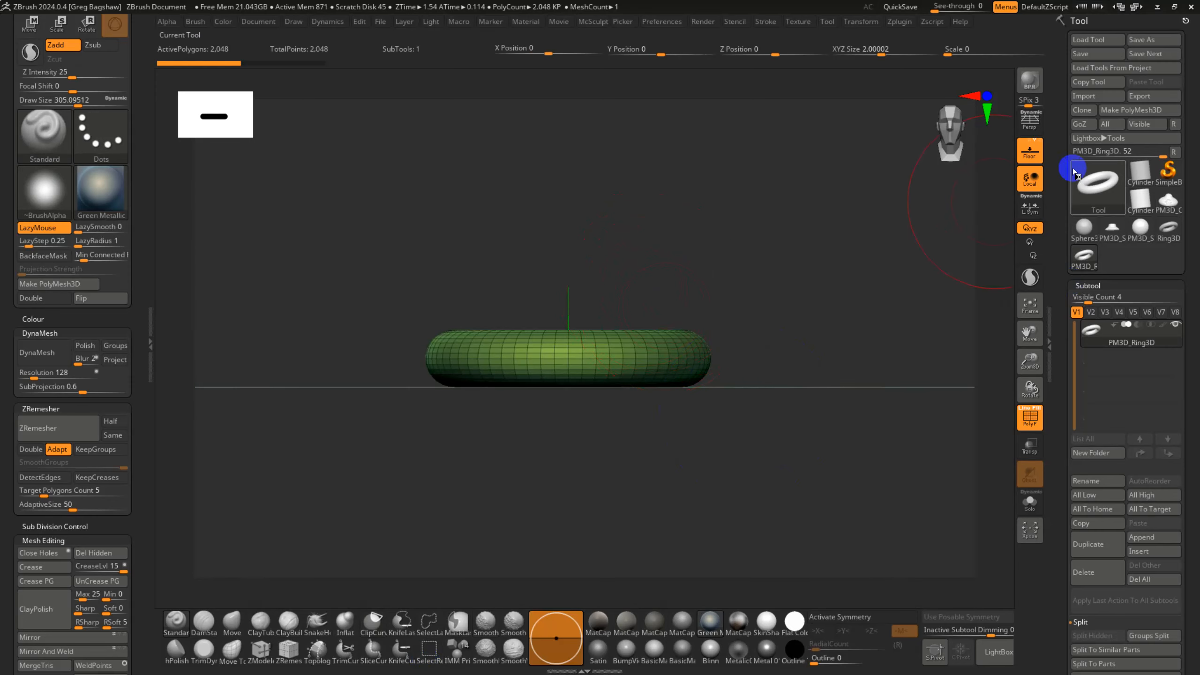
pyautogui.keyDown('ctrl'); pyautogui.moveTo(771, 287); pyautogui.dragTo(775, 316, button='right'); pyautogui.keyUp('ctrl')
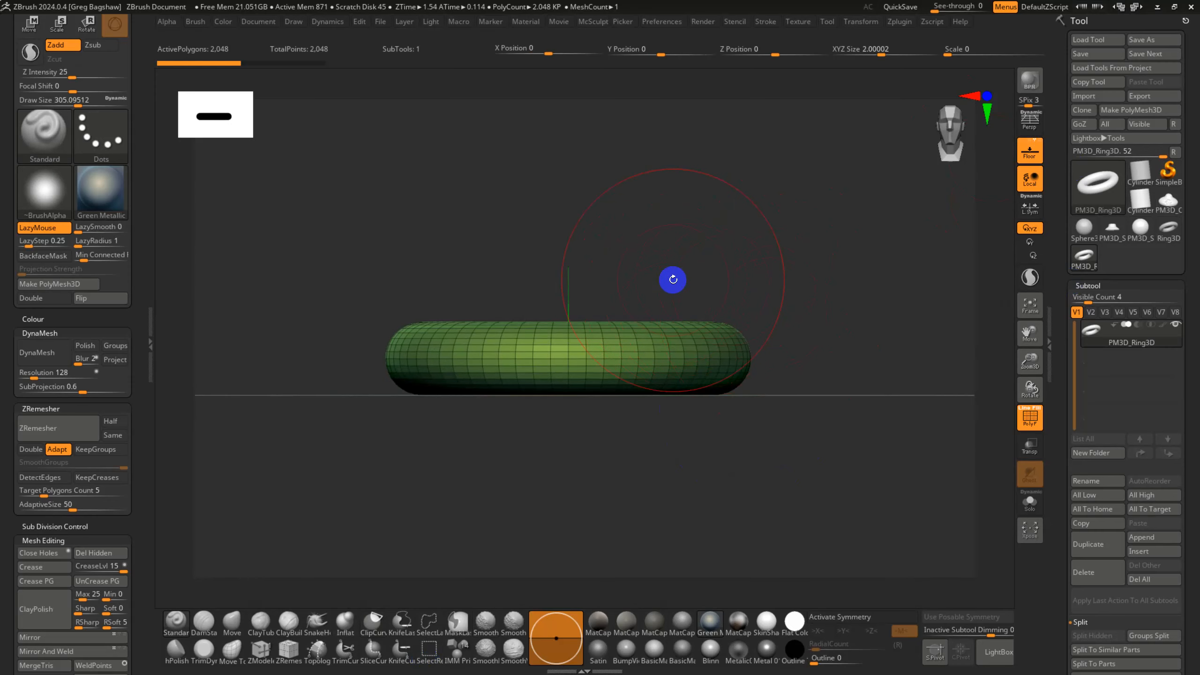
pyautogui.moveTo(680, 262)
pyautogui.keyDown('ctrl'); pyautogui.keyDown('shift'); pyautogui.mouseDown()
pyautogui.moveTo(659, 345)
pyautogui.moveTo(671, 355)
pyautogui.mouseUp(); pyautogui.keyUp('shift'); pyautogui.keyUp('ctrl')
pyautogui.hotkey('ctrl', 'z')
# - Turn on X symmetry and try a straight clip across the end of the ring, undoing the cut
pyautogui.press('x')
pyautogui.moveTo(695, 268)
pyautogui.keyDown('ctrl'); pyautogui.keyDown('shift'); pyautogui.mouseDown()
pyautogui.moveTo(659, 354)
pyautogui.moveTo(774, 482)
pyautogui.moveTo(734, 356)
pyautogui.moveTo(879, 351)
pyautogui.mouseUp(); pyautogui.keyUp('shift'); pyautogui.keyUp('ctrl')
pyautogui.hotkey('ctrl', 'z')
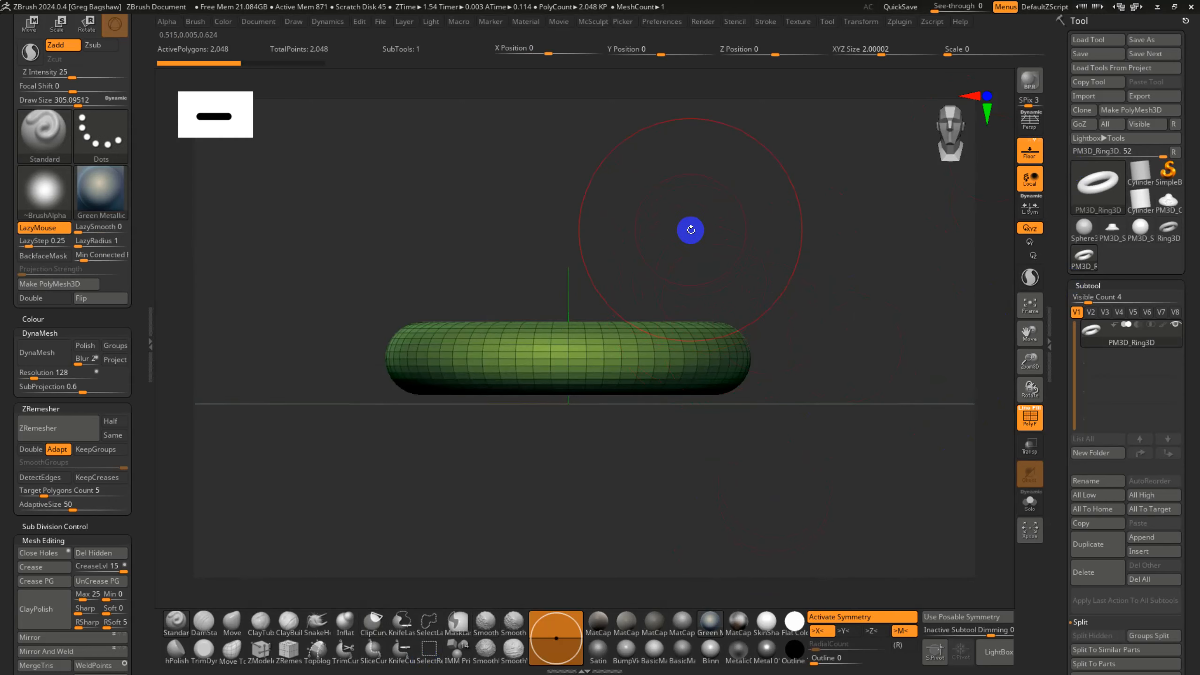
# - Clip the ring's ends symmetrically along a slightly slanted line, inspect the flat cut faces, and undo the clip
pyautogui.keyDown('ctrl'); pyautogui.keyDown('shift'); pyautogui.moveTo(712, 234); pyautogui.dragTo(703, 289); pyautogui.keyUp('shift'); pyautogui.keyUp('ctrl')
pyautogui.moveTo(702, 351)
pyautogui.keyDown('ctrl'); pyautogui.keyDown('shift'); pyautogui.mouseDown()
pyautogui.moveTo(651, 346)
pyautogui.moveTo(712, 364)
pyautogui.moveTo(694, 332)
pyautogui.moveTo(693, 357)
pyautogui.mouseUp(); pyautogui.keyUp('shift'); pyautogui.keyUp('ctrl')
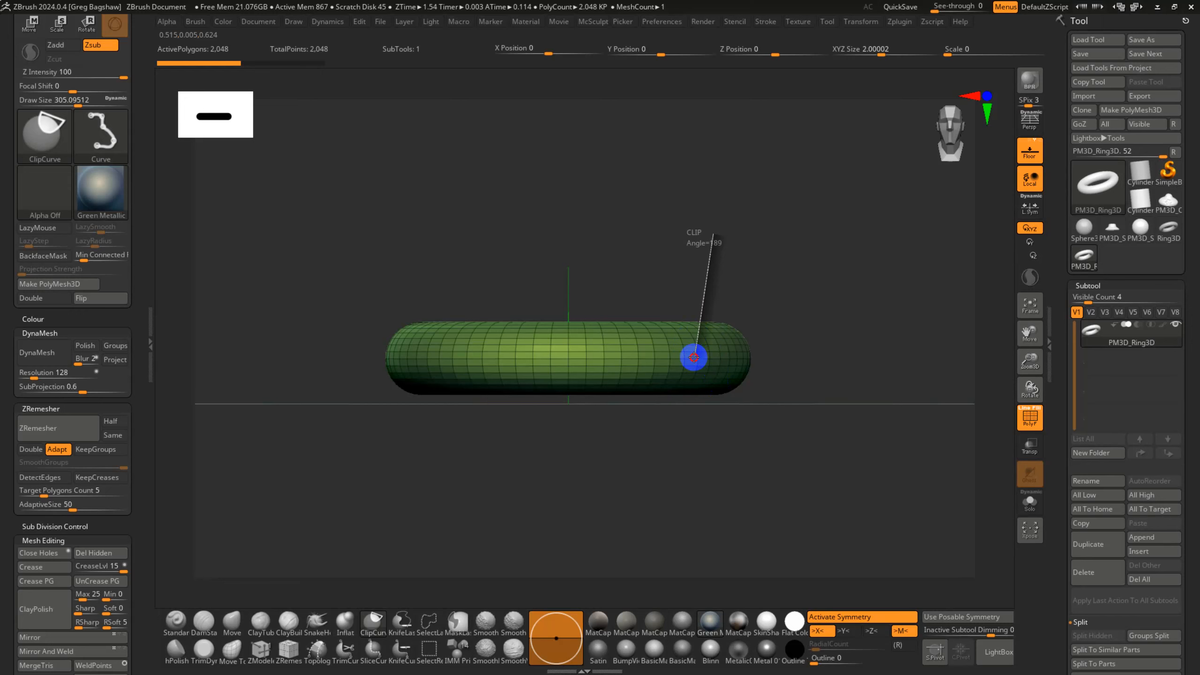
pyautogui.moveTo(694, 357)
pyautogui.keyDown('ctrl'); pyautogui.keyDown('shift'); pyautogui.mouseDown()
pyautogui.moveTo(719, 328)
pyautogui.moveTo(715, 424)
pyautogui.moveTo(831, 394)
pyautogui.moveTo(819, 397)
pyautogui.mouseUp(); pyautogui.keyUp('shift'); pyautogui.keyUp('ctrl')
pyautogui.hotkey('ctrl', 'z')
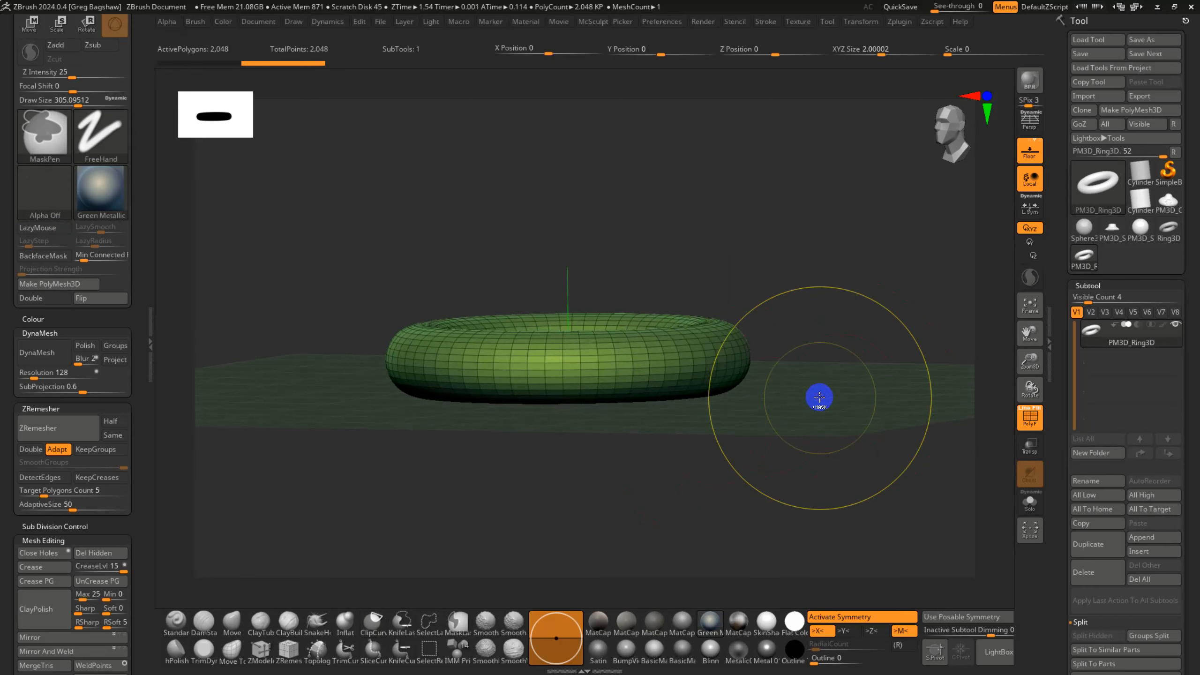
pyautogui.hotkey('ctrl', 'shift', 'z')
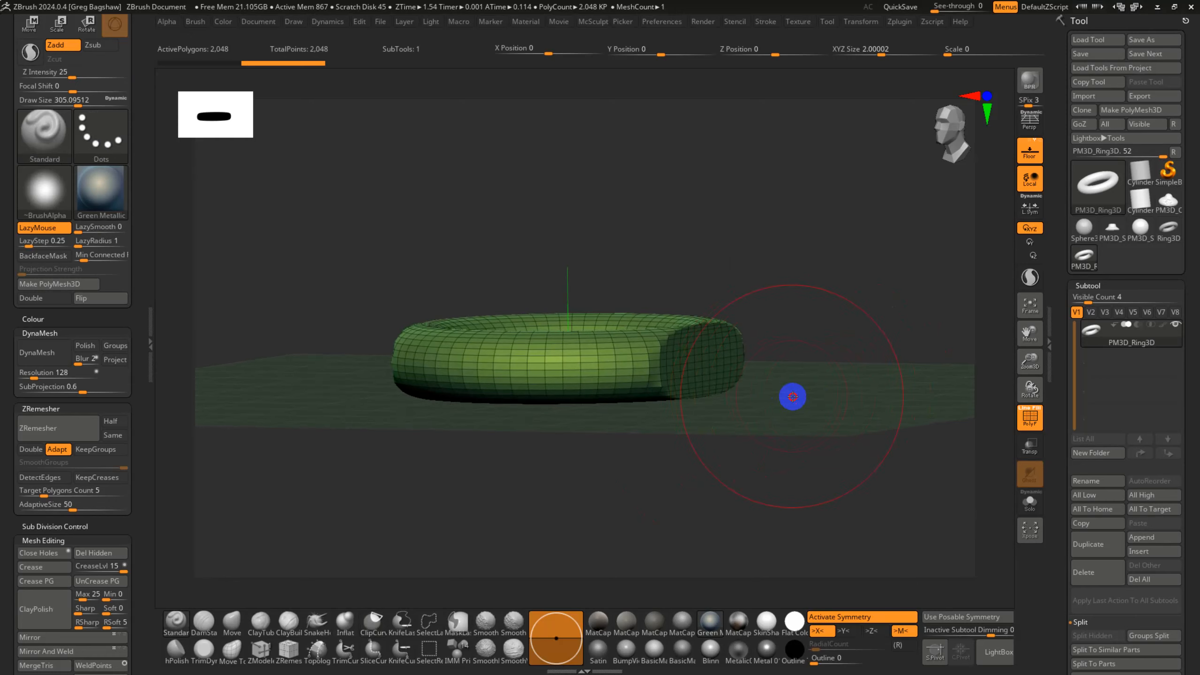
pyautogui.keyDown('shift'); pyautogui.moveTo(792, 397); pyautogui.dragTo(814, 400); pyautogui.keyUp('shift')
pyautogui.hotkey('ctrl', 'z')
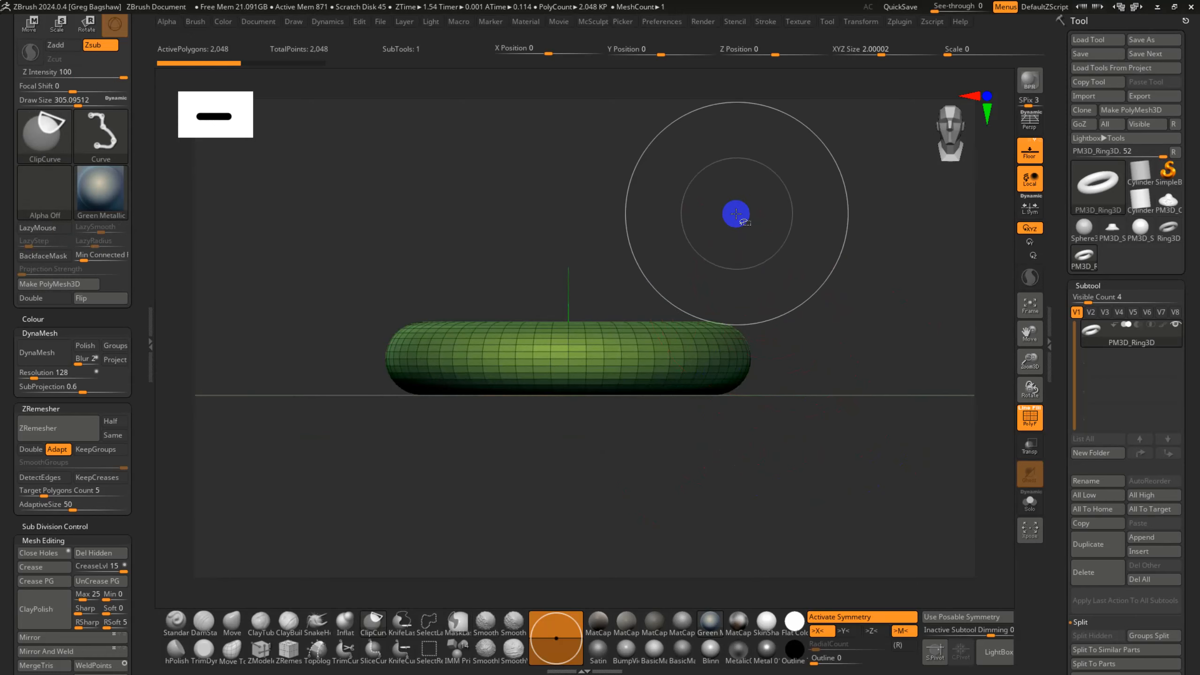
# - Clip both ends of the ring to a stepped, curved profile with ClipCurve and DynaMesh the result at resolution 128
pyautogui.moveTo(713, 195)
pyautogui.keyDown('ctrl'); pyautogui.keyDown('shift'); pyautogui.mouseDown()
pyautogui.moveTo(691, 330)
pyautogui.moveTo(675, 271)
pyautogui.moveTo(685, 336)
pyautogui.moveTo(787, 322)
pyautogui.moveTo(688, 290)
pyautogui.moveTo(726, 353)
pyautogui.moveTo(701, 342)
pyautogui.moveTo(744, 344)
pyautogui.moveTo(698, 454)
pyautogui.mouseUp(); pyautogui.keyUp('shift'); pyautogui.keyUp('ctrl')
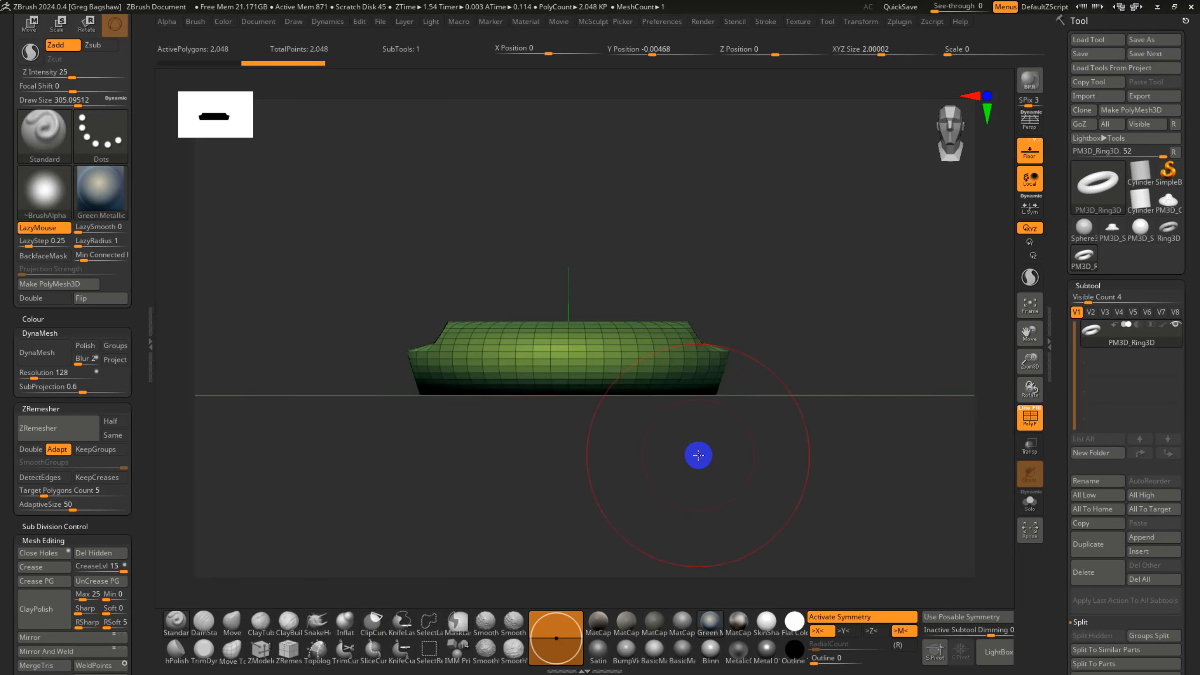
pyautogui.moveTo(823, 364)
pyautogui.mouseDown()
pyautogui.moveTo(776, 383)
pyautogui.moveTo(832, 378)
pyautogui.mouseUp()
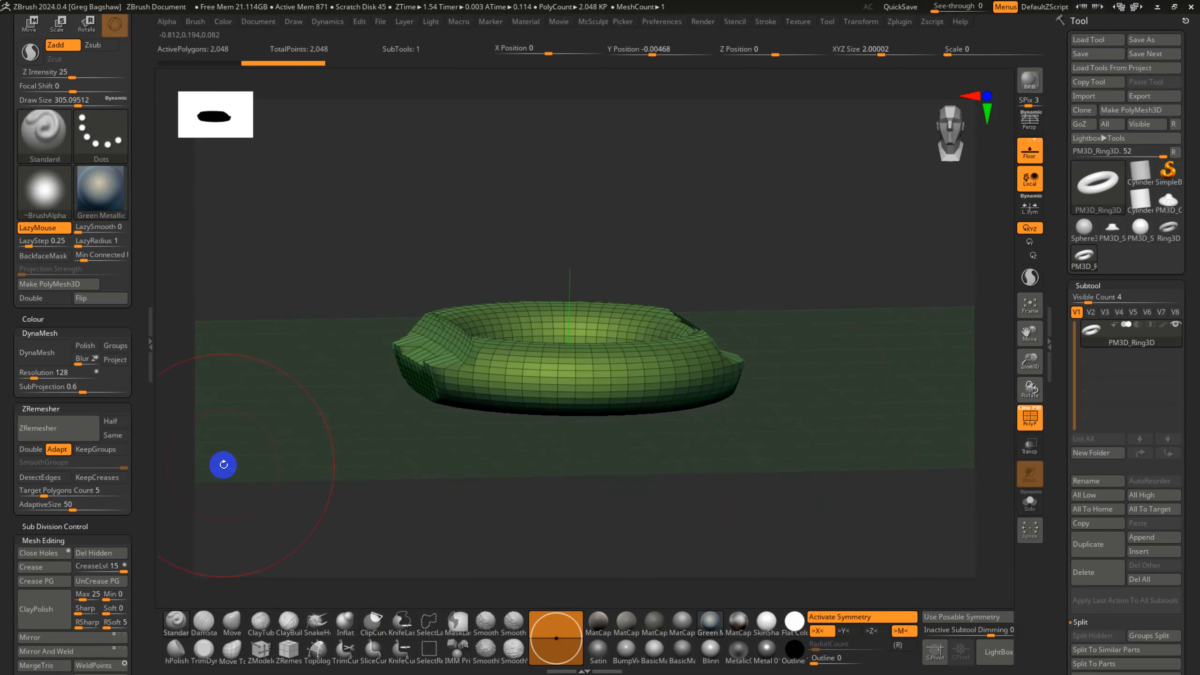
pyautogui.click(42, 358)
pyautogui.moveTo(453, 460); pyautogui.dragTo(416, 464)
pyautogui.hotkey('shift', 'f')
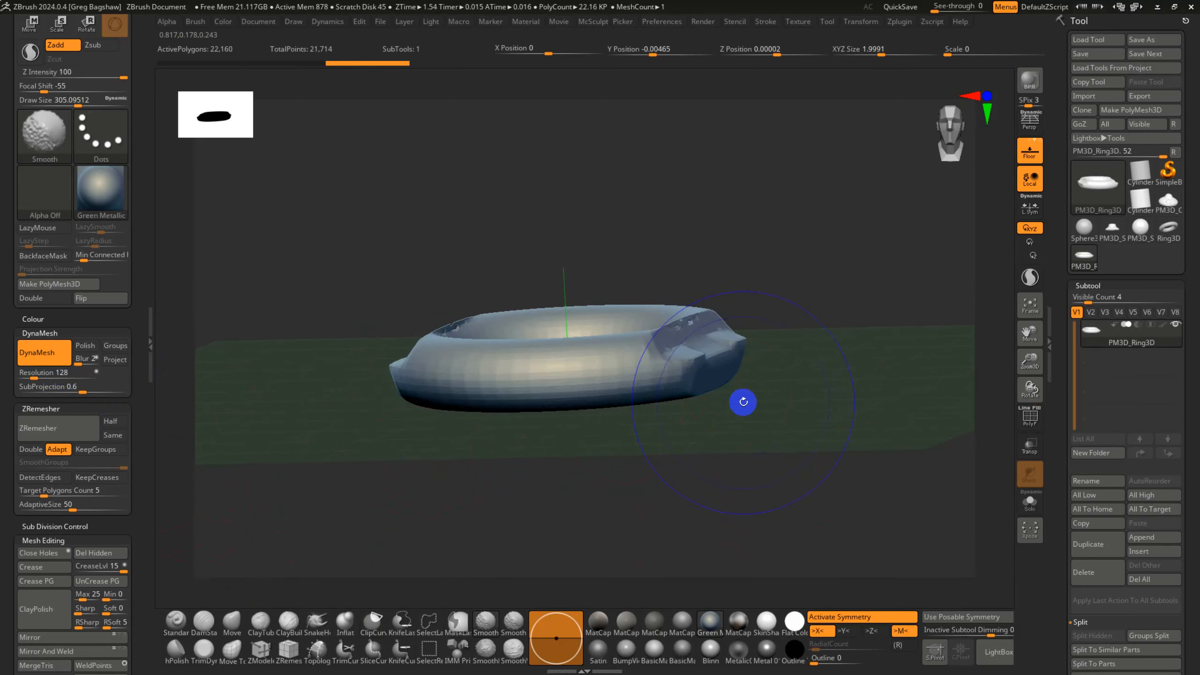
# - Smooth the clipped corners of the ring and refresh the DynaMesh, examining the reshaped ends
pyautogui.moveTo(691, 348)
pyautogui.keyDown('shift'); pyautogui.mouseDown()
pyautogui.moveTo(707, 330)
pyautogui.moveTo(723, 352)
pyautogui.mouseUp(); pyautogui.keyUp('shift')
pyautogui.moveTo(854, 355)
pyautogui.keyDown('ctrl'); pyautogui.mouseDown()
pyautogui.moveTo(796, 485)
pyautogui.moveTo(717, 351)
pyautogui.moveTo(720, 331)
pyautogui.mouseUp(); pyautogui.keyUp('ctrl')
pyautogui.keyDown('shift'); pyautogui.moveTo(775, 293); pyautogui.dragTo(814, 233); pyautogui.keyUp('shift')
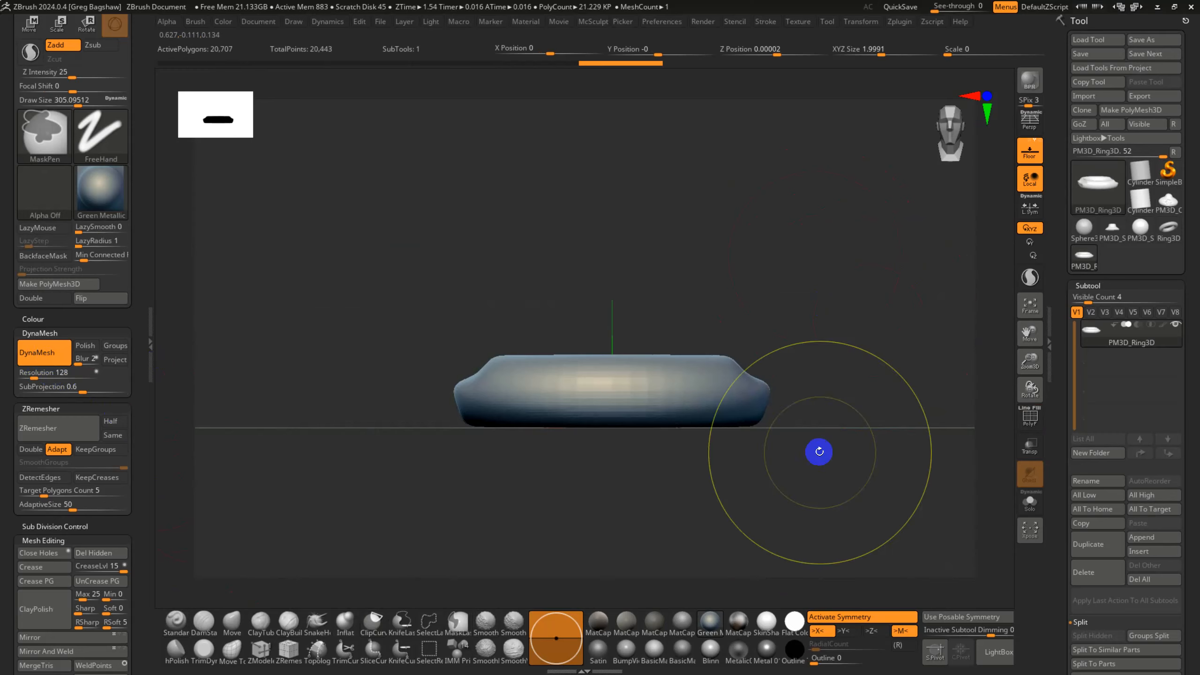
pyautogui.keyDown('ctrl'); pyautogui.moveTo(820, 451); pyautogui.dragTo(832, 466); pyautogui.keyUp('ctrl')
pyautogui.moveTo(827, 453); pyautogui.dragTo(762, 415)
pyautogui.moveTo(684, 409); pyautogui.dragTo(671, 485)
# - Undo the smoothing, DynaMesh and clipping back to the original ring, and turn the polyframe display back on
pyautogui.hotkey('ctrl', 'z')
pyautogui.hotkey('ctrl', 'z')
pyautogui.hotkey('ctrl', 'z')
pyautogui.hotkey('ctrl', 'z')
pyautogui.hotkey('ctrl', 'z')
pyautogui.hotkey('shift', 'f')
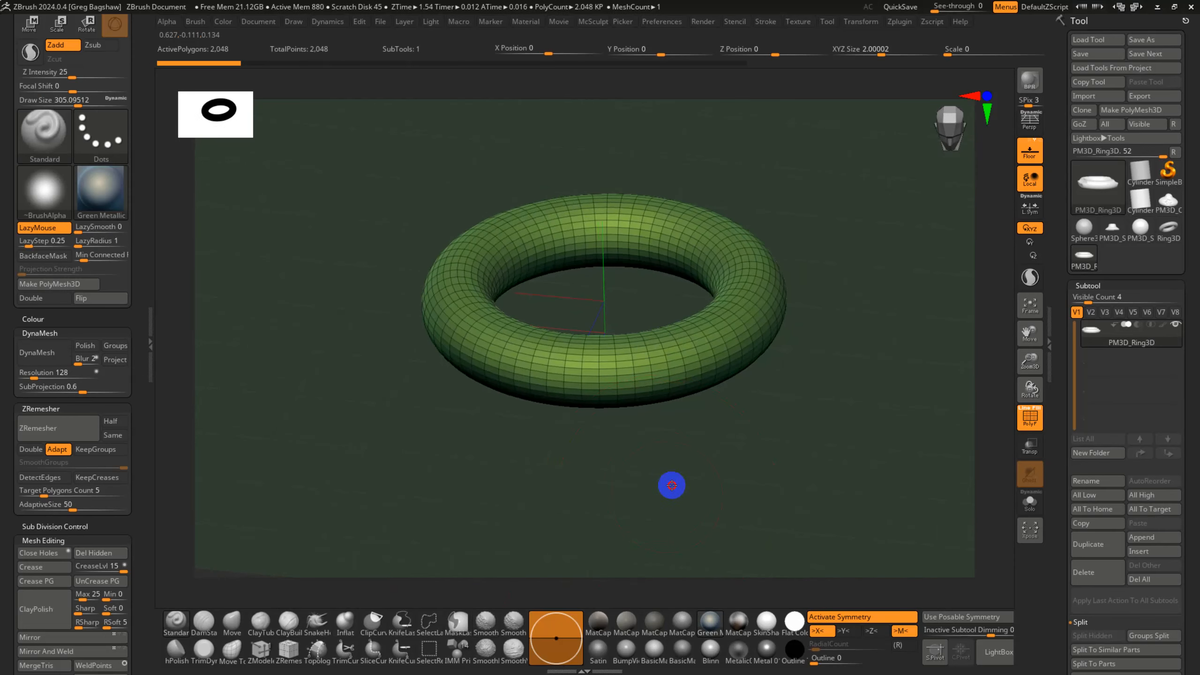
# - Slice one end of the ring into its own polygroup with SliceCurve, using a curved, stepped line from the front view
pyautogui.click(362, 656)
pyautogui.keyDown('shift'); pyautogui.moveTo(851, 399); pyautogui.dragTo(852, 405); pyautogui.keyUp('shift')
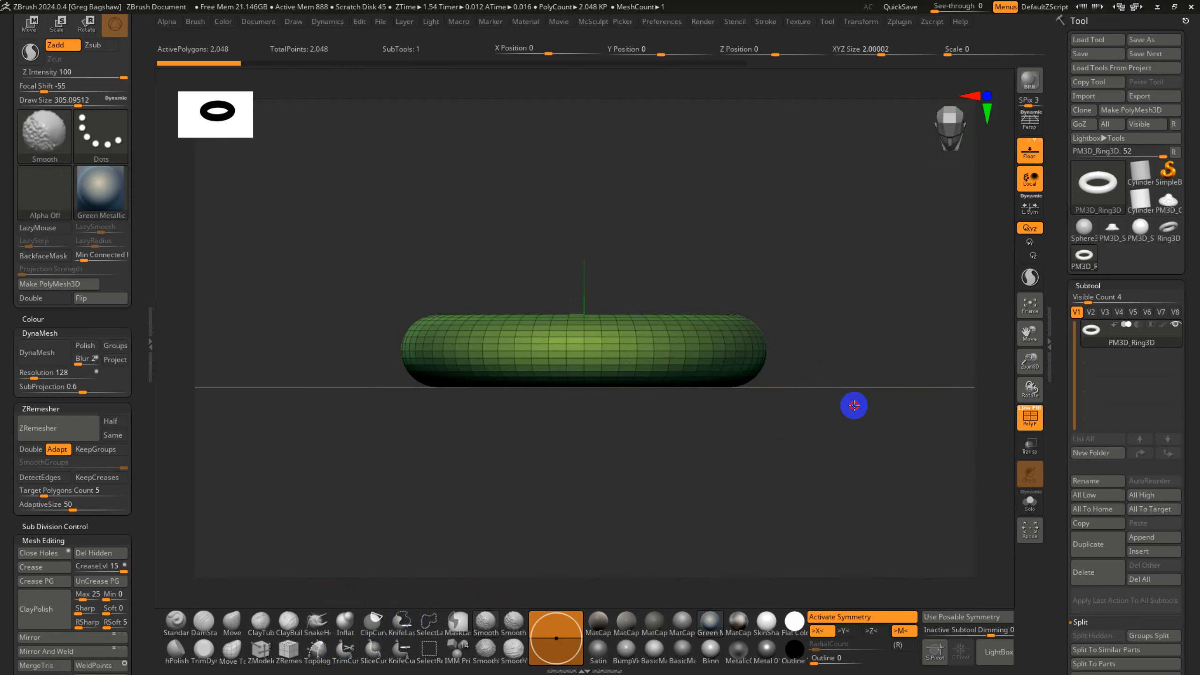
pyautogui.keyDown('ctrl'); pyautogui.keyDown('shift'); pyautogui.moveTo(674, 260); pyautogui.dragTo(688, 333); pyautogui.keyUp('shift'); pyautogui.keyUp('ctrl')
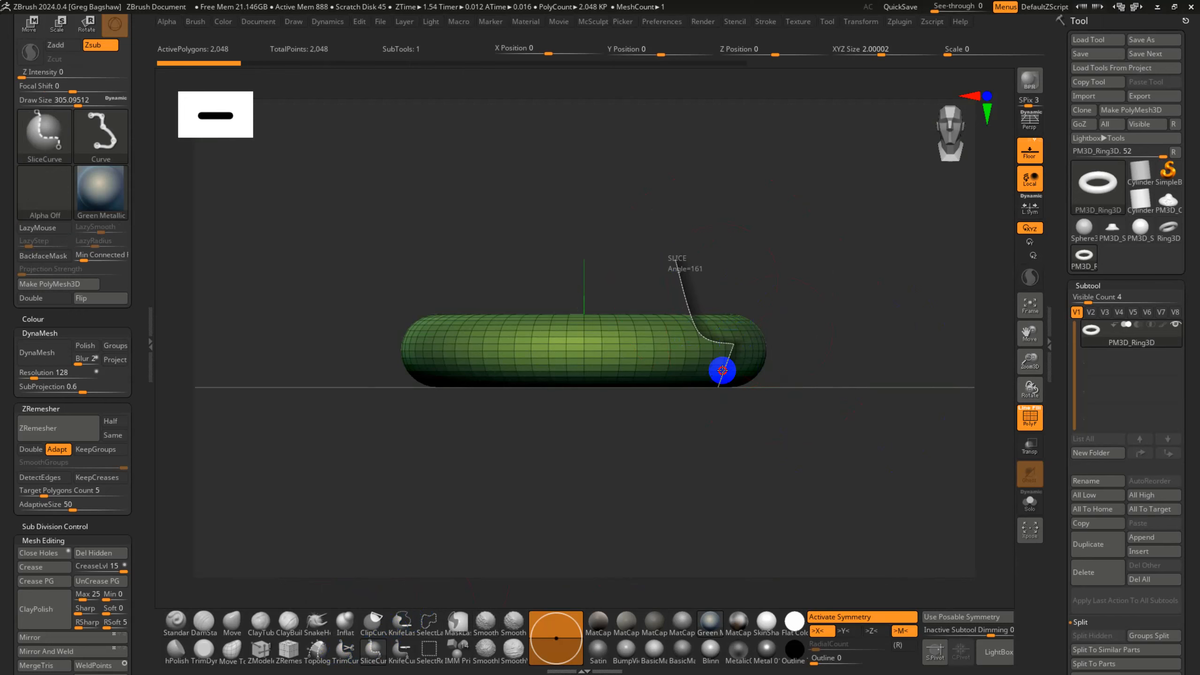
pyautogui.keyDown('ctrl'); pyautogui.keyDown('shift'); pyautogui.moveTo(723, 371); pyautogui.dragTo(705, 498); pyautogui.keyUp('shift'); pyautogui.keyUp('ctrl')
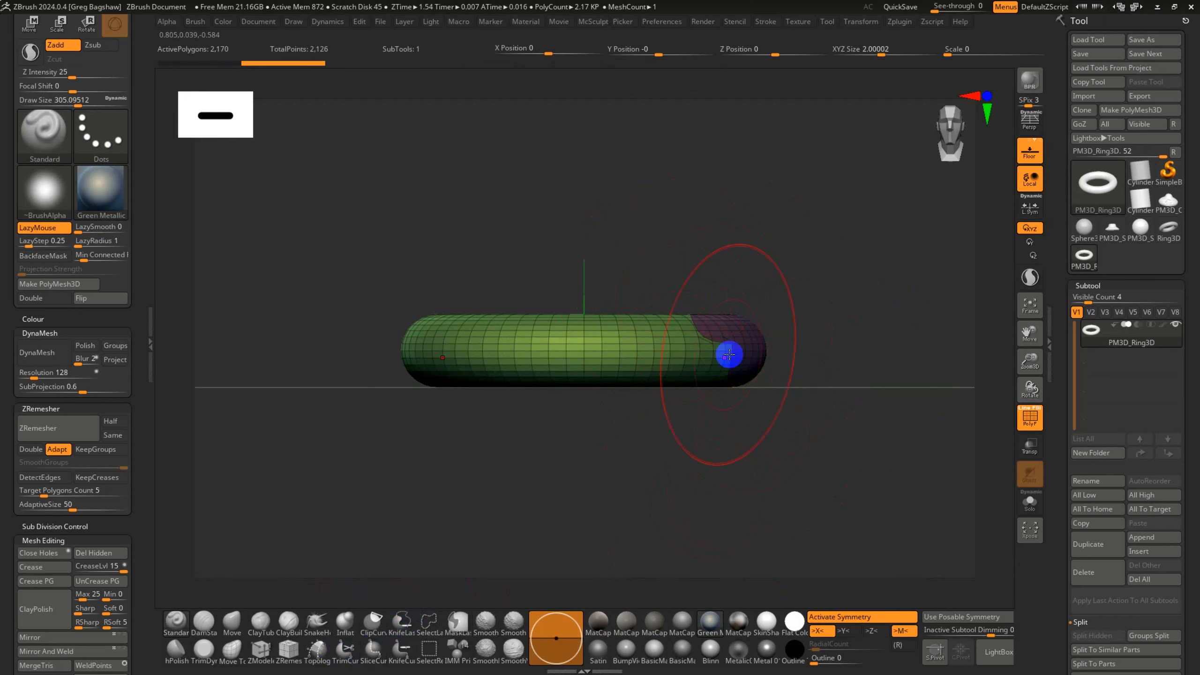
pyautogui.moveTo(747, 464); pyautogui.dragTo(759, 439)
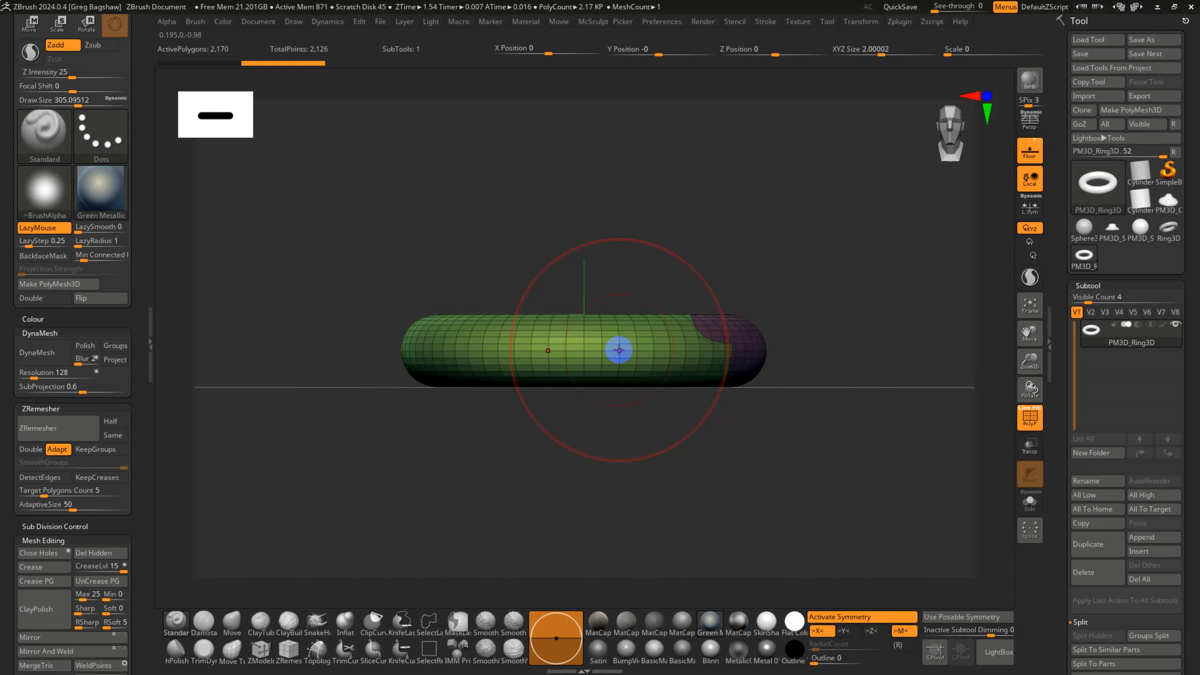
pyautogui.moveTo(806, 448); pyautogui.dragTo(816, 501)
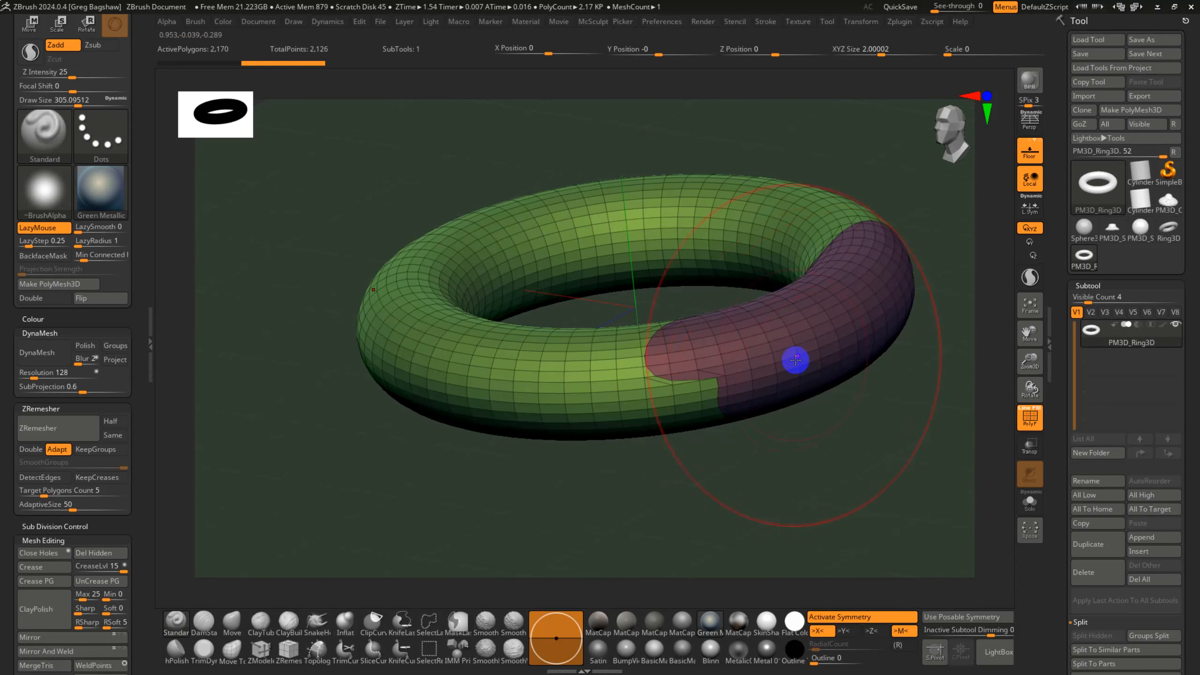
# - Isolate the sliced end polygroup and restore the view of the whole ring
pyautogui.hotkey('ctrl', 'shift')
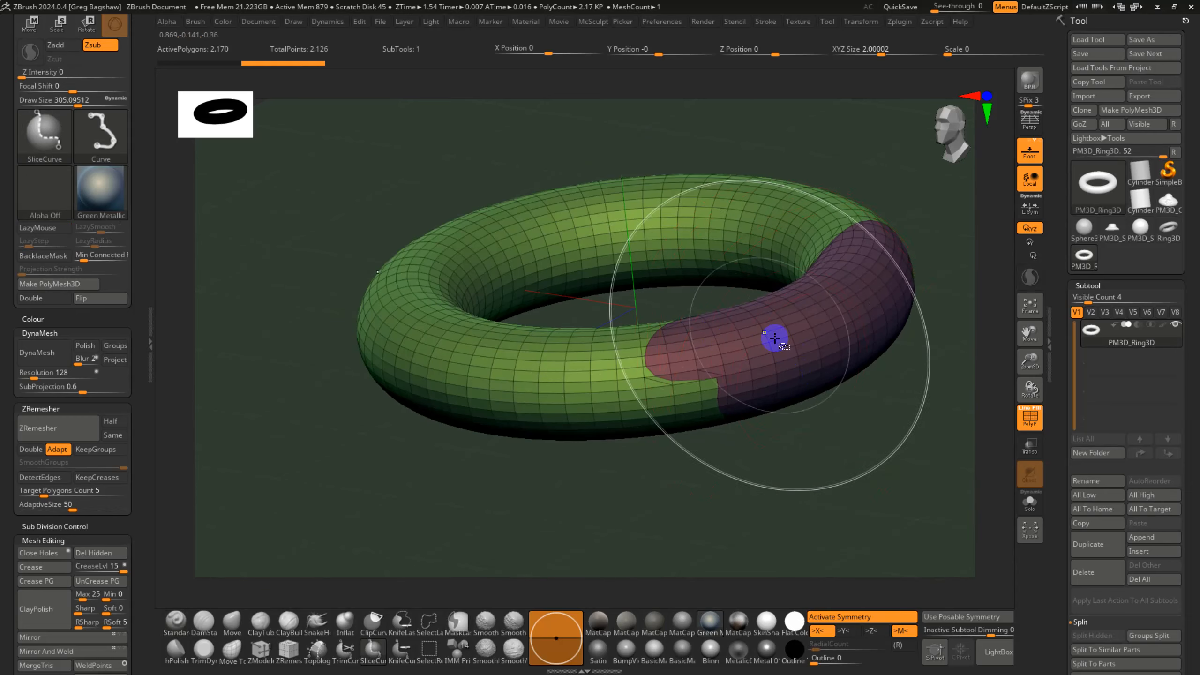
pyautogui.keyDown('ctrl'); pyautogui.keyDown('shift'); pyautogui.click(811, 334); pyautogui.keyUp('shift'); pyautogui.keyUp('ctrl')
pyautogui.keyDown('ctrl'); pyautogui.keyDown('shift'); pyautogui.click(811, 334); pyautogui.keyUp('shift'); pyautogui.keyUp('ctrl')
pyautogui.hotkey('ctrl', 'z')
pyautogui.hotkey('ctrl', 'z')
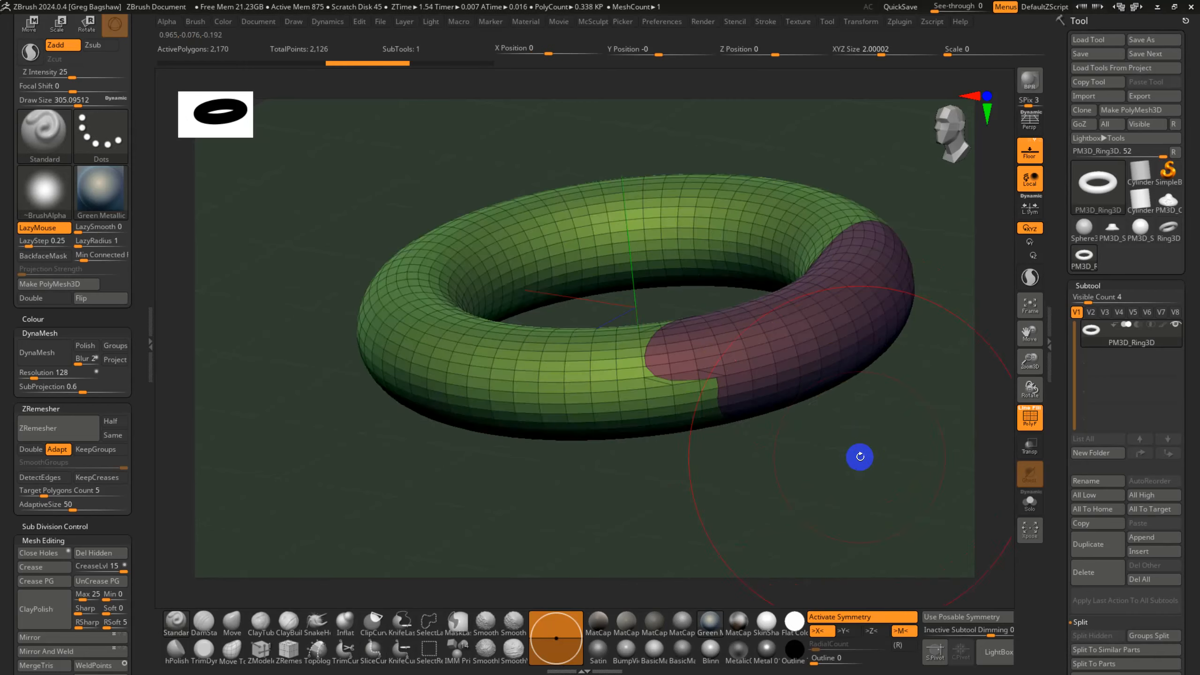
pyautogui.moveTo(859, 456)
pyautogui.keyDown('alt'); pyautogui.mouseDown()
pyautogui.moveTo(859, 411)
pyautogui.moveTo(731, 332)
pyautogui.mouseUp(); pyautogui.keyUp('alt')
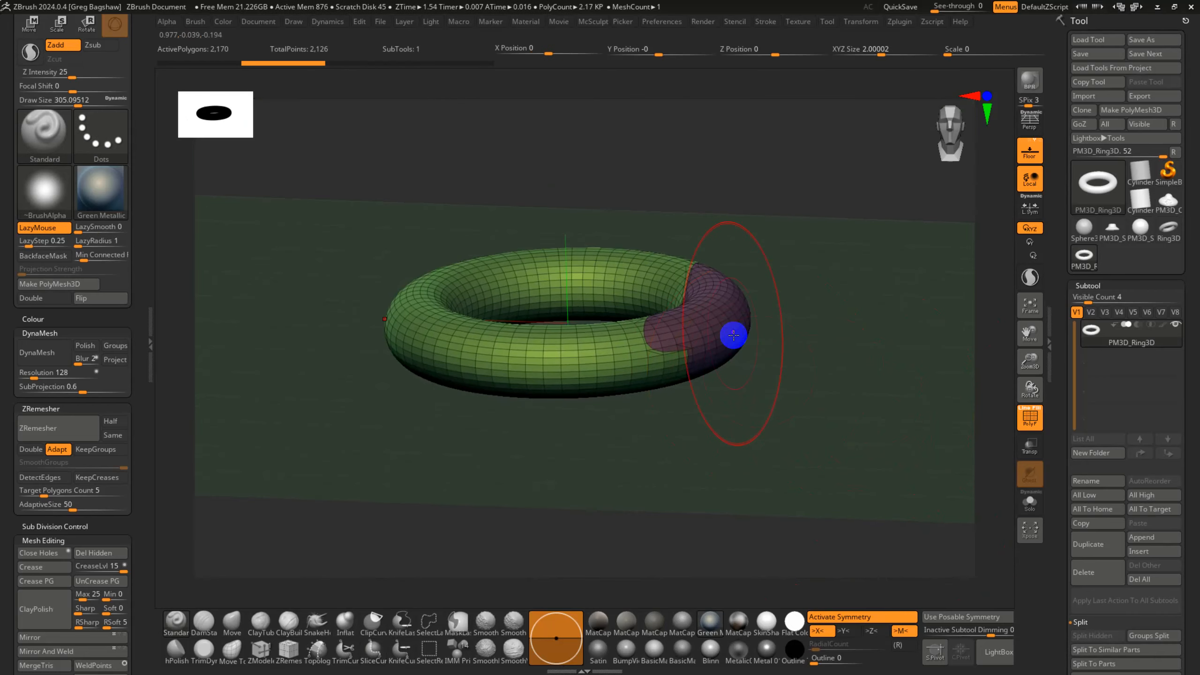
# - Split the ring into separate subtools by polygroup with Groups Split, accepting the non-undoable operation
pyautogui.hotkey('ctrl', 'shift')
pyautogui.scroll(-5, 1058, 603)
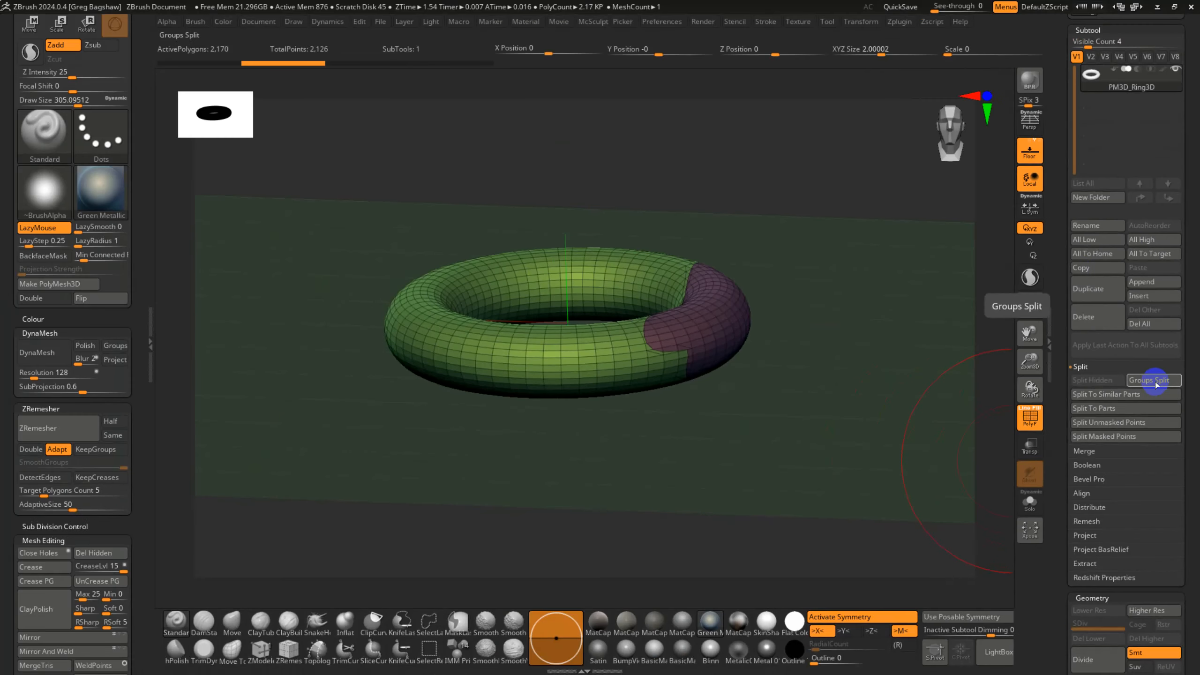
pyautogui.click(1019, 228)
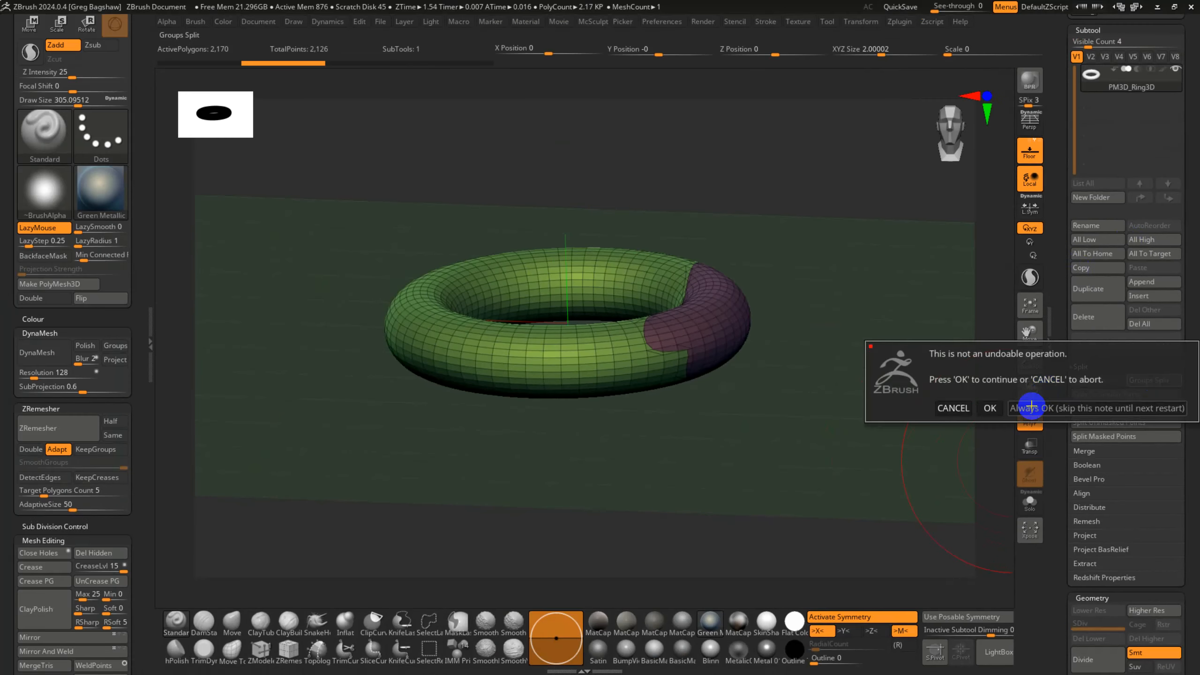
pyautogui.click(989, 408)
# - Select the two split ring subtools in turn and examine each piece
pyautogui.click(1100, 119)
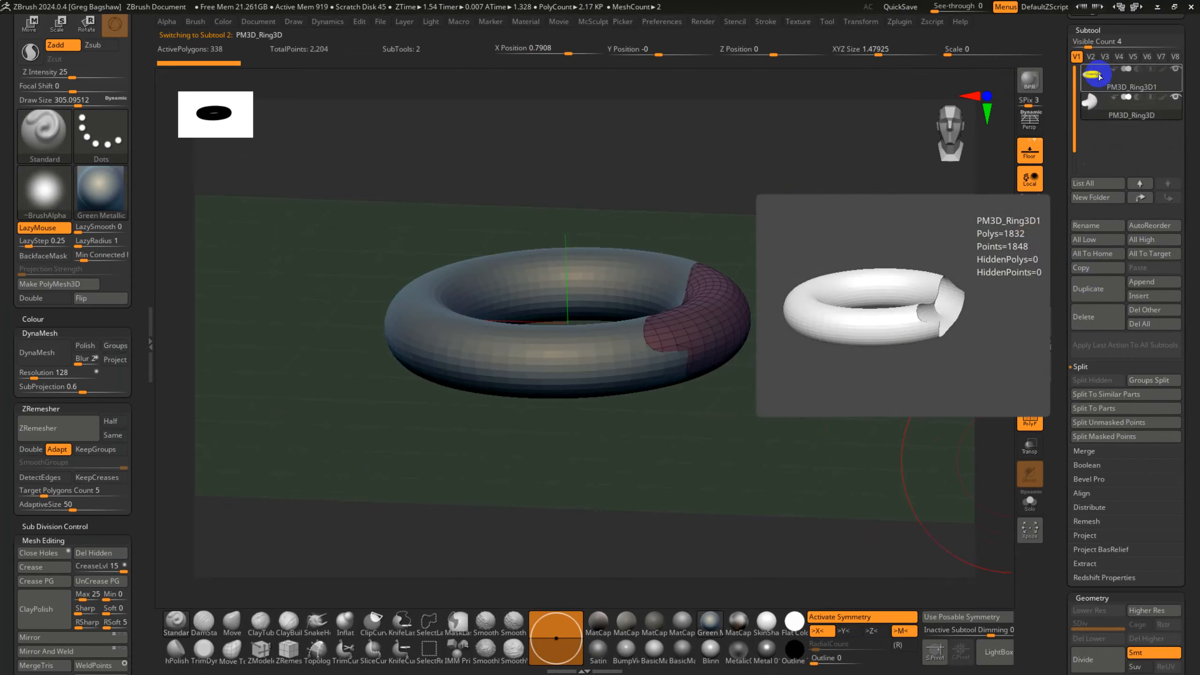
pyautogui.click(1101, 76)
pyautogui.moveTo(864, 292); pyautogui.dragTo(822, 359)
pyautogui.click(1104, 112)
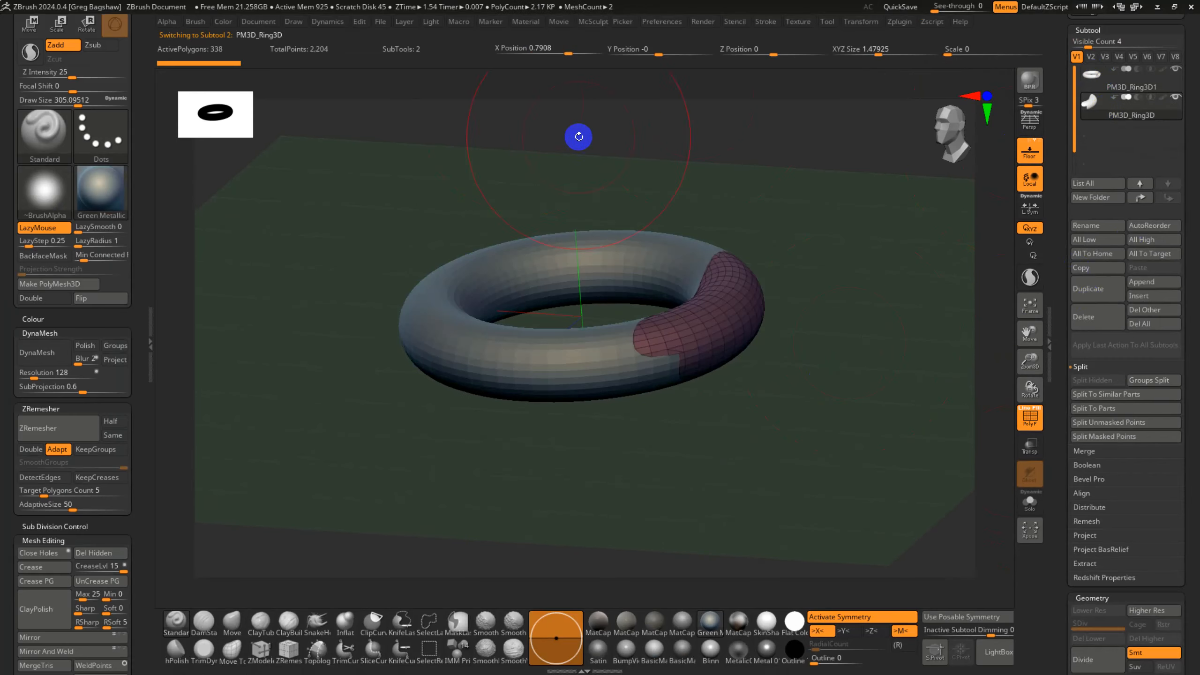
pyautogui.moveTo(752, 372); pyautogui.dragTo(779, 379)
# - Merge the larger ring subtool down with the end piece into one subtool, accepting the confirmation
pyautogui.click(1107, 87)
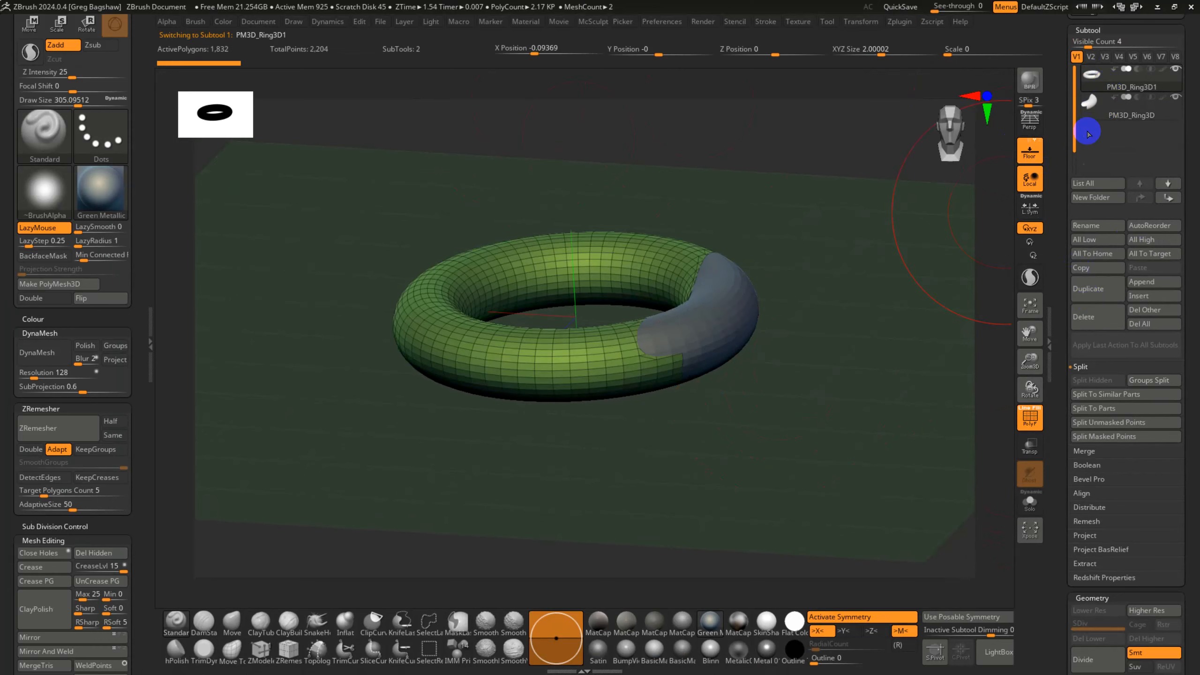
pyautogui.click(1083, 453)
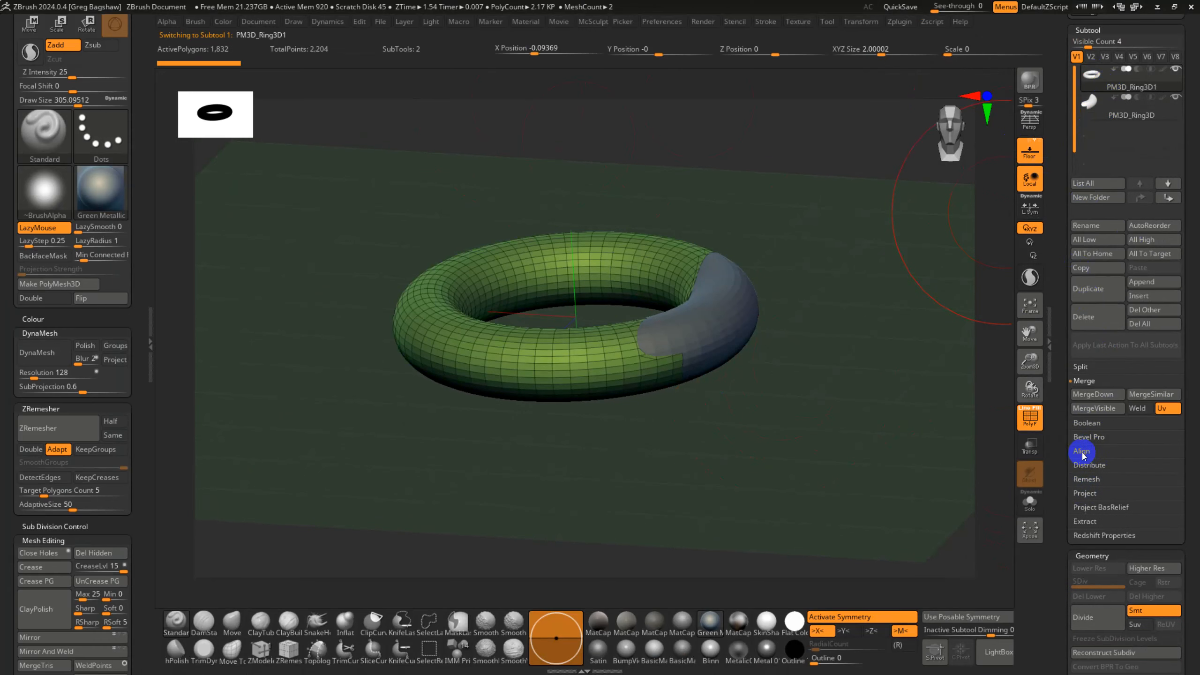
pyautogui.click(1094, 396)
pyautogui.click(991, 418)
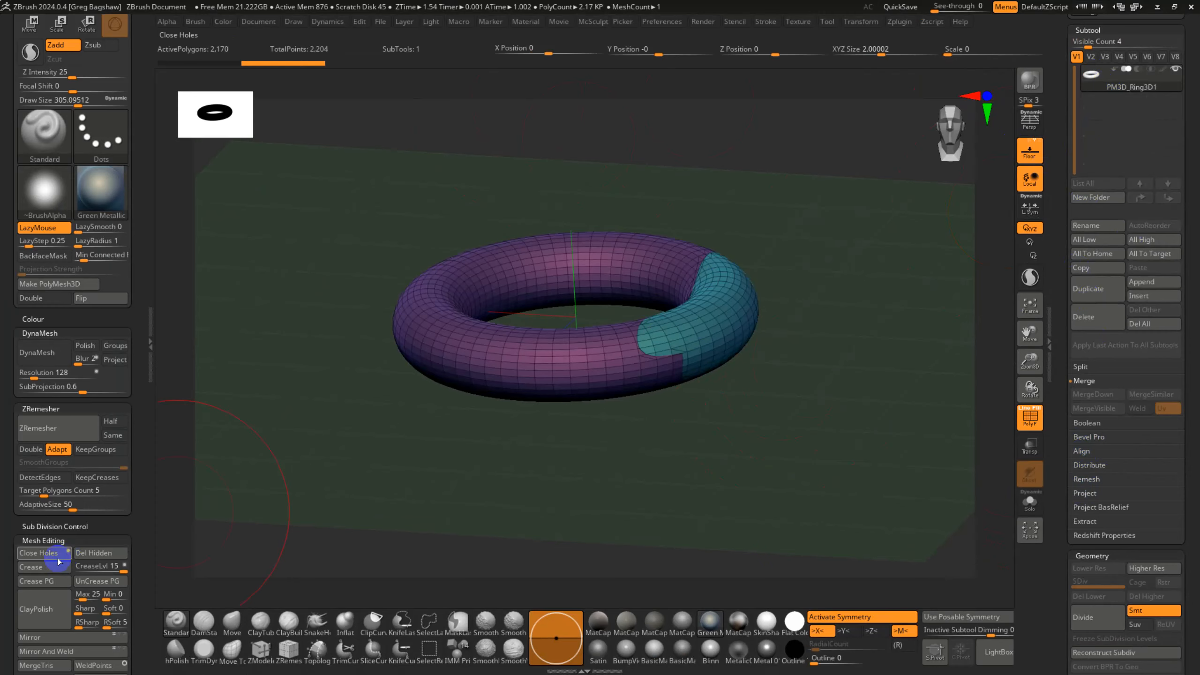
# - Weld the merged ring's points and assign the whole mesh to a single polygroup
pyautogui.scroll(-4, 129, 525)
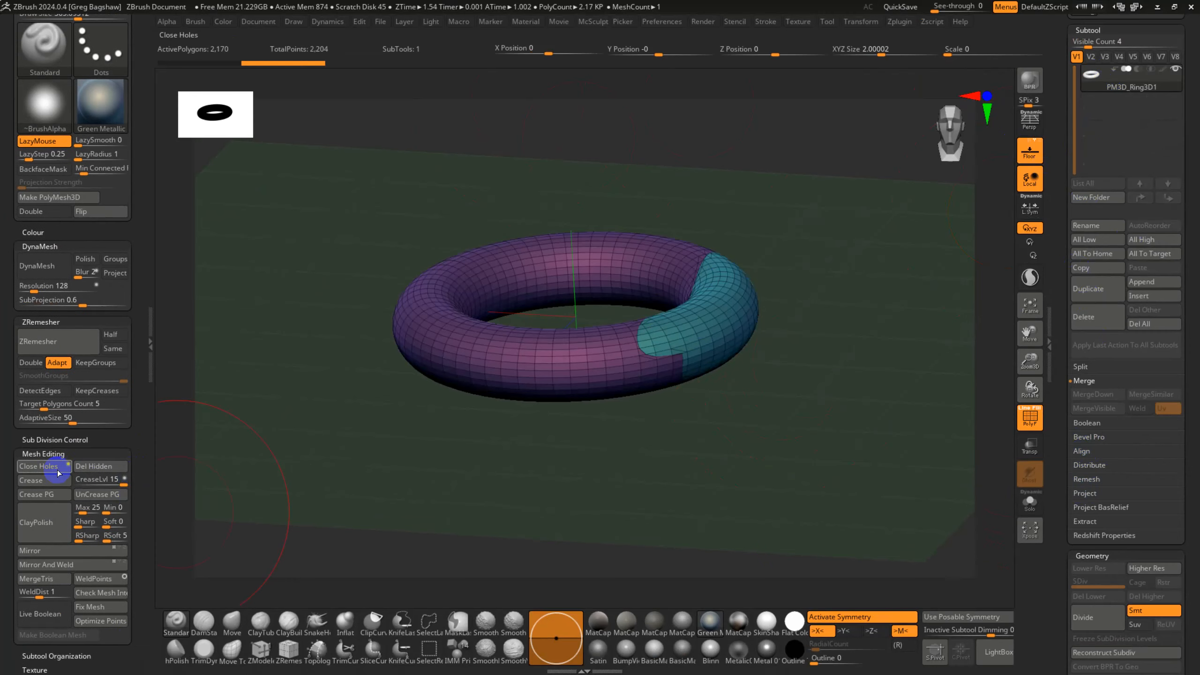
pyautogui.click(94, 578)
pyautogui.hotkey('ctrl', 'w')
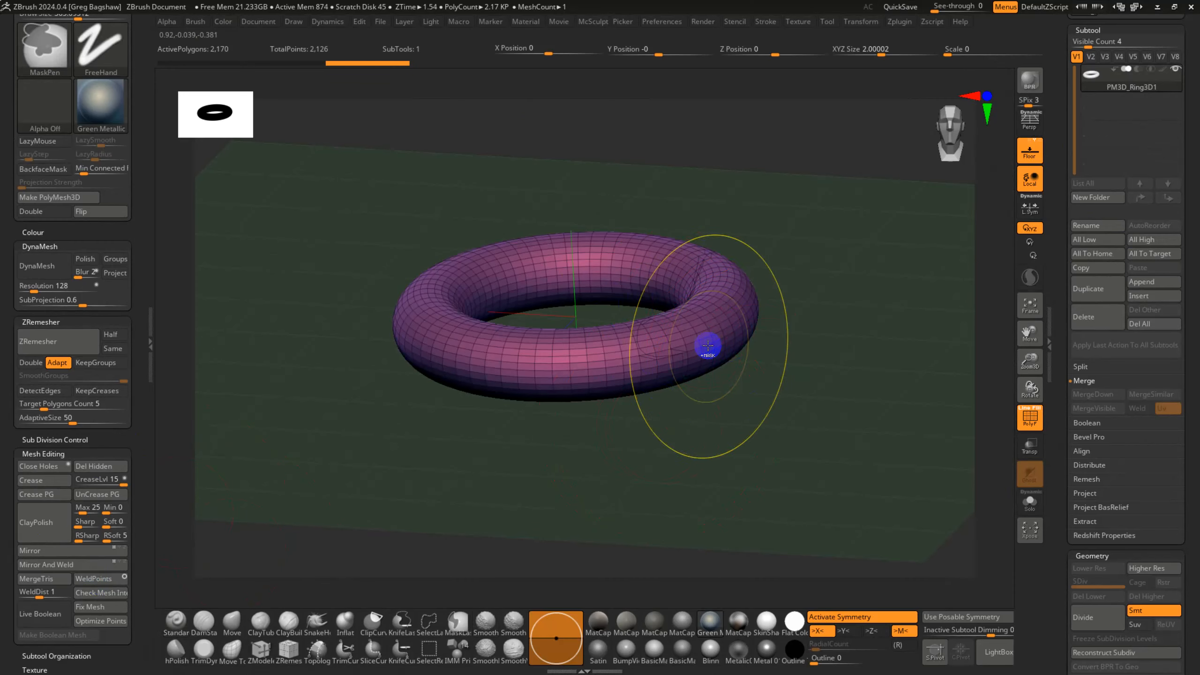
# - Slice the ring along a diagonal line just off its centre to create two polygroups
pyautogui.keyDown('shift'); pyautogui.moveTo(737, 340); pyautogui.dragTo(777, 375, button='right'); pyautogui.keyUp('shift')
pyautogui.moveTo(790, 392)
pyautogui.mouseDown()
pyautogui.moveTo(788, 407)
pyautogui.moveTo(830, 407)
pyautogui.mouseUp()
pyautogui.click(416, 626)
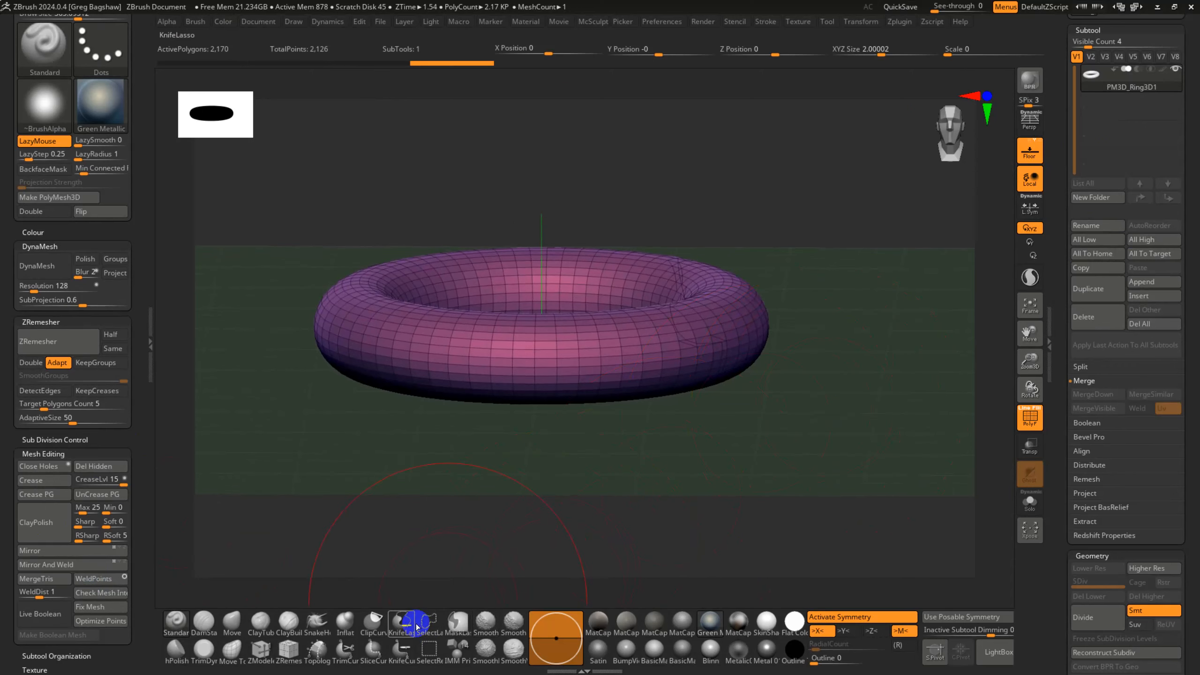
pyautogui.keyDown('ctrl'); pyautogui.keyDown('shift'); pyautogui.moveTo(548, 201); pyautogui.dragTo(703, 547); pyautogui.keyUp('shift'); pyautogui.keyUp('ctrl')
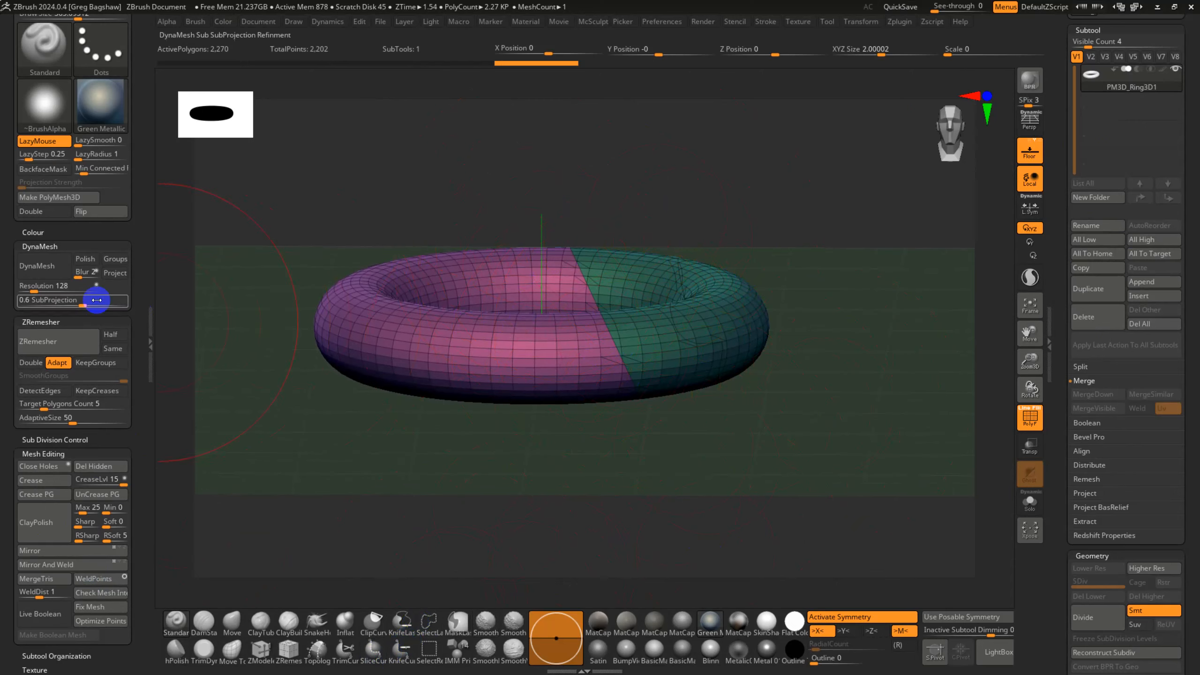
# - Enable KeepGroups, try a ZRemesh of the two-group ring with X symmetry active, and undo it
pyautogui.click(95, 362)
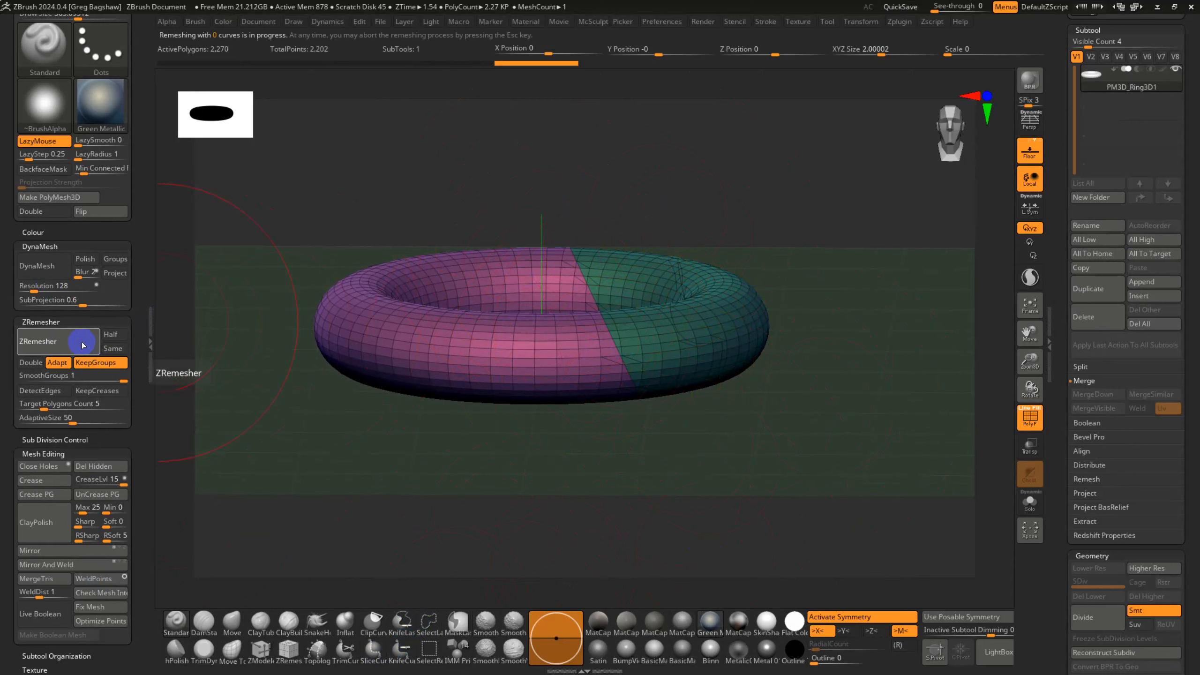
pyautogui.click(57, 342)
pyautogui.click(617, 322)
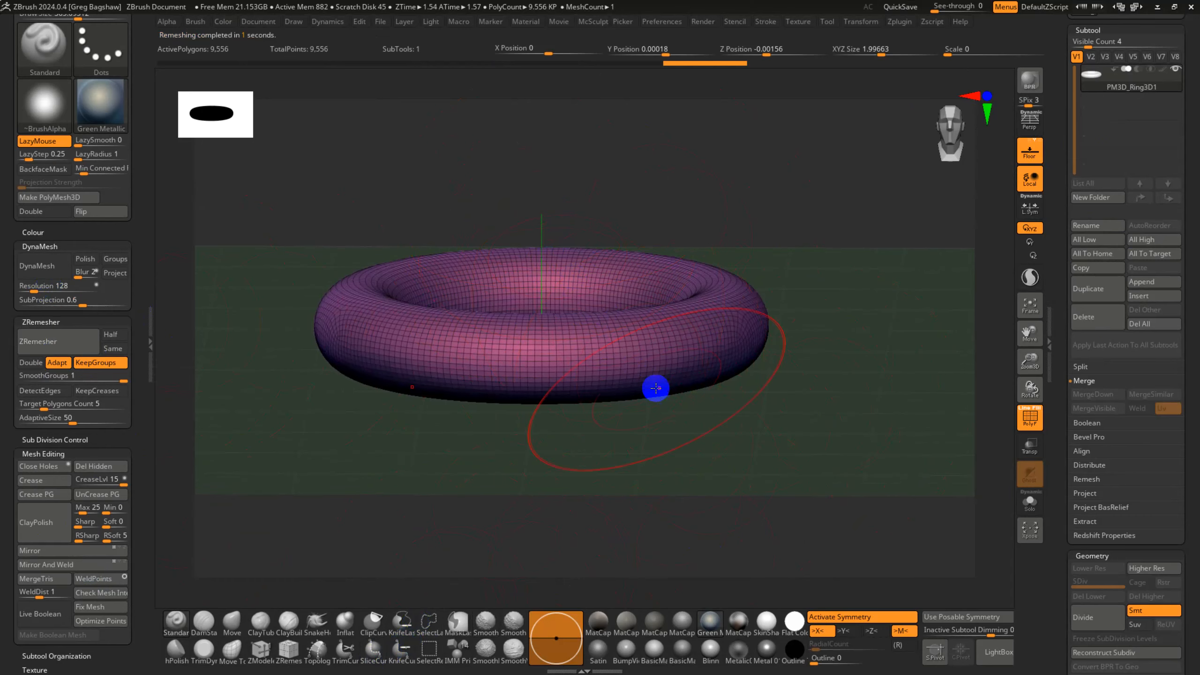
pyautogui.hotkey('ctrl', 'z')
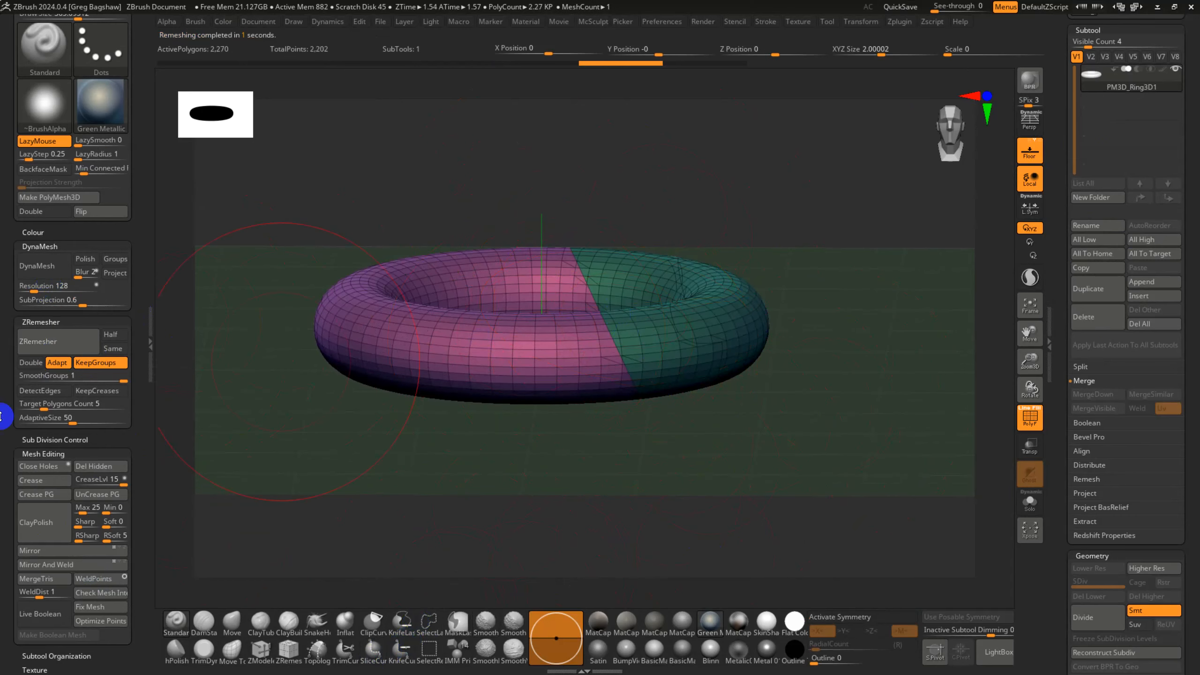
# - ZRemesh the ring with symmetry off and KeepGroups on, inspect the polygroup border from above, and undo the remesh
pyautogui.click(52, 341)
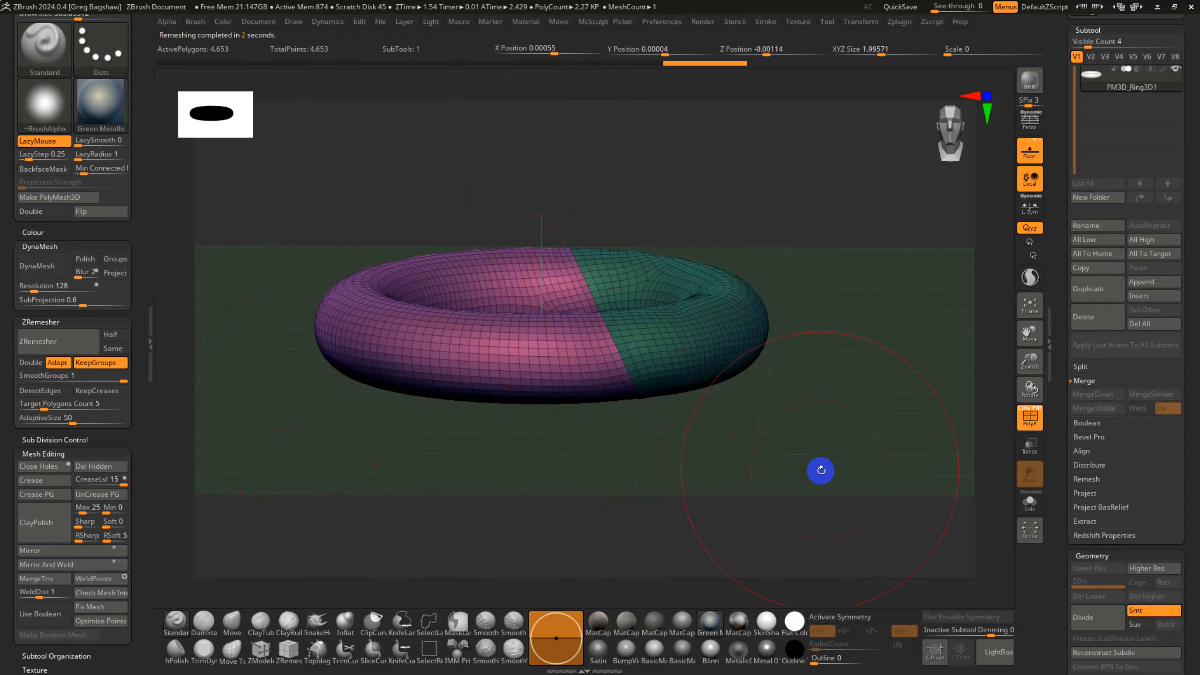
pyautogui.moveTo(820, 470); pyautogui.dragTo(640, 204)
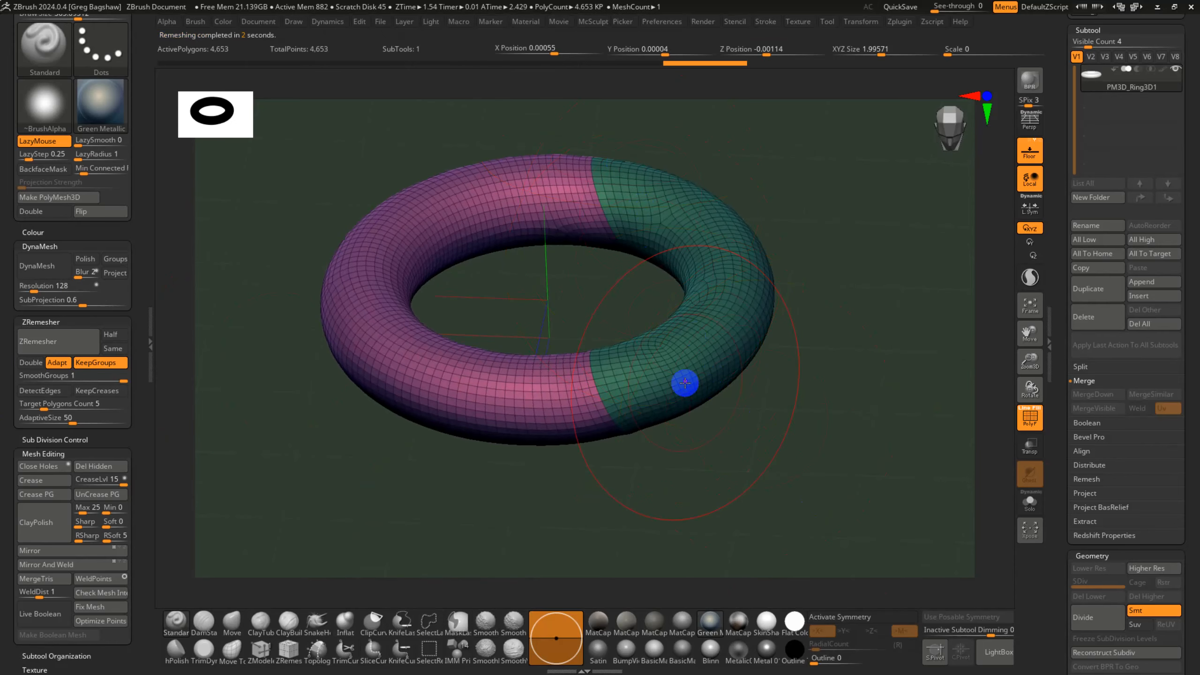
pyautogui.hotkey('ctrl', 'z')
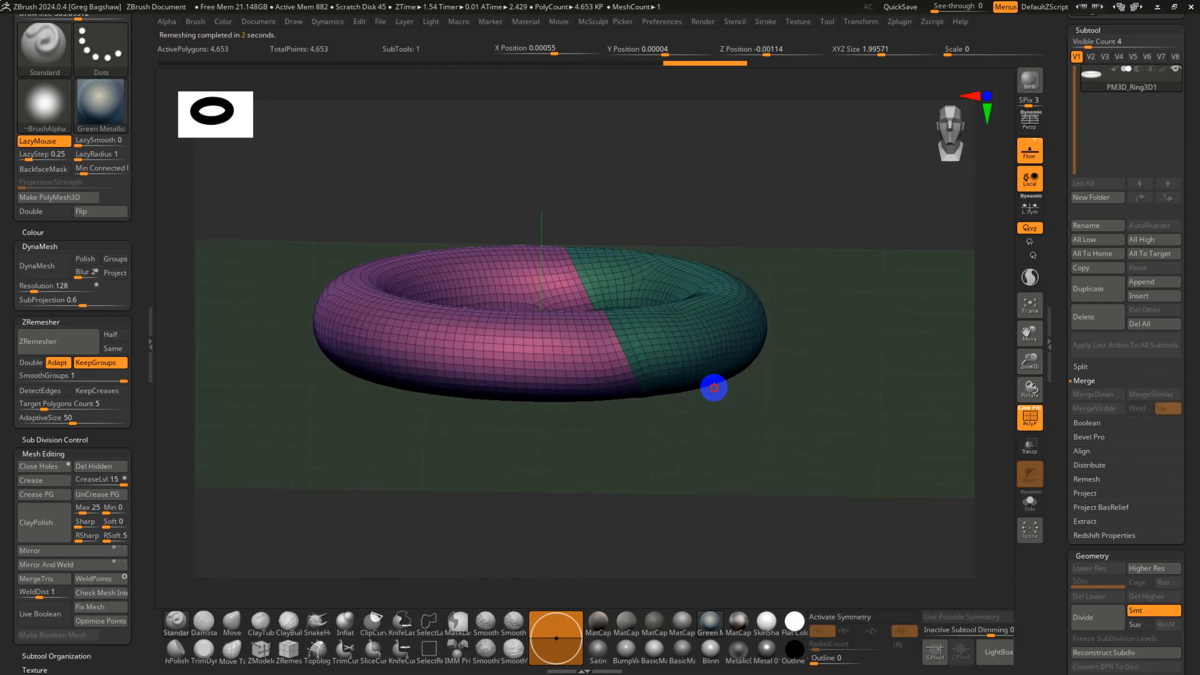
pyautogui.moveTo(721, 412); pyautogui.dragTo(713, 418)
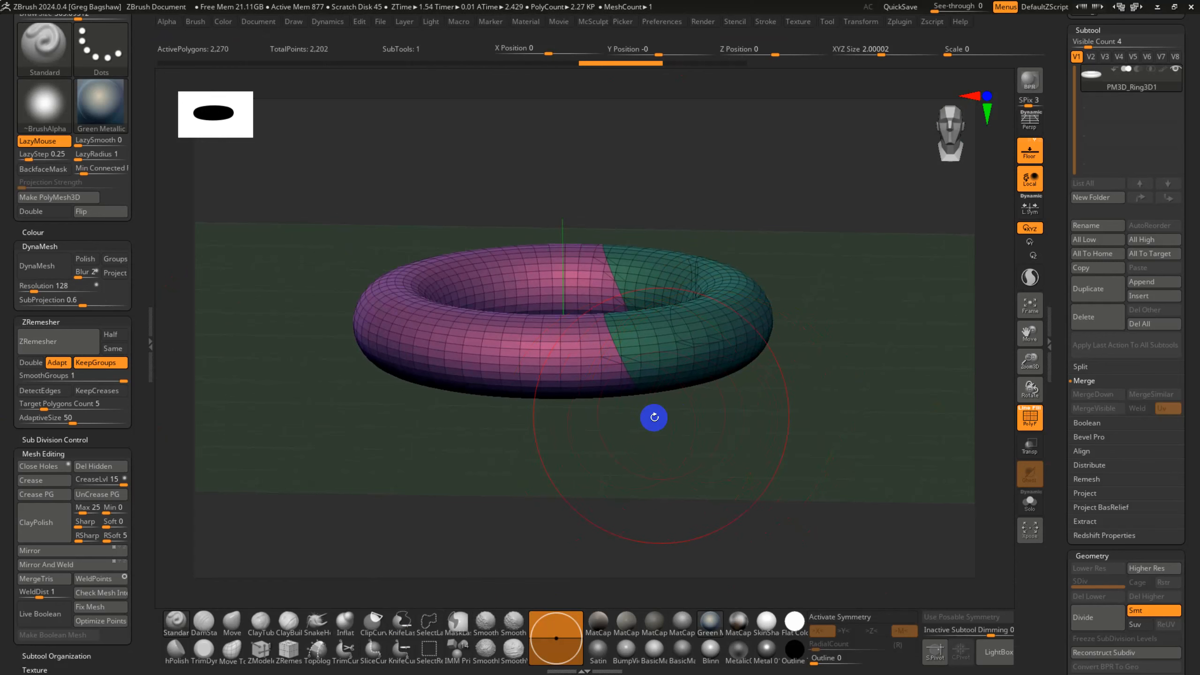
# - Open the Male.ZPR sample project without saving changes to the current one
pyautogui.press(',')
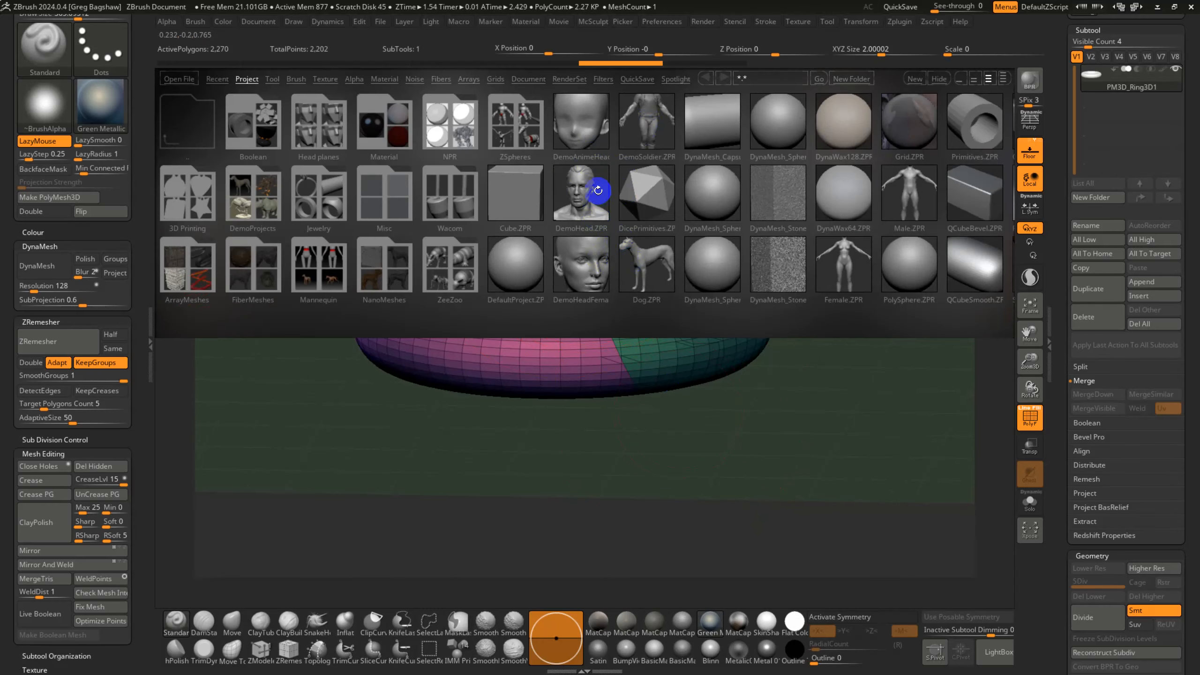
pyautogui.doubleClick(909, 193)
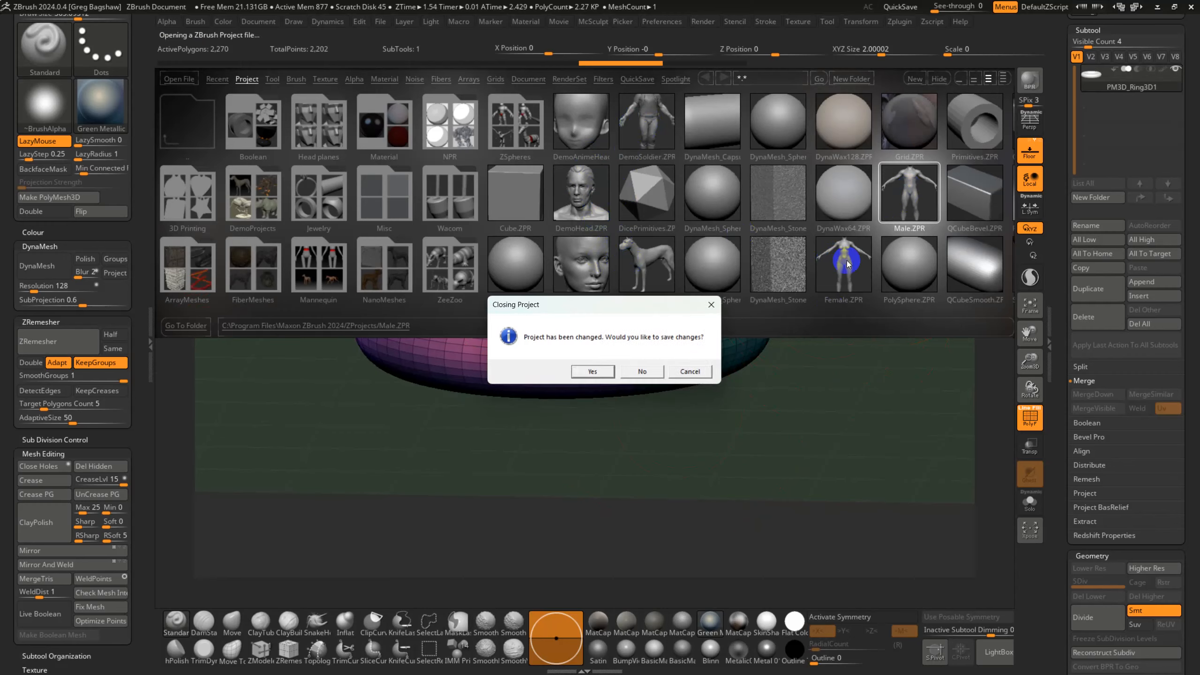
pyautogui.click(658, 369)
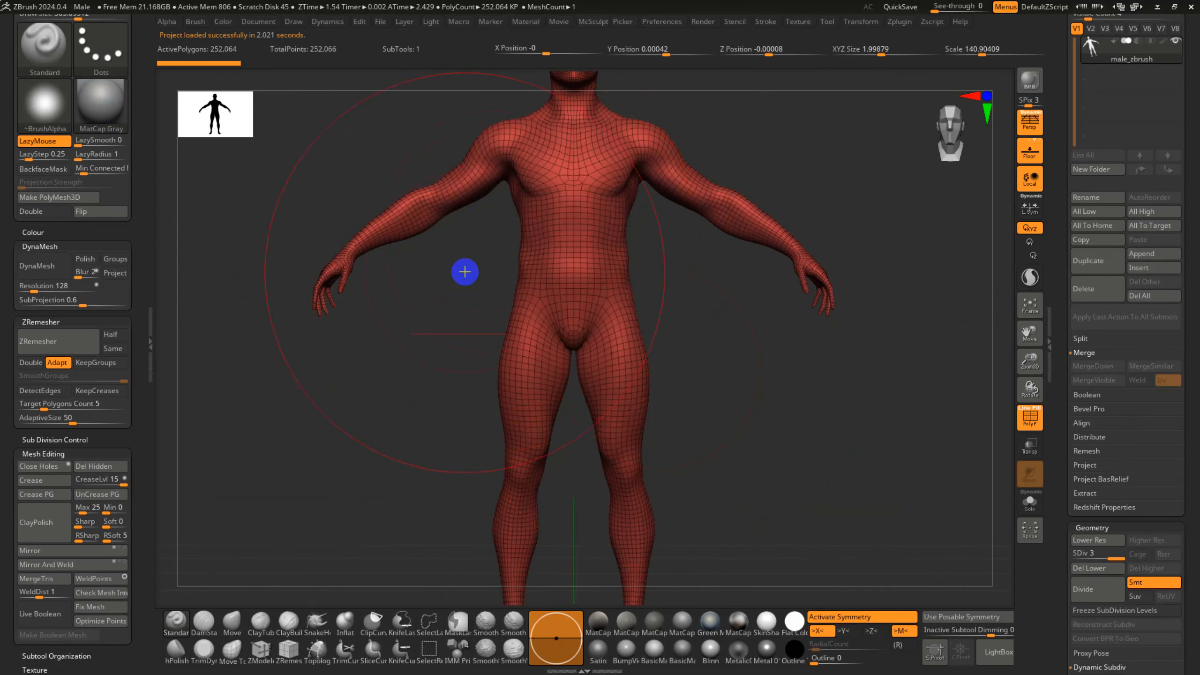
# - Try slicing the male figure's arm, switch the mesh to subdivision level 1 and delete its higher levels
pyautogui.keyDown('ctrl'); pyautogui.keyDown('shift'); pyautogui.moveTo(451, 245); pyautogui.dragTo(392, 133); pyautogui.keyUp('shift'); pyautogui.keyUp('ctrl')
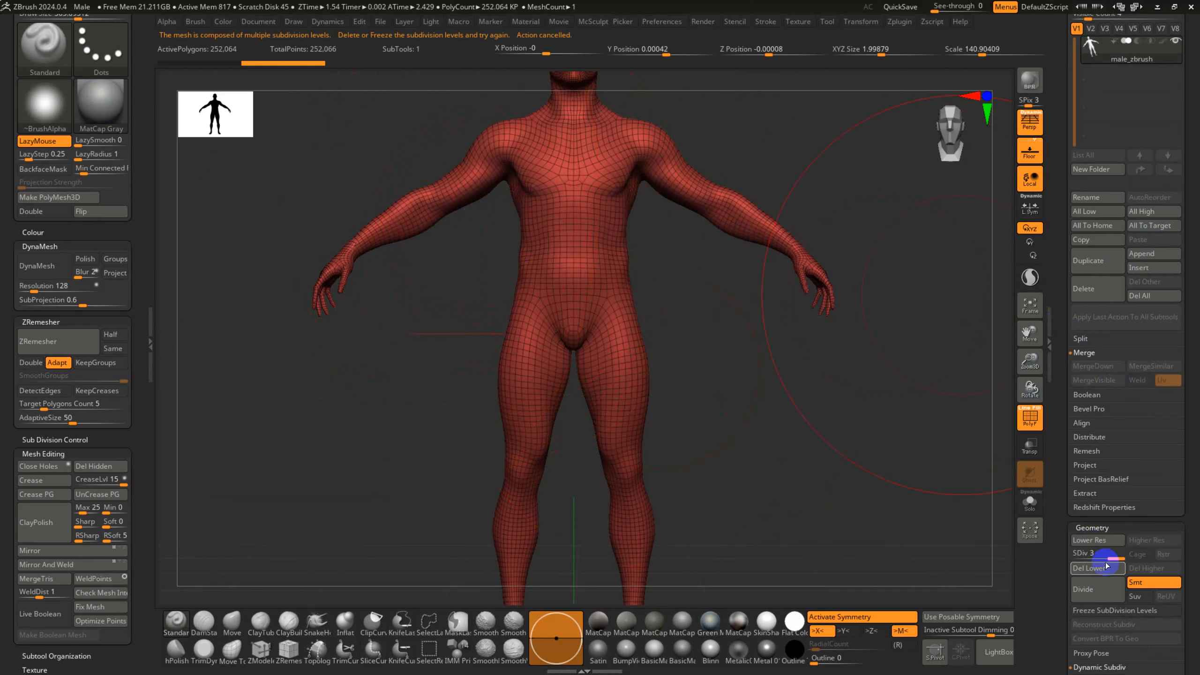
pyautogui.moveTo(1106, 564); pyautogui.dragTo(1088, 571)
pyautogui.click(1133, 568)
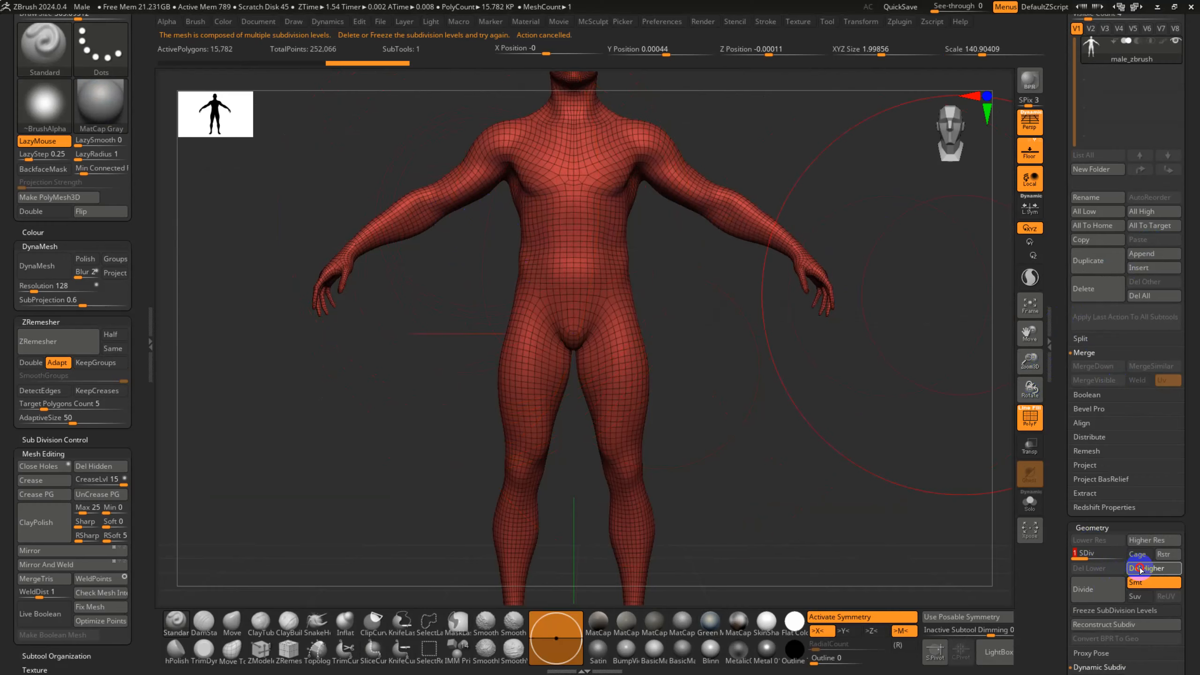
# - Slice through the forearm and thigh on one side, try slices at the shoulder, and undo the shoulder attempts
pyautogui.moveTo(454, 304)
pyautogui.keyDown('alt'); pyautogui.mouseDown()
pyautogui.moveTo(485, 379)
pyautogui.moveTo(423, 211)
pyautogui.mouseUp(); pyautogui.keyUp('alt')
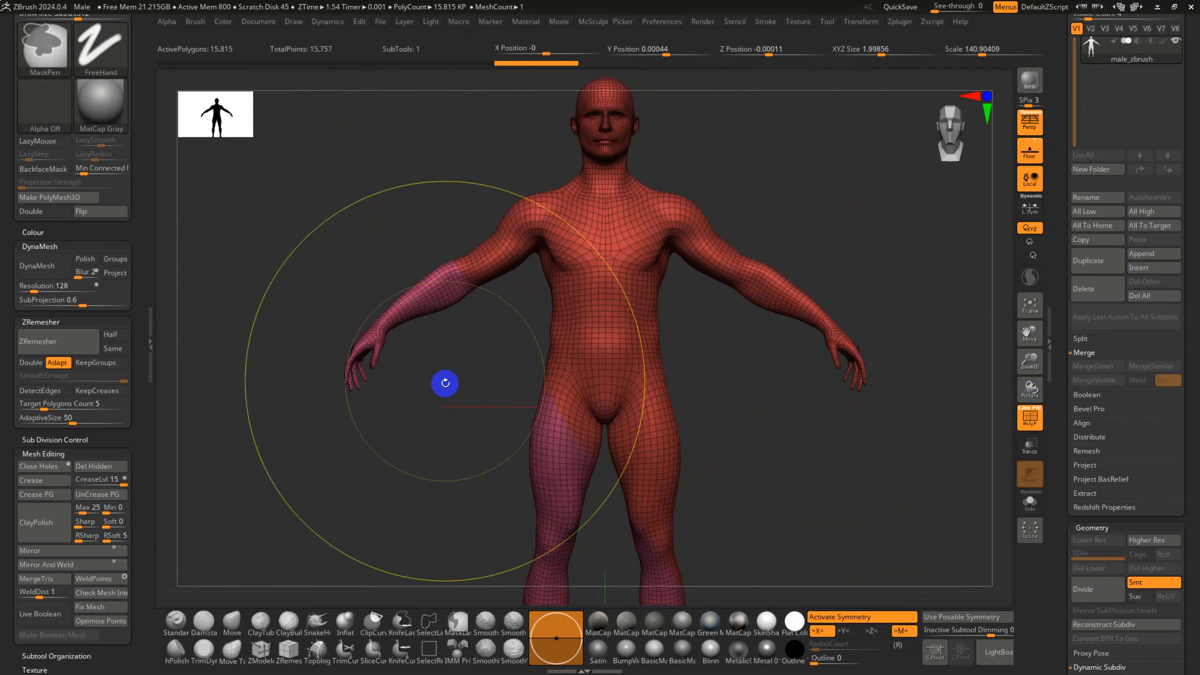
pyautogui.moveTo(539, 350)
pyautogui.keyDown('ctrl'); pyautogui.keyDown('shift'); pyautogui.mouseDown()
pyautogui.moveTo(536, 235)
pyautogui.moveTo(512, 131)
pyautogui.mouseUp(); pyautogui.keyUp('shift'); pyautogui.keyUp('ctrl')
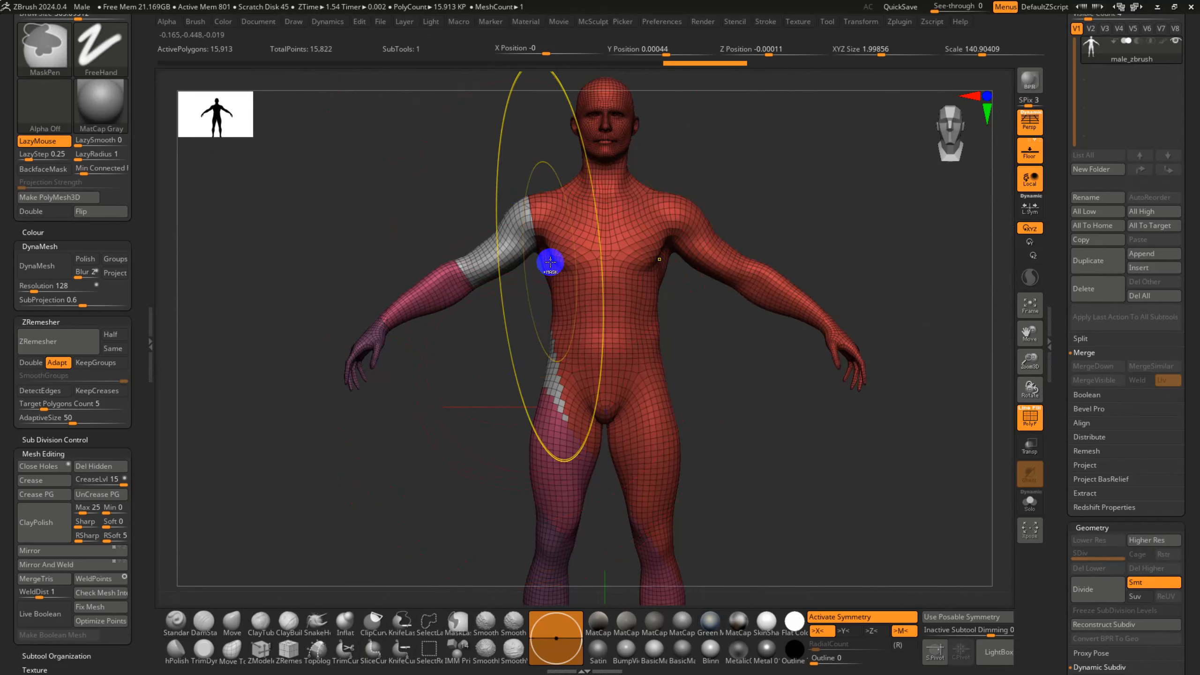
pyautogui.hotkey('ctrl', 'z')
pyautogui.keyDown('ctrl'); pyautogui.keyDown('shift'); pyautogui.moveTo(539, 270); pyautogui.dragTo(522, 157); pyautogui.keyUp('shift'); pyautogui.keyUp('ctrl')
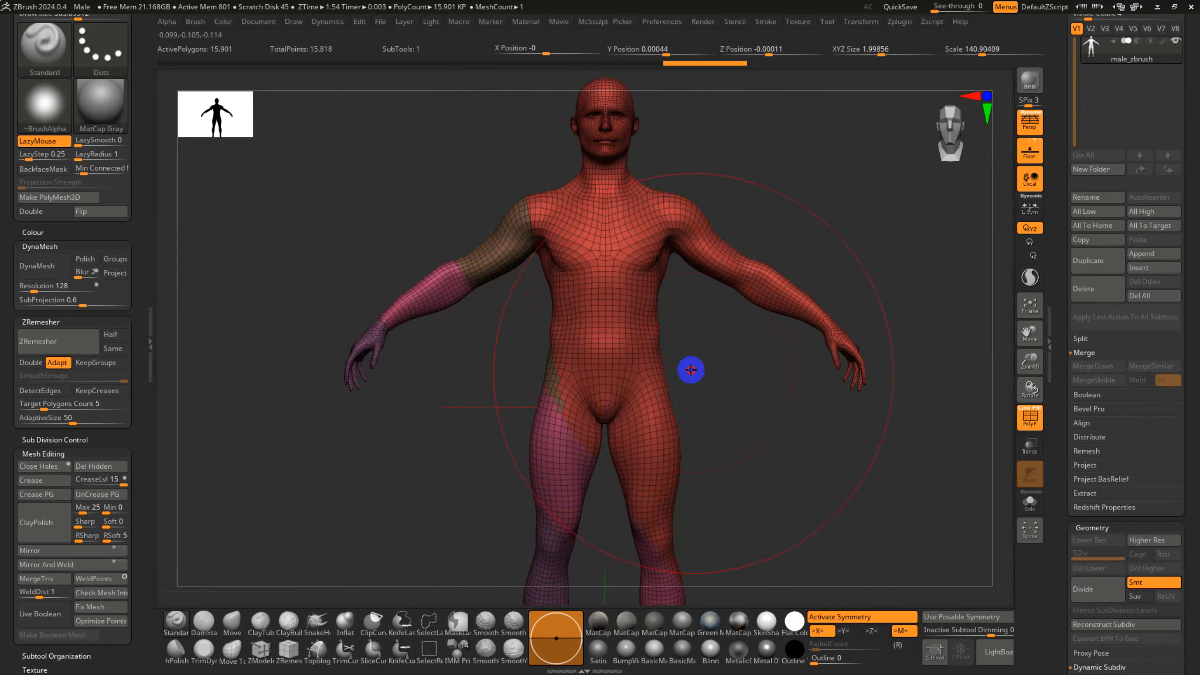
pyautogui.press('f')
pyautogui.hotkey('ctrl', 'z')
# - Hide the polyframe, apply the SkinShade4 material to the figure and turn the polyframe back on
pyautogui.hotkey('shift', 'f')
pyautogui.click(766, 621)
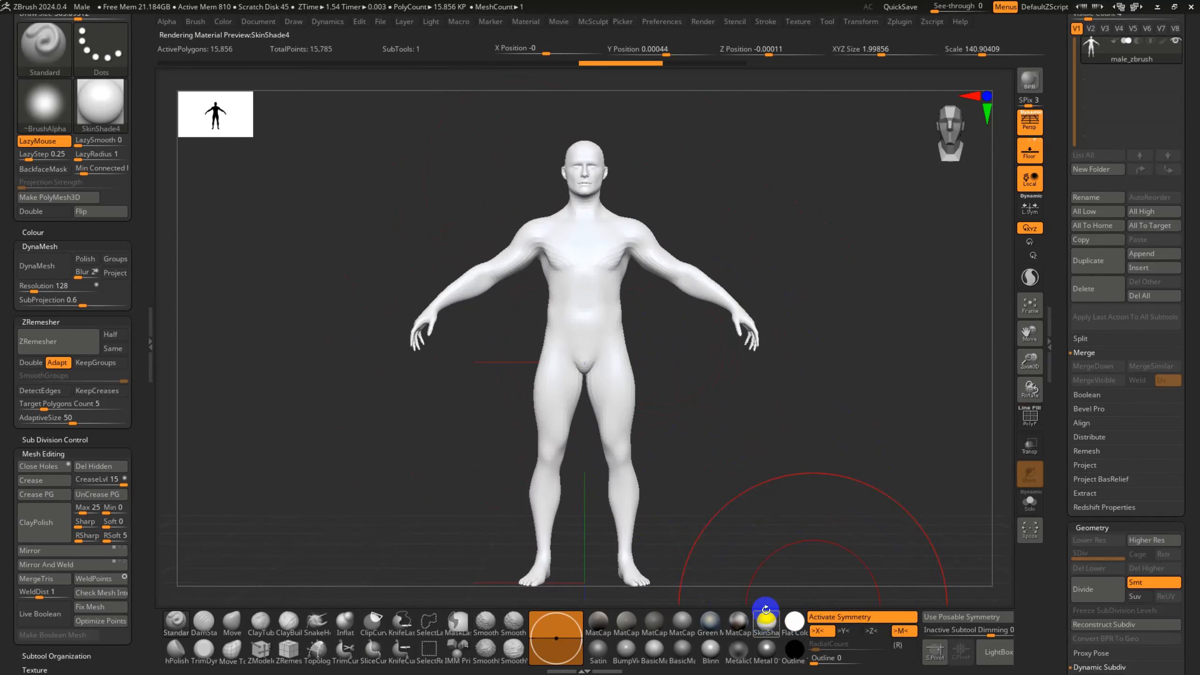
pyautogui.hotkey('shift', 'f')
# - Try another slice from the armpit up through the shoulder, undo it and reframe the whole figure
pyautogui.keyDown('ctrl'); pyautogui.moveTo(528, 305); pyautogui.dragTo(543, 252, button='right'); pyautogui.keyUp('ctrl')
pyautogui.keyDown('ctrl'); pyautogui.keyDown('shift'); pyautogui.moveTo(544, 279); pyautogui.dragTo(517, 100); pyautogui.keyUp('shift'); pyautogui.keyUp('ctrl')
pyautogui.hotkey('ctrl', 'z')
pyautogui.press('f')
pyautogui.keyDown('alt'); pyautogui.moveTo(688, 366); pyautogui.dragTo(665, 284, button='right'); pyautogui.keyUp('alt')
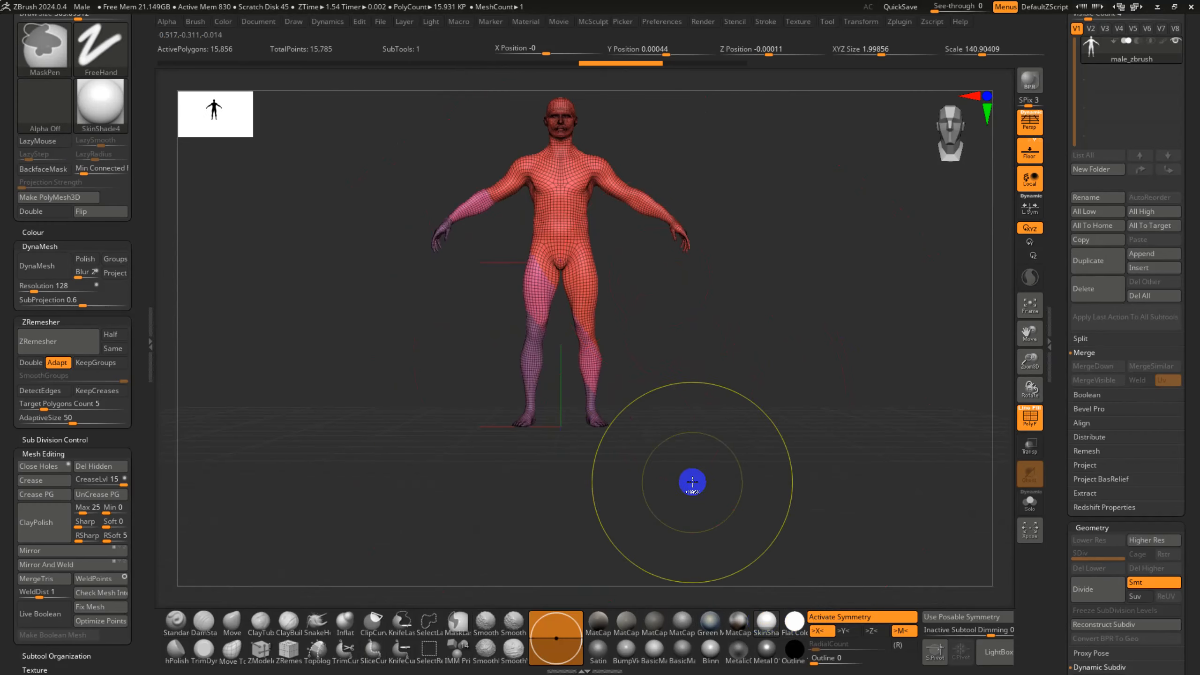
# - Mask the figure from the chest down, leaving the head, shoulders and upper arms unmasked
pyautogui.moveTo(691, 483)
pyautogui.keyDown('ctrl'); pyautogui.mouseDown()
pyautogui.moveTo(470, 194)
pyautogui.moveTo(522, 186)
pyautogui.mouseUp(); pyautogui.keyUp('ctrl')
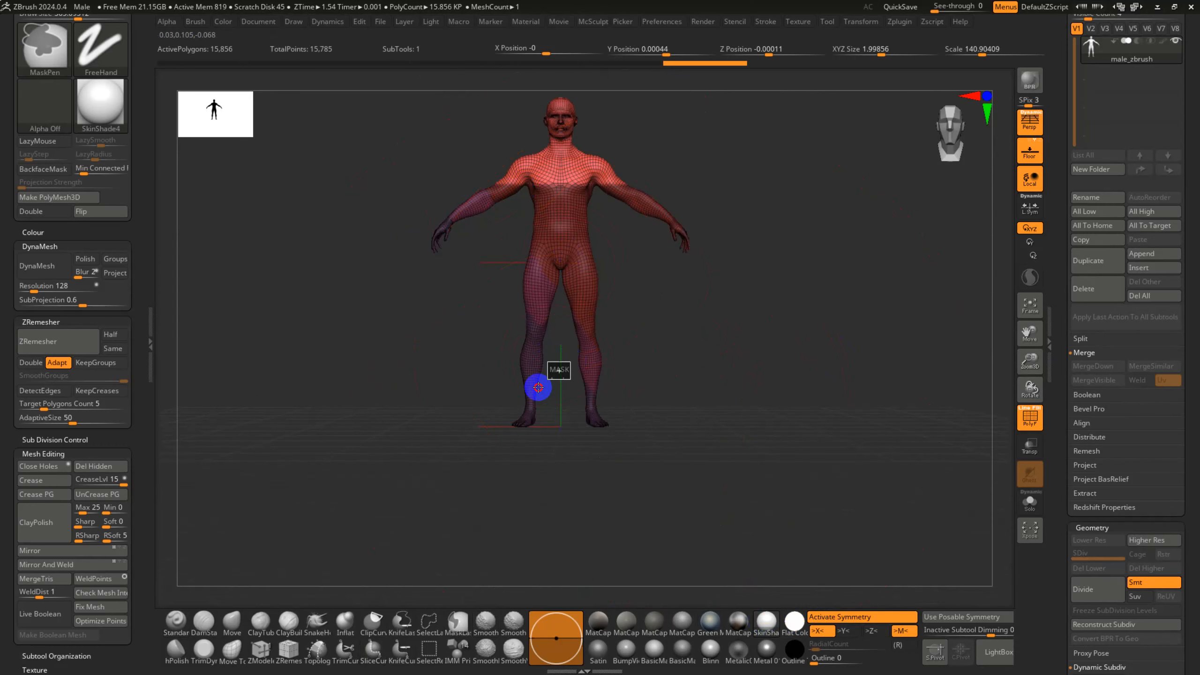
pyautogui.keyDown('ctrl'); pyautogui.moveTo(660, 340); pyautogui.dragTo(723, 469, button='right'); pyautogui.keyUp('ctrl')
pyautogui.keyDown('alt'); pyautogui.moveTo(514, 246); pyautogui.dragTo(549, 370, button='right'); pyautogui.keyUp('alt')
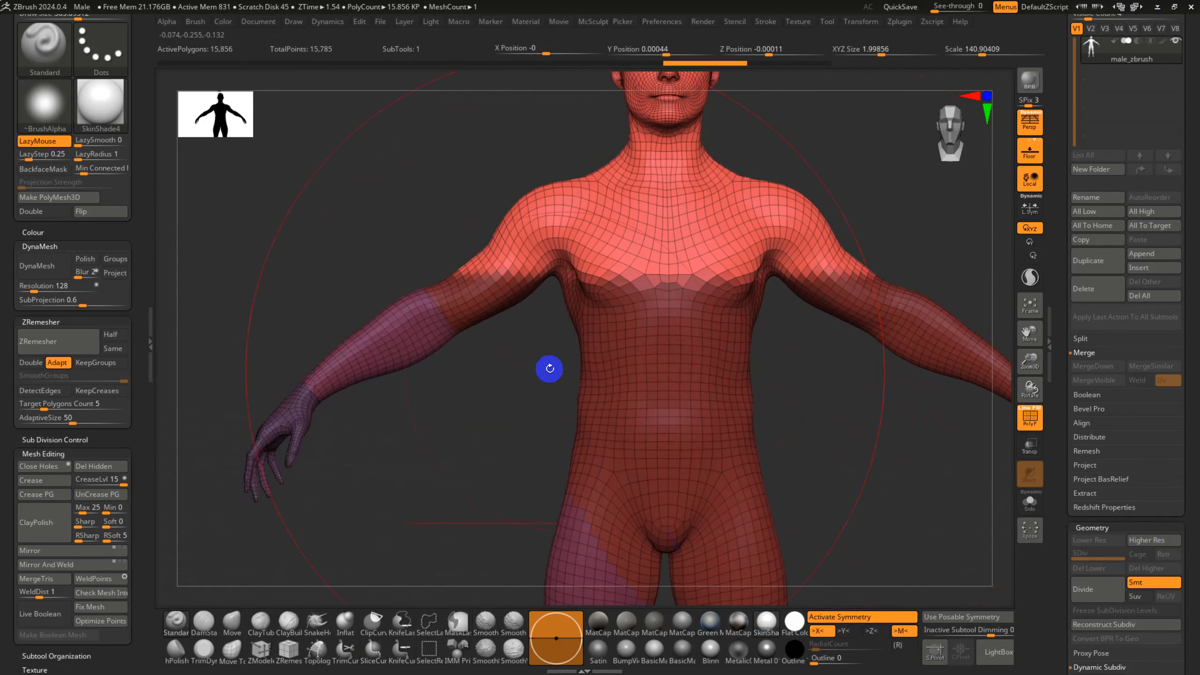
pyautogui.keyDown('ctrl'); pyautogui.moveTo(525, 358); pyautogui.dragTo(575, 167); pyautogui.keyUp('ctrl')
# - Slice vertically through one shoulder to give the unmasked upper arm its own polygroup, and clear the mask
pyautogui.keyDown('ctrl'); pyautogui.keyDown('shift'); pyautogui.moveTo(561, 300); pyautogui.dragTo(559, 128); pyautogui.keyUp('shift'); pyautogui.keyUp('ctrl')
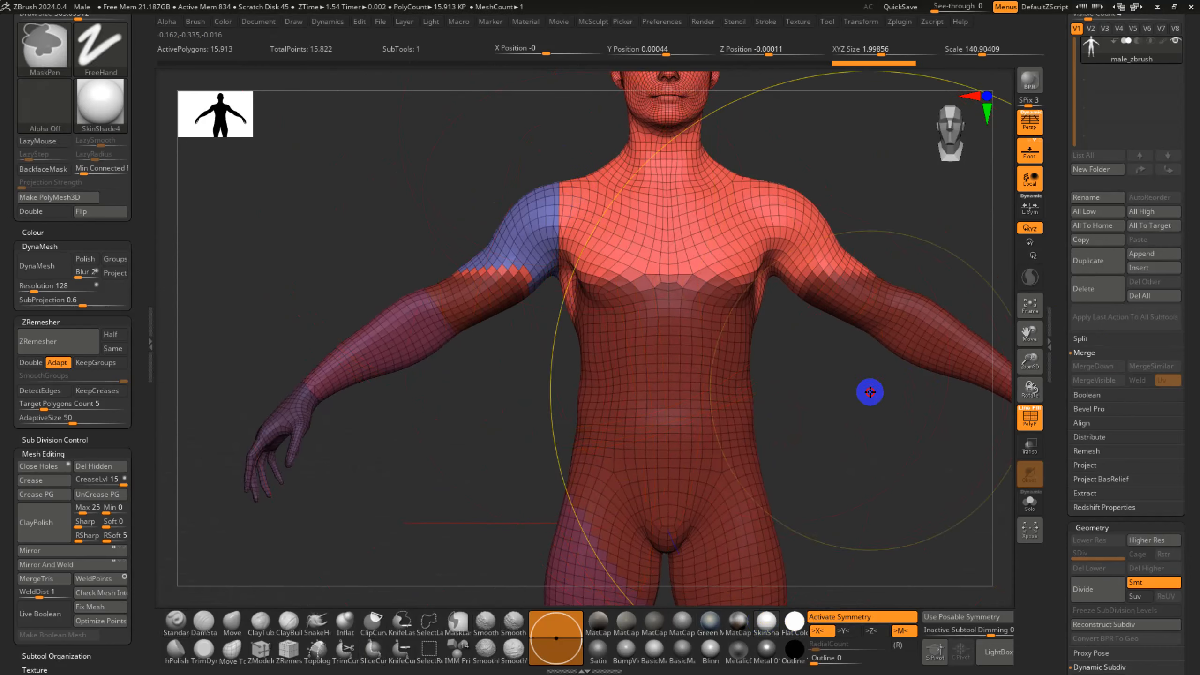
pyautogui.keyDown('ctrl'); pyautogui.moveTo(867, 392); pyautogui.dragTo(868, 446); pyautogui.keyUp('ctrl')
pyautogui.keyDown('alt'); pyautogui.moveTo(869, 446); pyautogui.dragTo(846, 401, button='right'); pyautogui.keyUp('alt')
pyautogui.keyDown('alt'); pyautogui.moveTo(846, 401); pyautogui.dragTo(833, 349, button='right'); pyautogui.keyUp('alt')
pyautogui.press('w')
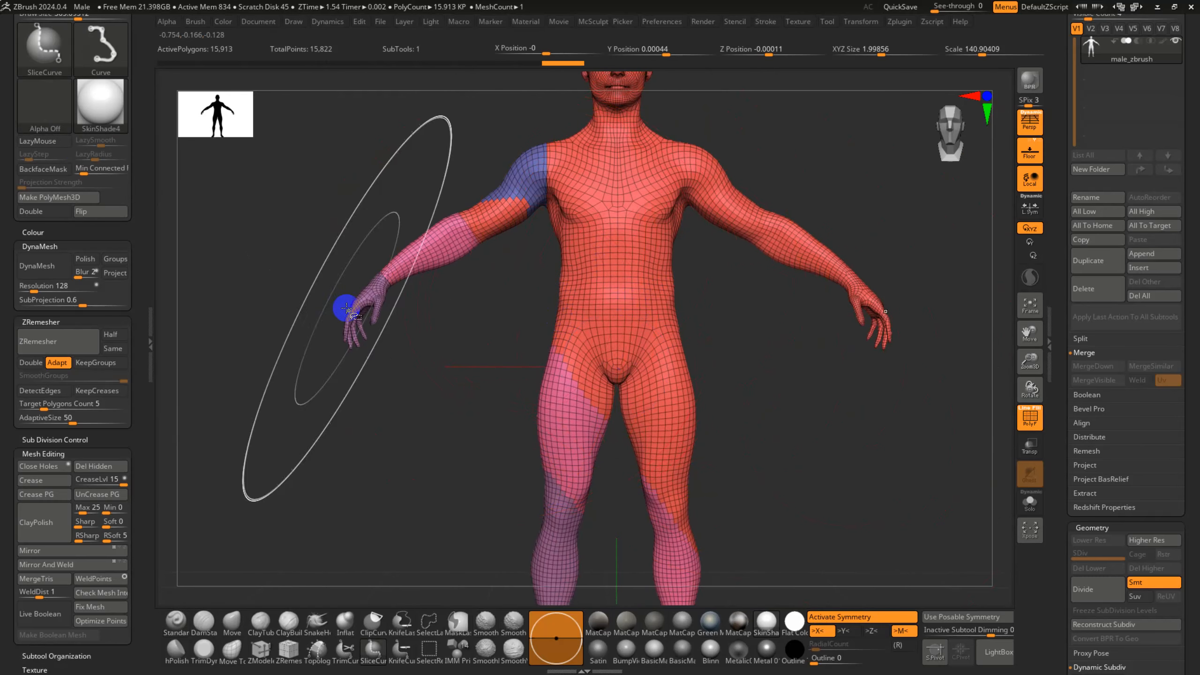
# - Hide the hand and forearm polygroups in turn, then undo the visibility changes to show the whole figure
pyautogui.keyDown('ctrl'); pyautogui.keyDown('shift'); pyautogui.click(368, 302); pyautogui.keyUp('shift'); pyautogui.keyUp('ctrl')
pyautogui.keyDown('ctrl'); pyautogui.keyDown('shift'); pyautogui.click(369, 302); pyautogui.keyUp('shift'); pyautogui.keyUp('ctrl')
pyautogui.keyDown('ctrl'); pyautogui.keyDown('shift'); pyautogui.click(418, 254); pyautogui.keyUp('shift'); pyautogui.keyUp('ctrl')
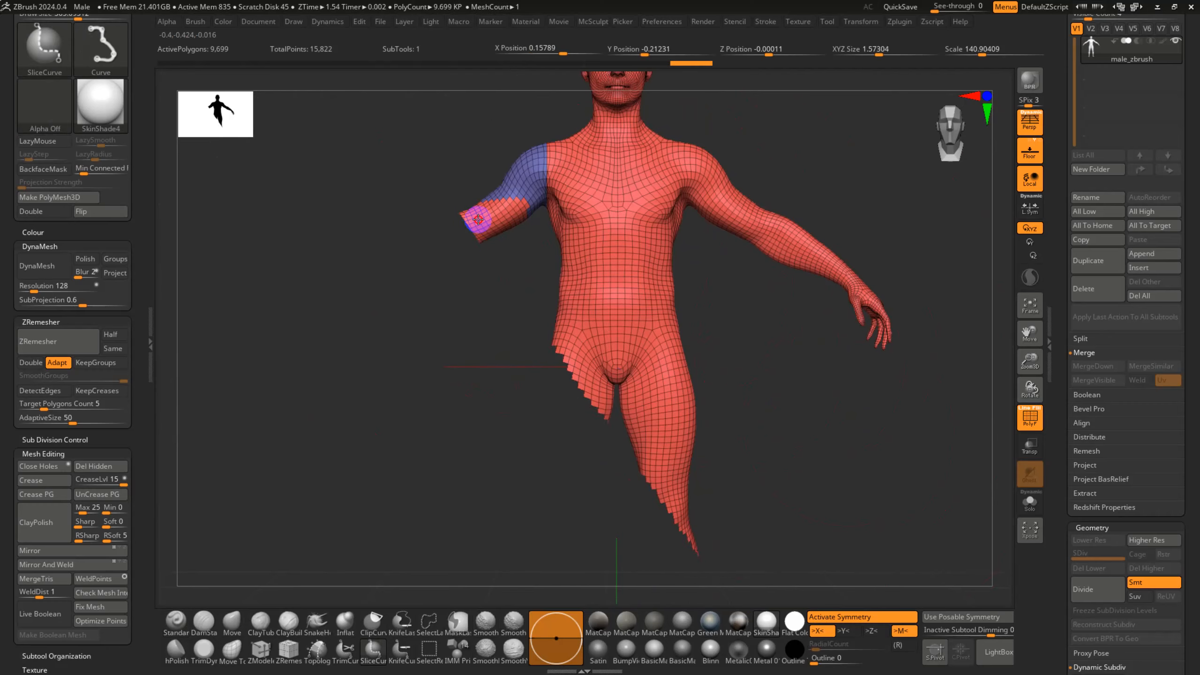
pyautogui.keyDown('ctrl'); pyautogui.keyDown('shift'); pyautogui.click(478, 220); pyautogui.keyUp('shift'); pyautogui.keyUp('ctrl')
pyautogui.hotkey('ctrl', 'z')
pyautogui.hotkey('ctrl', 'z')
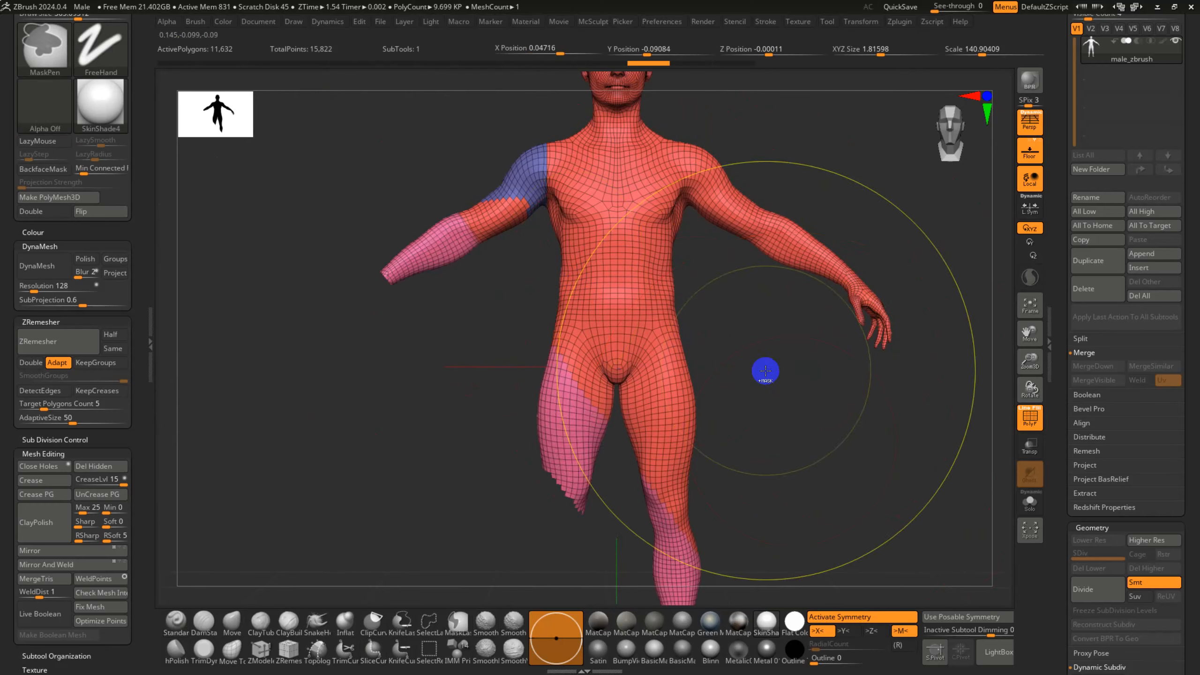
pyautogui.hotkey('ctrl', 'z')
pyautogui.hotkey('ctrl', 'z')
pyautogui.press('f')
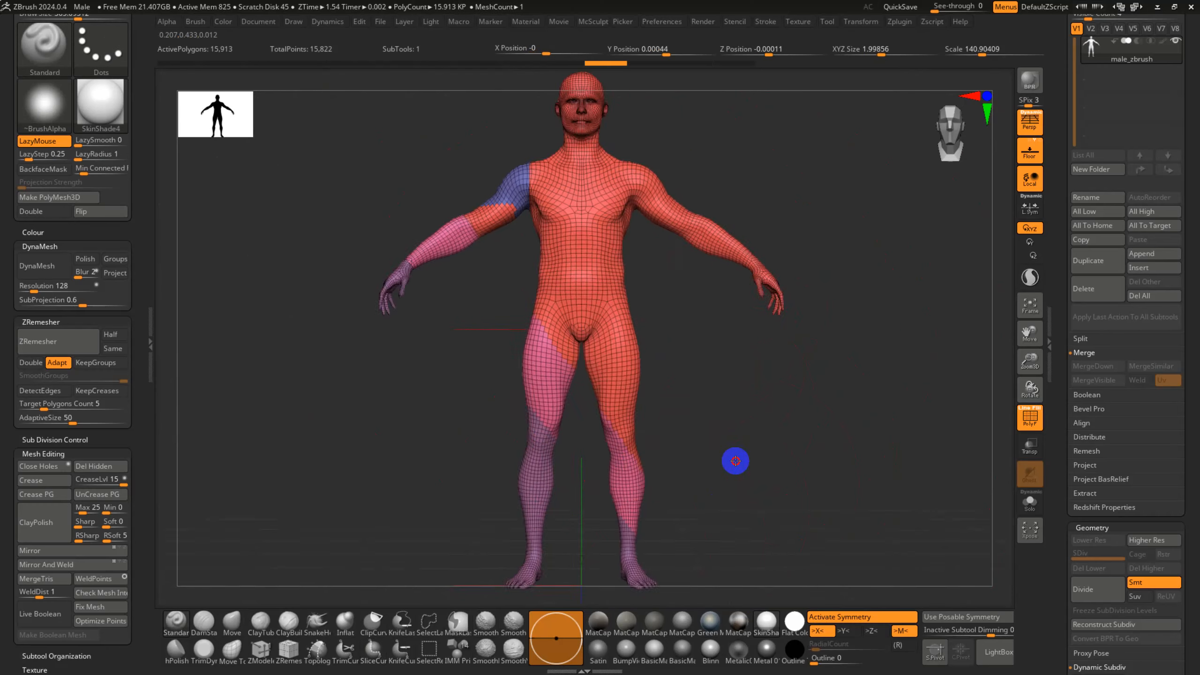
# - Create polygroups from masks, first for both legs below the hips, then for both lower legs below the knees
pyautogui.keyDown('alt'); pyautogui.moveTo(734, 461); pyautogui.dragTo(720, 325); pyautogui.keyUp('alt')
pyautogui.keyDown('ctrl'); pyautogui.moveTo(699, 202); pyautogui.dragTo(410, 553); pyautogui.keyUp('ctrl')
pyautogui.hotkey('ctrl', 'w')
pyautogui.keyDown('ctrl'); pyautogui.keyDown('shift'); pyautogui.moveTo(616, 318); pyautogui.dragTo(463, 410); pyautogui.keyUp('shift'); pyautogui.keyUp('ctrl')
pyautogui.keyDown('ctrl'); pyautogui.moveTo(699, 297); pyautogui.dragTo(275, 546); pyautogui.keyUp('ctrl')
pyautogui.hotkey('ctrl', 'w')
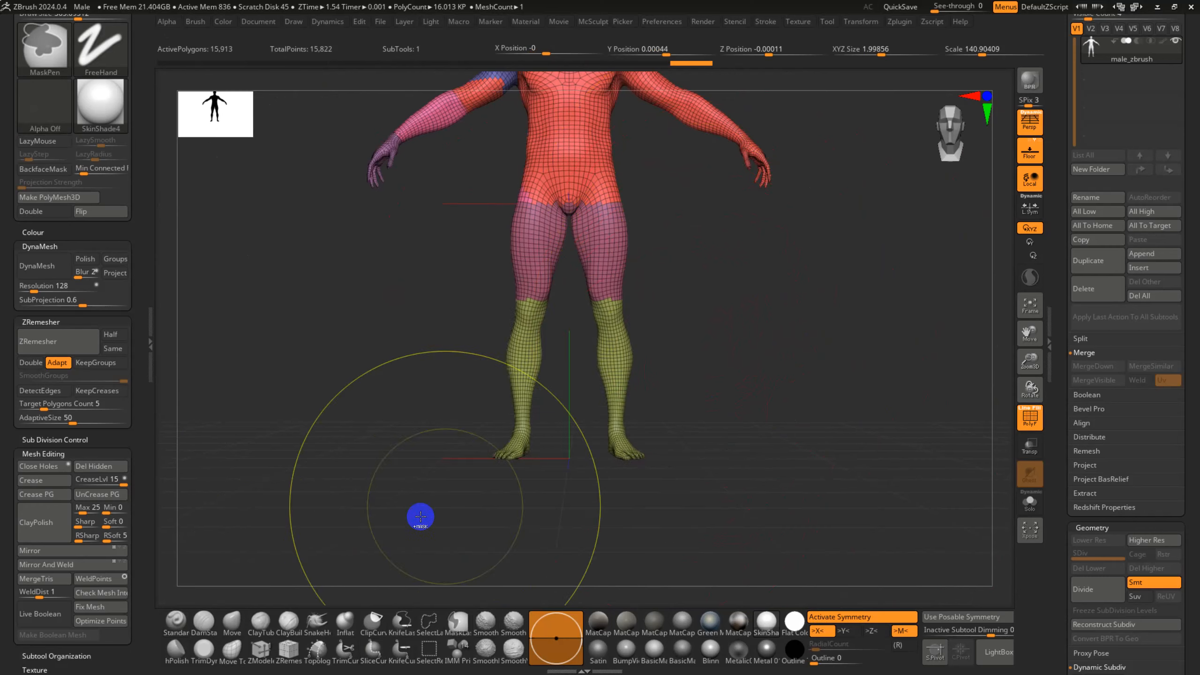
# - Enable KeepGroups, ZRemesh the figure with X symmetry active, and inspect the polygroup borders on the arms
pyautogui.keyDown('alt'); pyautogui.moveTo(722, 363); pyautogui.dragTo(721, 449); pyautogui.keyUp('alt')
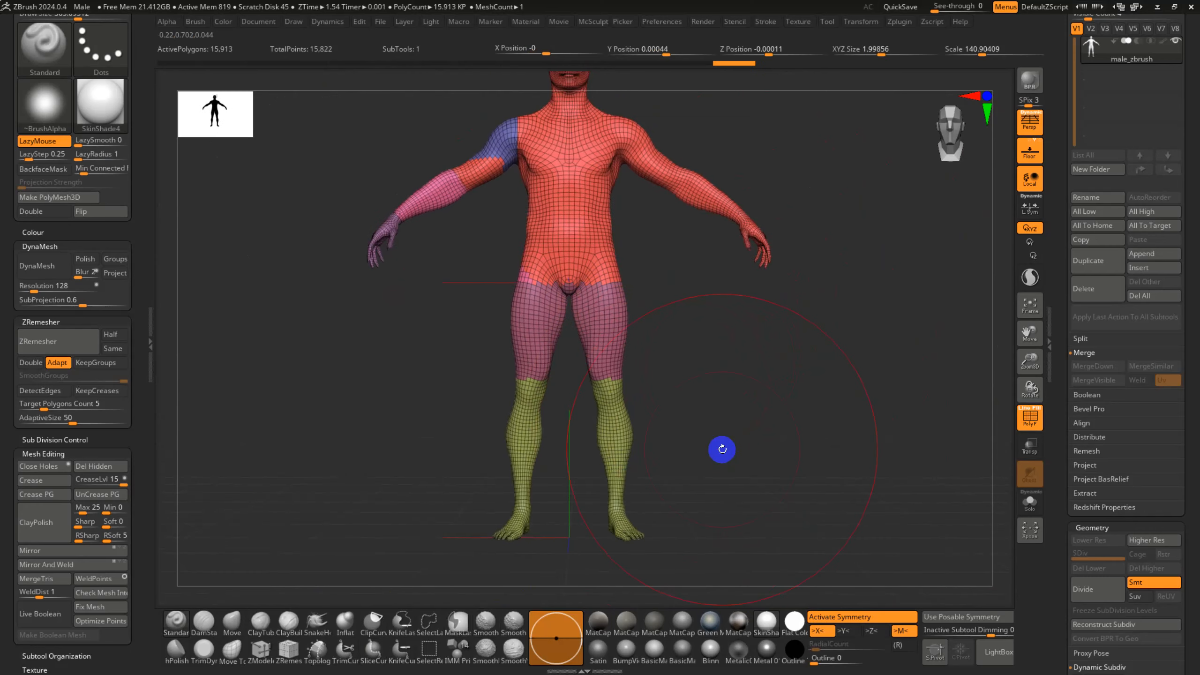
pyautogui.click(99, 362)
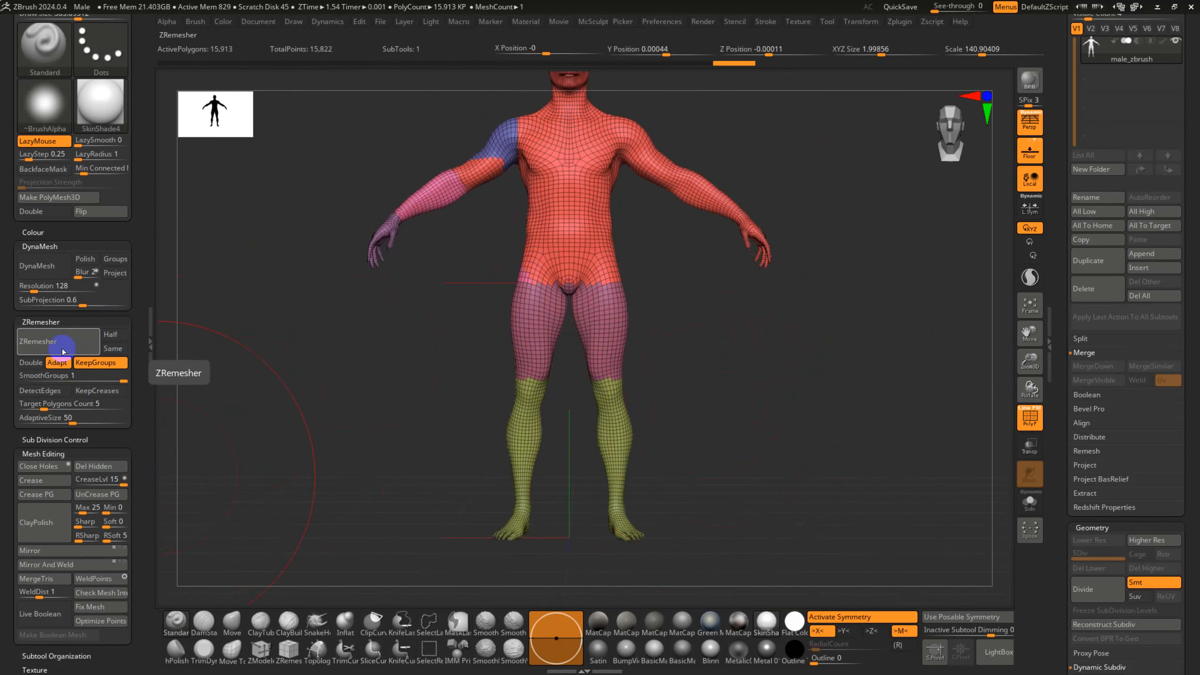
pyautogui.click(63, 341)
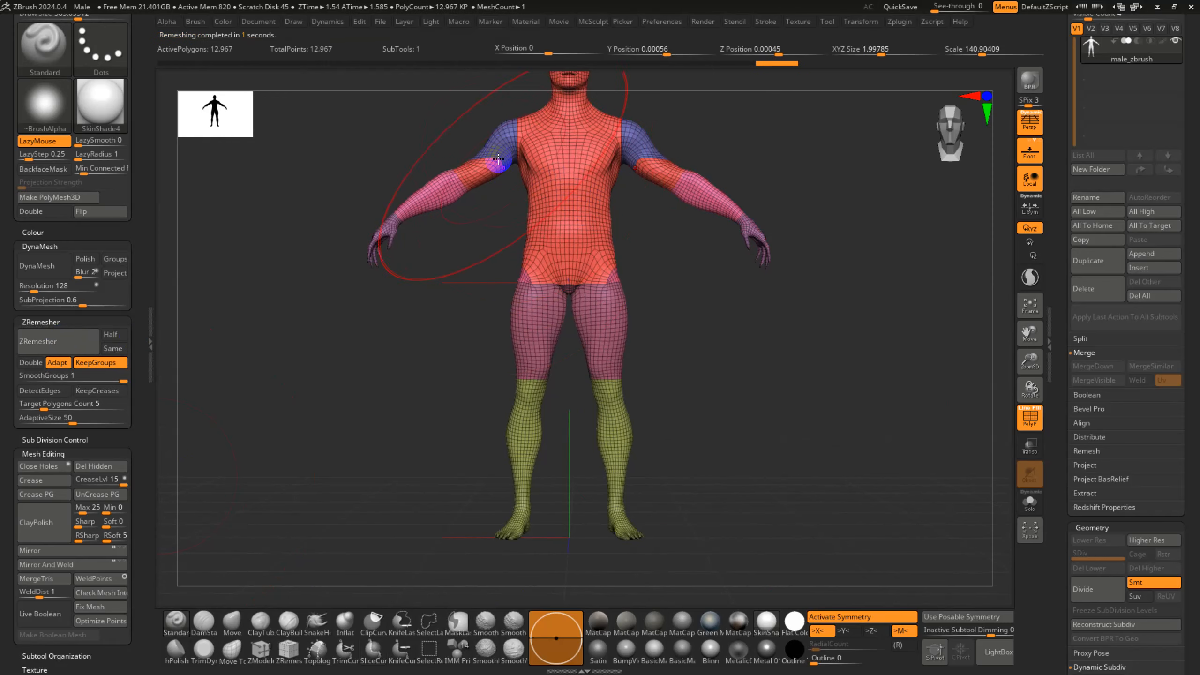
pyautogui.keyDown('ctrl'); pyautogui.moveTo(494, 208); pyautogui.dragTo(548, 330, button='right'); pyautogui.keyUp('ctrl')
pyautogui.keyDown('alt'); pyautogui.moveTo(525, 277); pyautogui.dragTo(544, 368, button='right'); pyautogui.keyUp('alt')
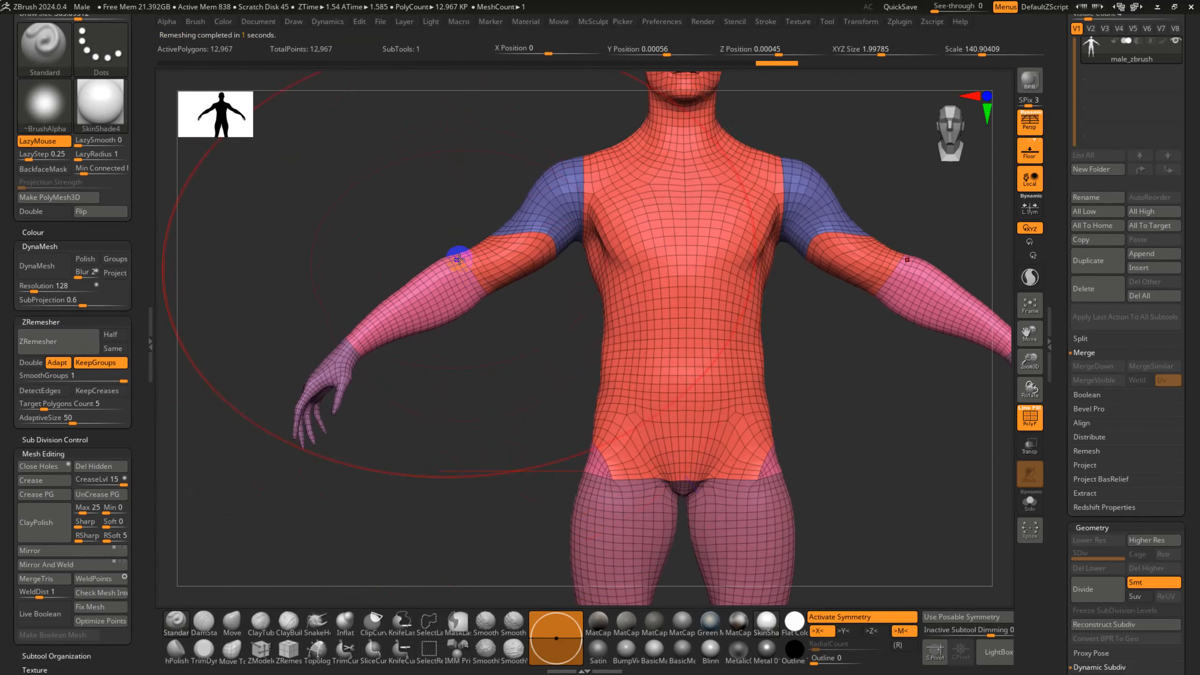
# - Undo the figure's remesh and step back through the earlier polygroup and slice operations
pyautogui.hotkey('ctrl', 'z')
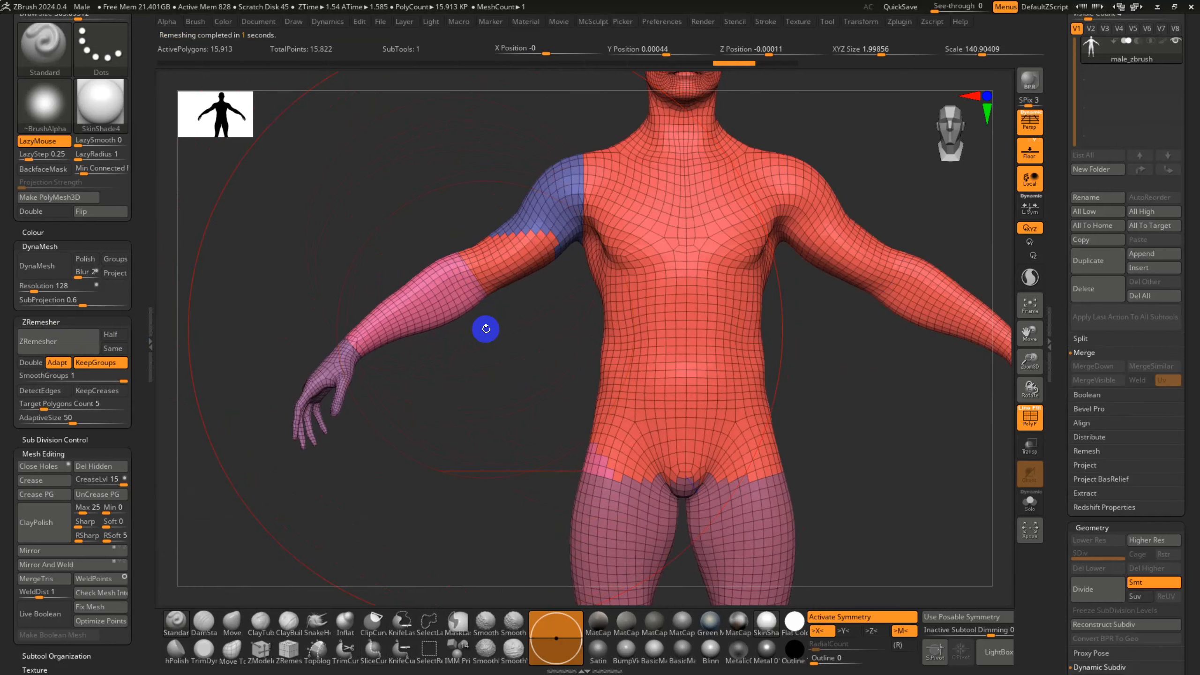
pyautogui.press('ctrl')
pyautogui.hotkey('ctrl', 'z')
pyautogui.hotkey('ctrl', 'z')
pyautogui.hotkey('ctrl', 'z')
pyautogui.hotkey('ctrl', 'z')
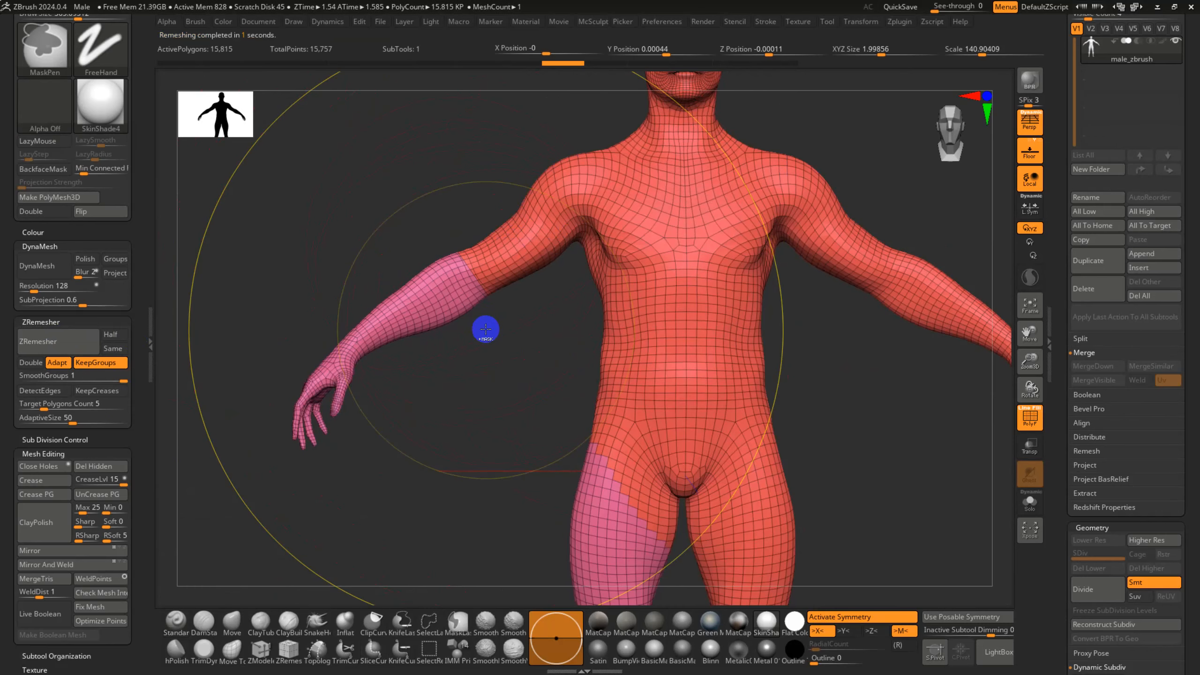
# - Switch the active tool to a Ring3D primitive and convert it into a PolyMesh3D
pyautogui.press(',')
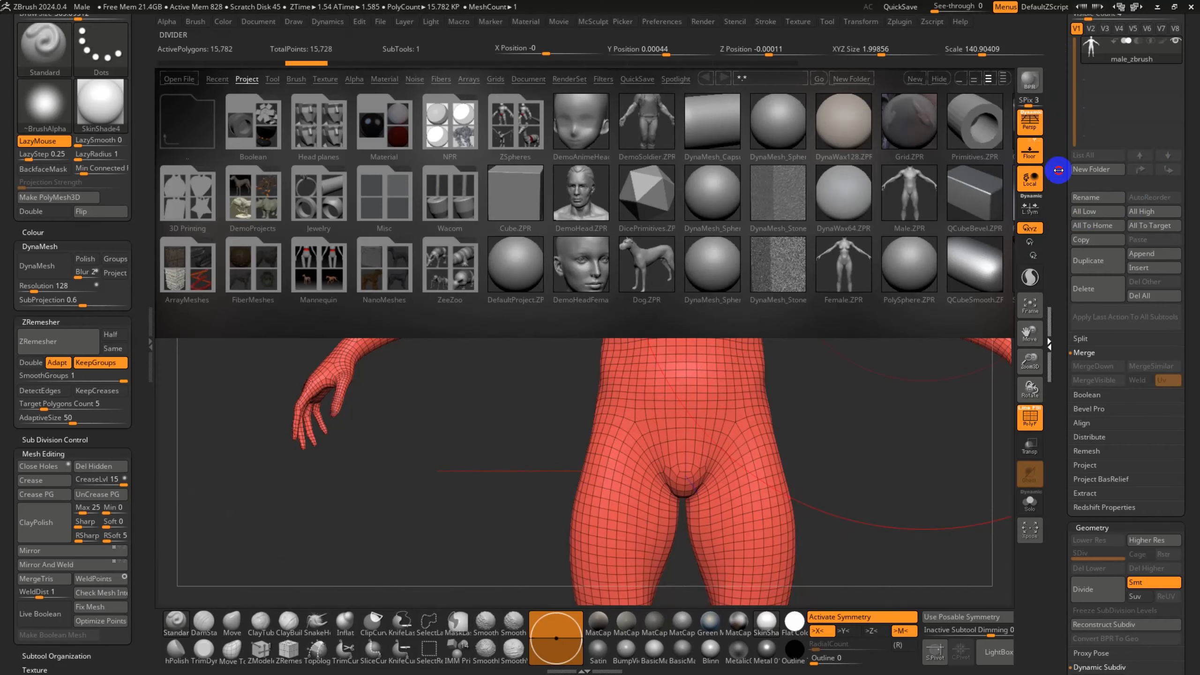
pyautogui.moveTo(1060, 98); pyautogui.dragTo(1071, 261)
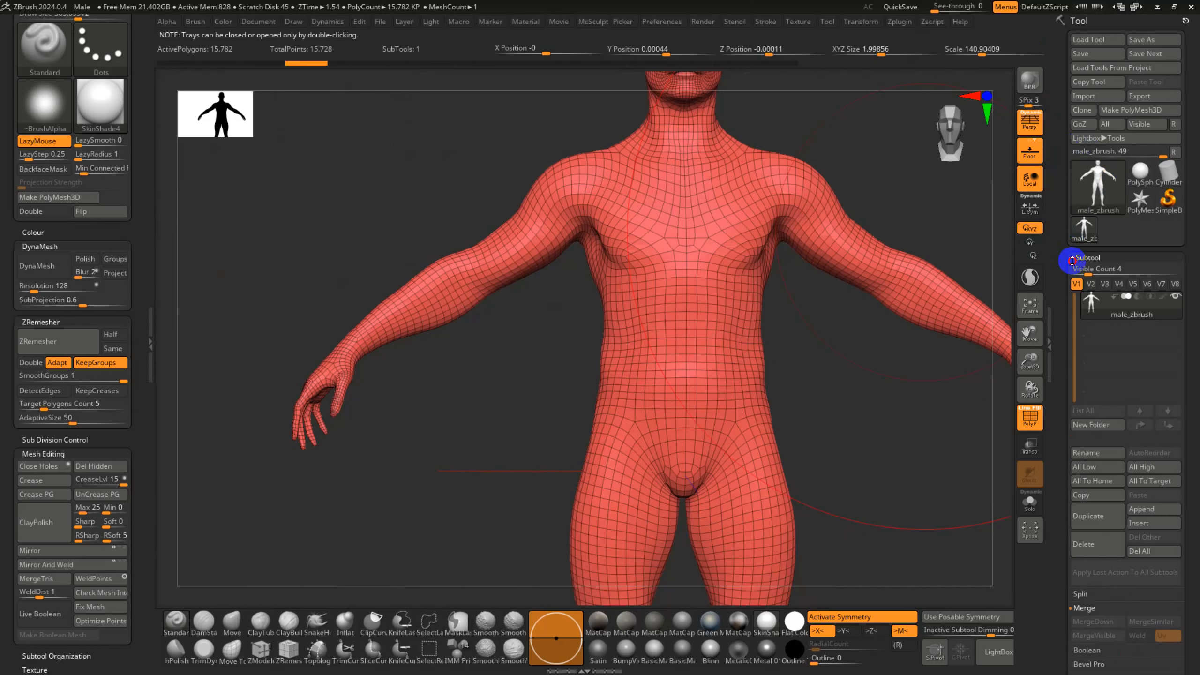
pyautogui.click(1098, 187)
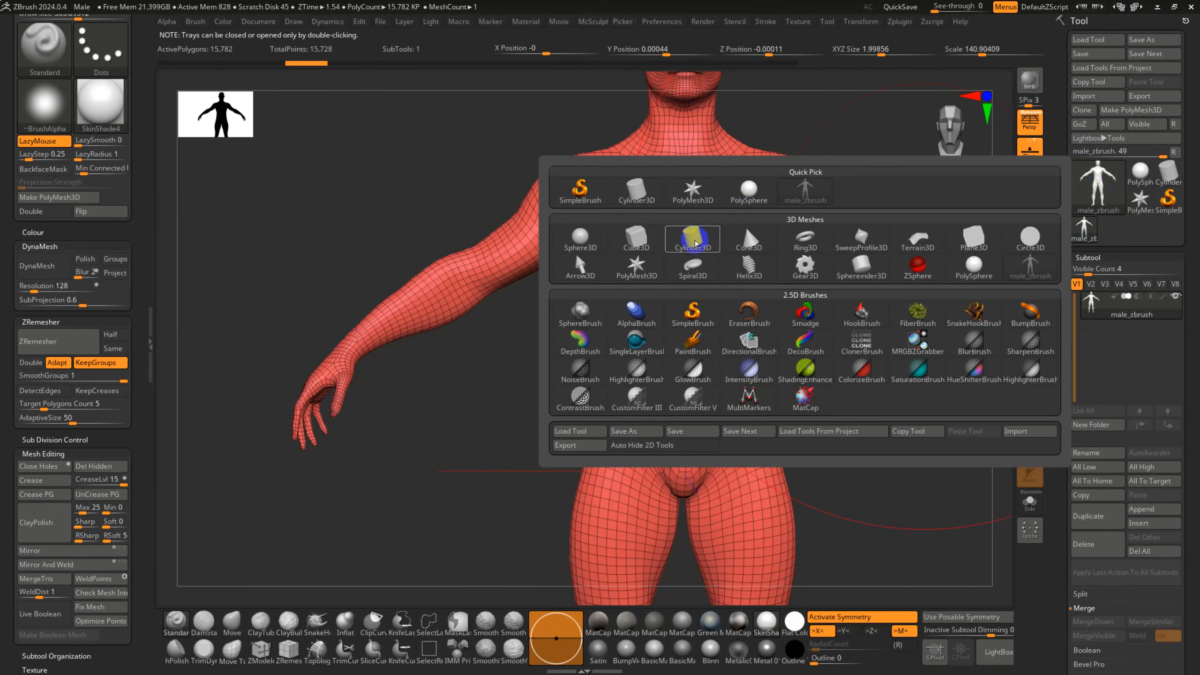
pyautogui.click(829, 245)
pyautogui.click(1106, 109)
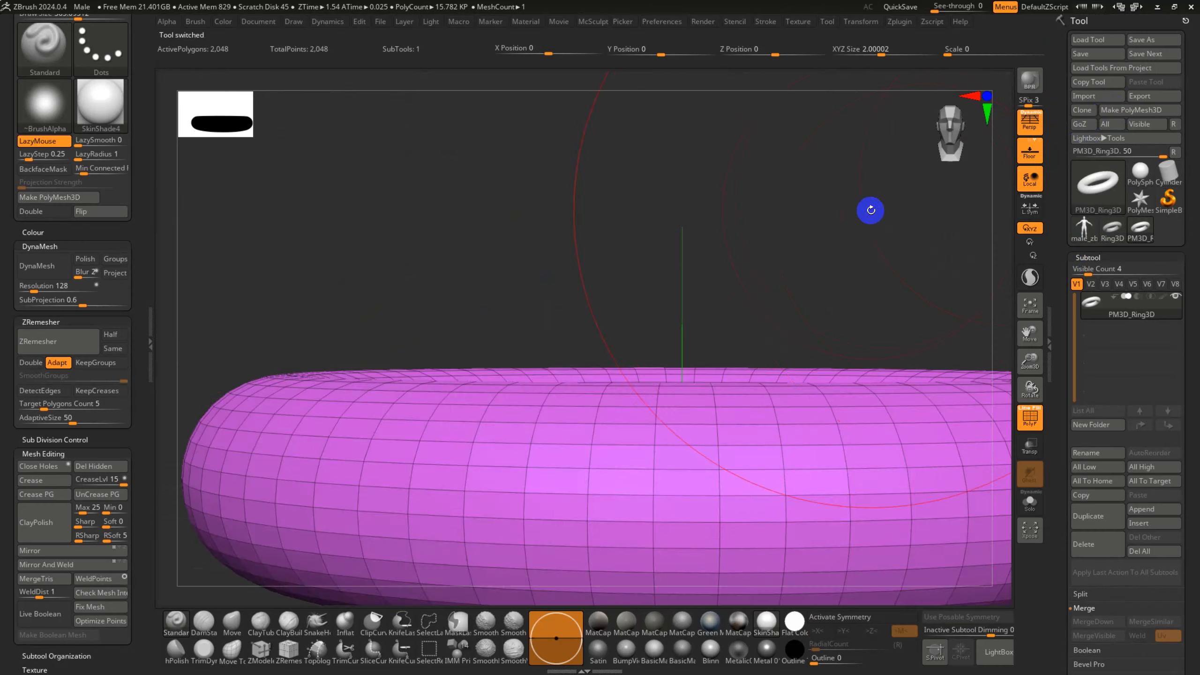
# - Test slanted straight TrimCurve cuts across the ring from the front, inspect the capped cut faces, and undo each cut
pyautogui.moveTo(772, 161); pyautogui.dragTo(797, 235)
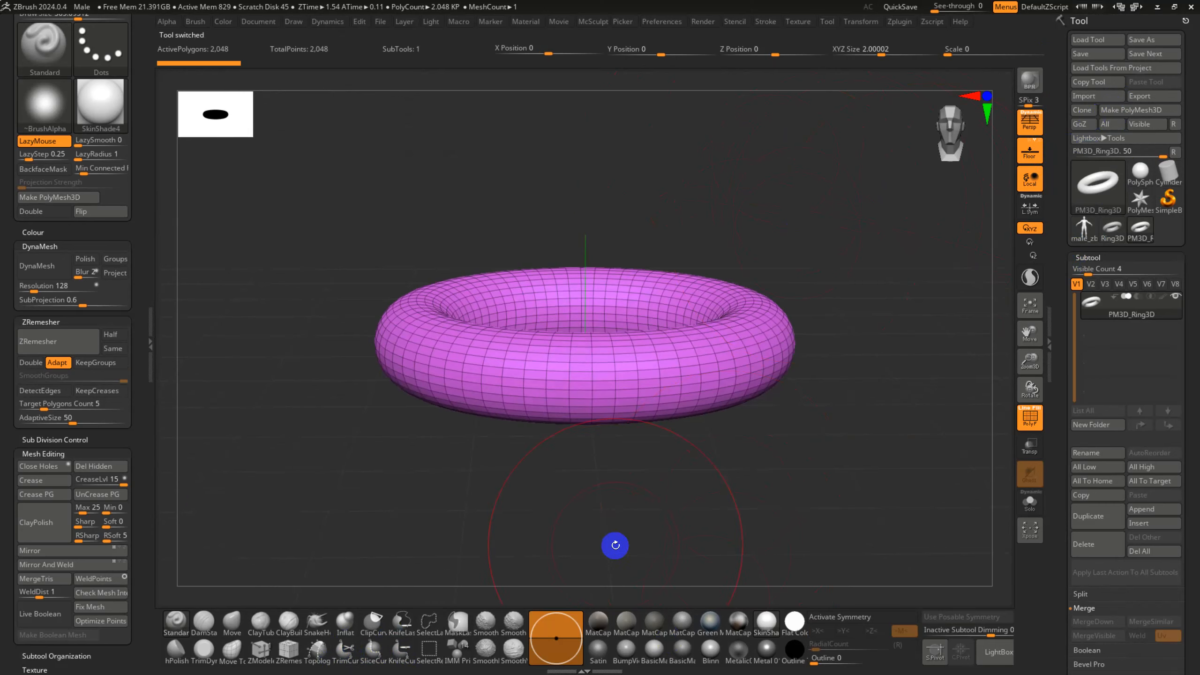
pyautogui.moveTo(615, 545); pyautogui.dragTo(616, 521)
pyautogui.keyDown('ctrl'); pyautogui.keyDown('shift'); pyautogui.moveTo(758, 412); pyautogui.dragTo(638, 77); pyautogui.keyUp('shift'); pyautogui.keyUp('ctrl')
pyautogui.hotkey('ctrl', 'z')
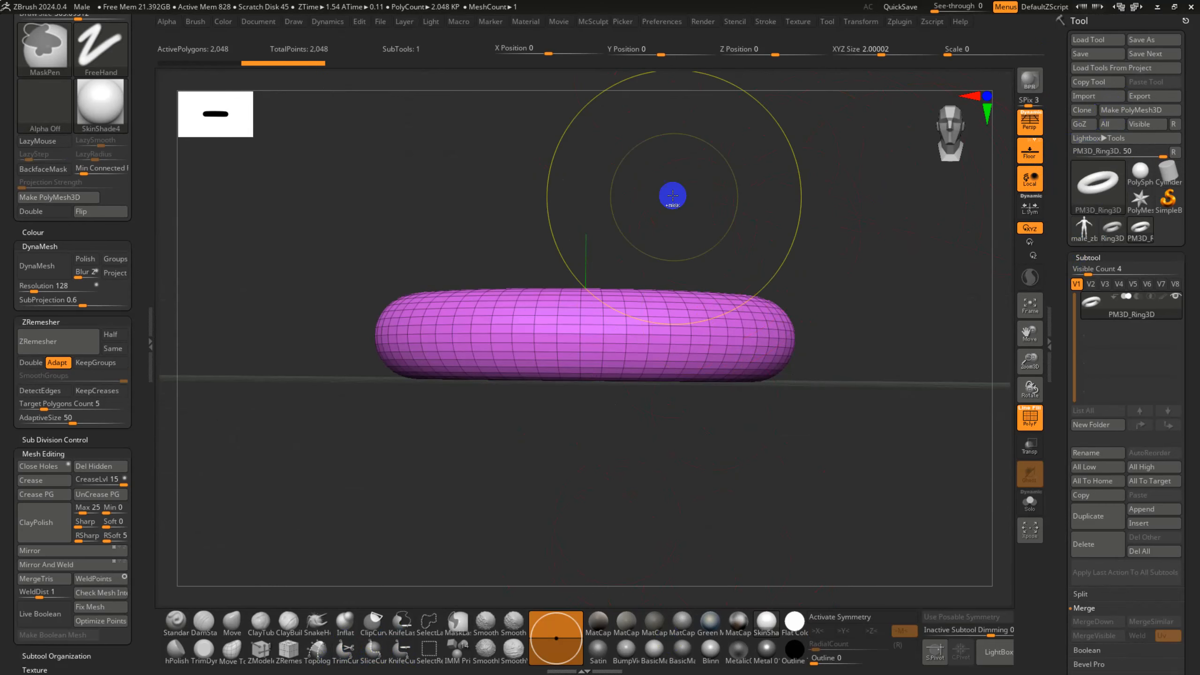
pyautogui.moveTo(672, 195)
pyautogui.keyDown('ctrl'); pyautogui.keyDown('shift'); pyautogui.mouseDown()
pyautogui.moveTo(766, 496)
pyautogui.moveTo(838, 428)
pyautogui.moveTo(825, 433)
pyautogui.mouseUp(); pyautogui.keyUp('shift'); pyautogui.keyUp('ctrl')
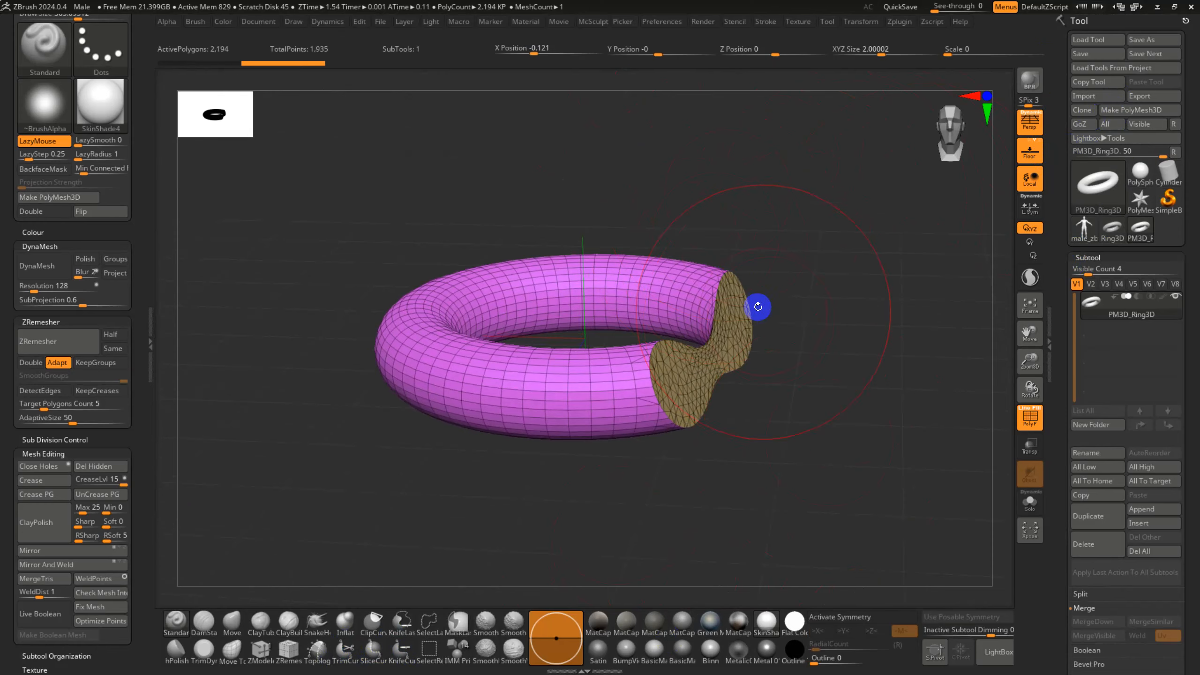
pyautogui.moveTo(758, 306); pyautogui.dragTo(782, 343)
pyautogui.keyDown('shift'); pyautogui.moveTo(808, 269); pyautogui.dragTo(849, 244); pyautogui.keyUp('shift')
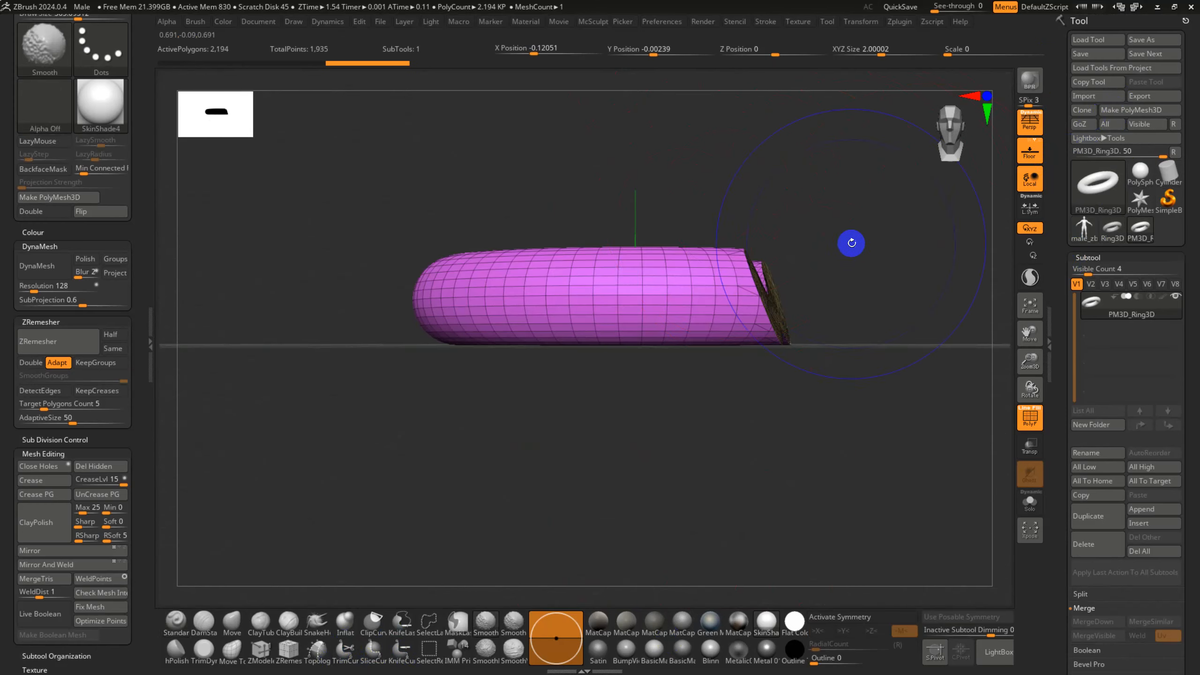
pyautogui.hotkey('ctrl', 'z')
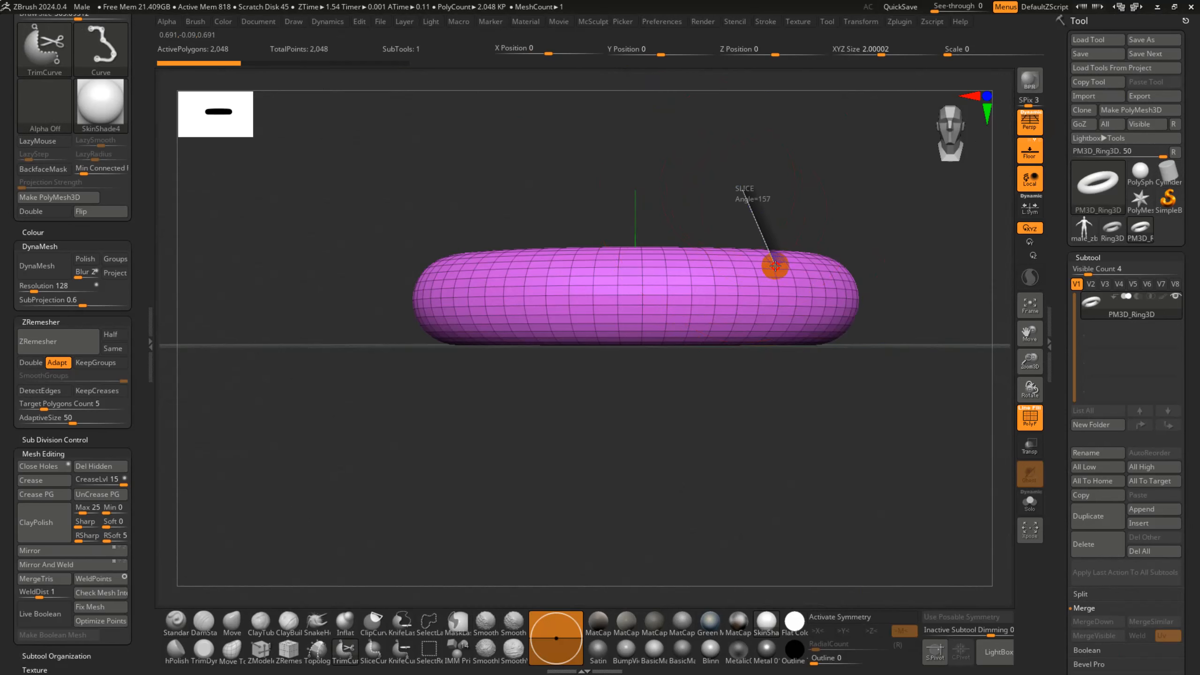
# - Trim one end of the ring with a zigzag TrimCurve, inspect the cut from several angles, and undo it
pyautogui.keyDown('ctrl'); pyautogui.keyDown('shift'); pyautogui.moveTo(737, 294); pyautogui.dragTo(745, 301); pyautogui.keyUp('shift'); pyautogui.keyUp('ctrl')
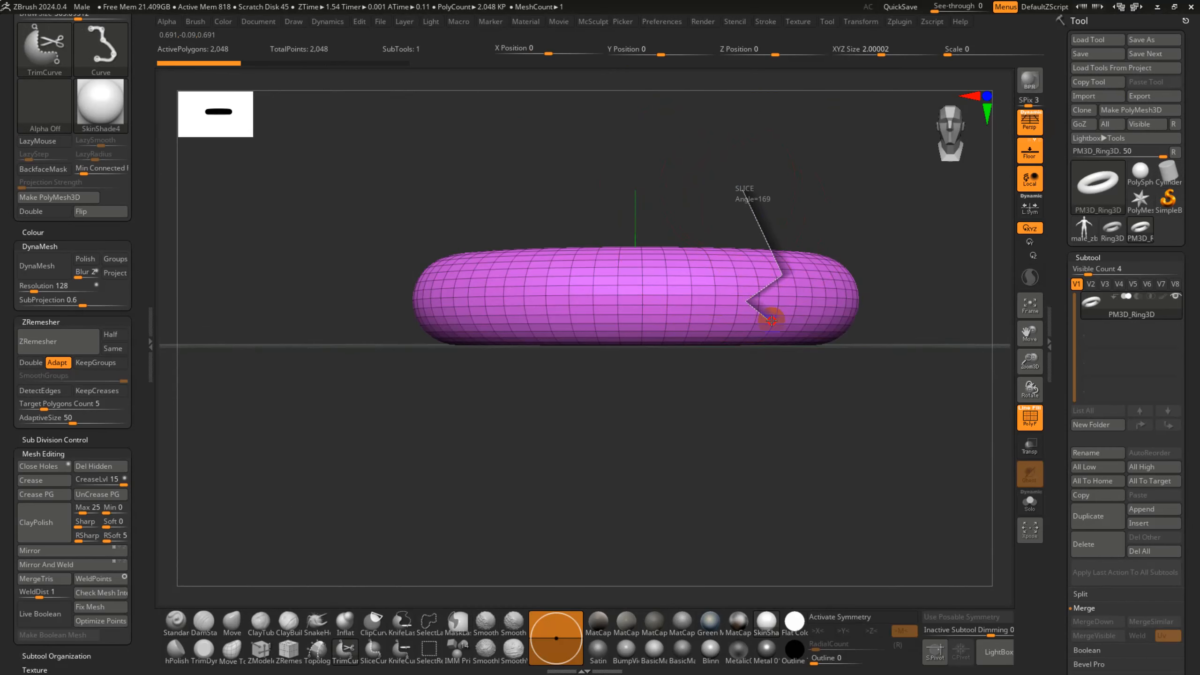
pyautogui.keyDown('ctrl'); pyautogui.keyDown('shift'); pyautogui.moveTo(819, 322); pyautogui.dragTo(870, 330); pyautogui.keyUp('shift'); pyautogui.keyUp('ctrl')
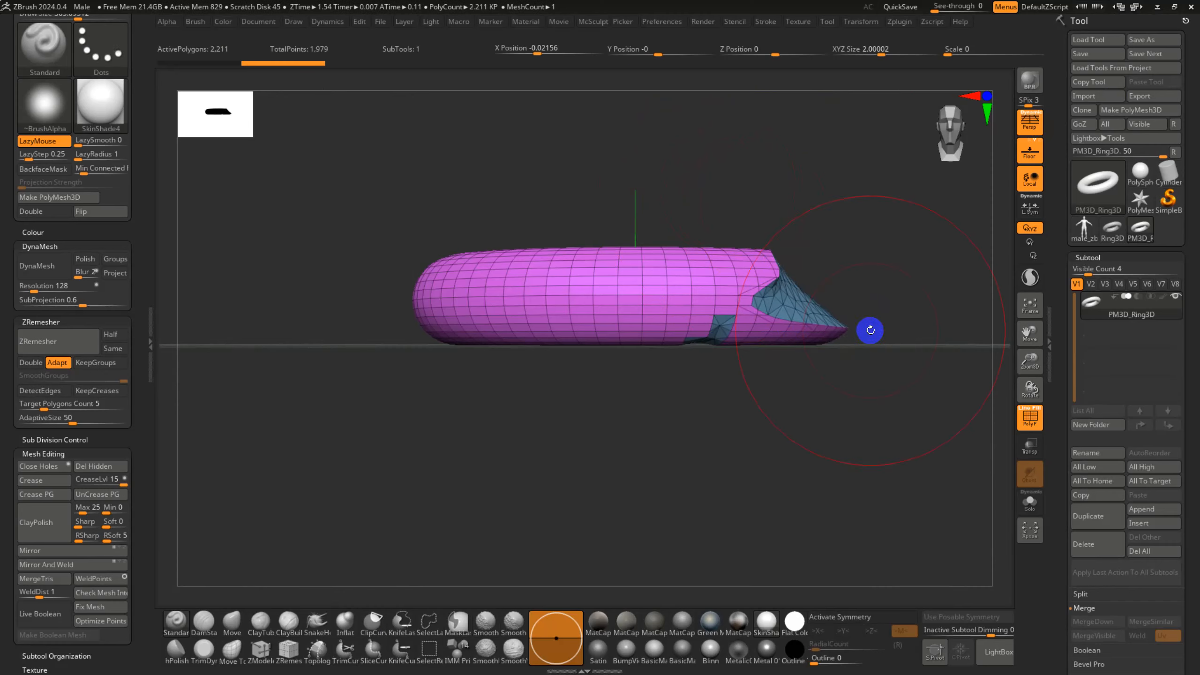
pyautogui.moveTo(850, 387); pyautogui.dragTo(543, 245)
pyautogui.moveTo(629, 427); pyautogui.dragTo(817, 455)
pyautogui.hotkey('ctrl', 'z')
# - Turn off perspective, try another TrimCurve cut on the ring's end, and undo back to the full ring
pyautogui.click(1029, 127)
pyautogui.moveTo(882, 221)
pyautogui.keyDown('ctrl'); pyautogui.keyDown('shift'); pyautogui.mouseDown()
pyautogui.moveTo(782, 279)
pyautogui.moveTo(774, 466)
pyautogui.moveTo(817, 426)
pyautogui.moveTo(809, 432)
pyautogui.moveTo(803, 276)
pyautogui.mouseUp(); pyautogui.keyUp('shift'); pyautogui.keyUp('ctrl')
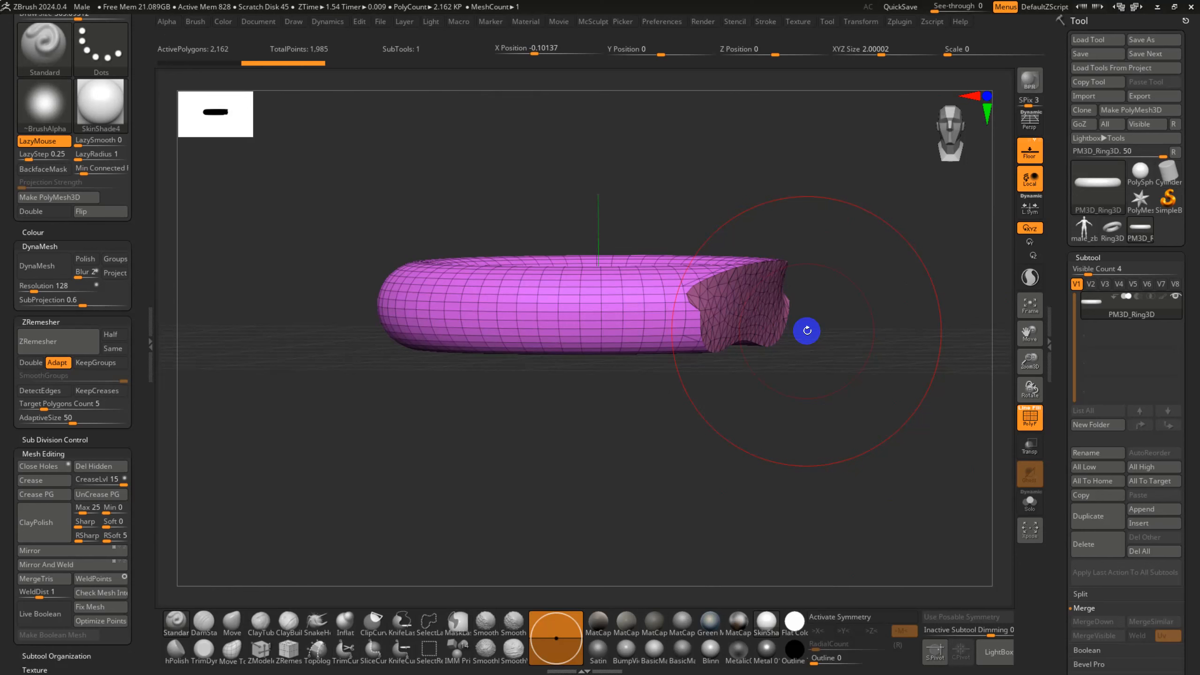
pyautogui.hotkey('ctrl', 'z')
pyautogui.hotkey('ctrl', 'z')
pyautogui.hotkey('ctrl', 'z')
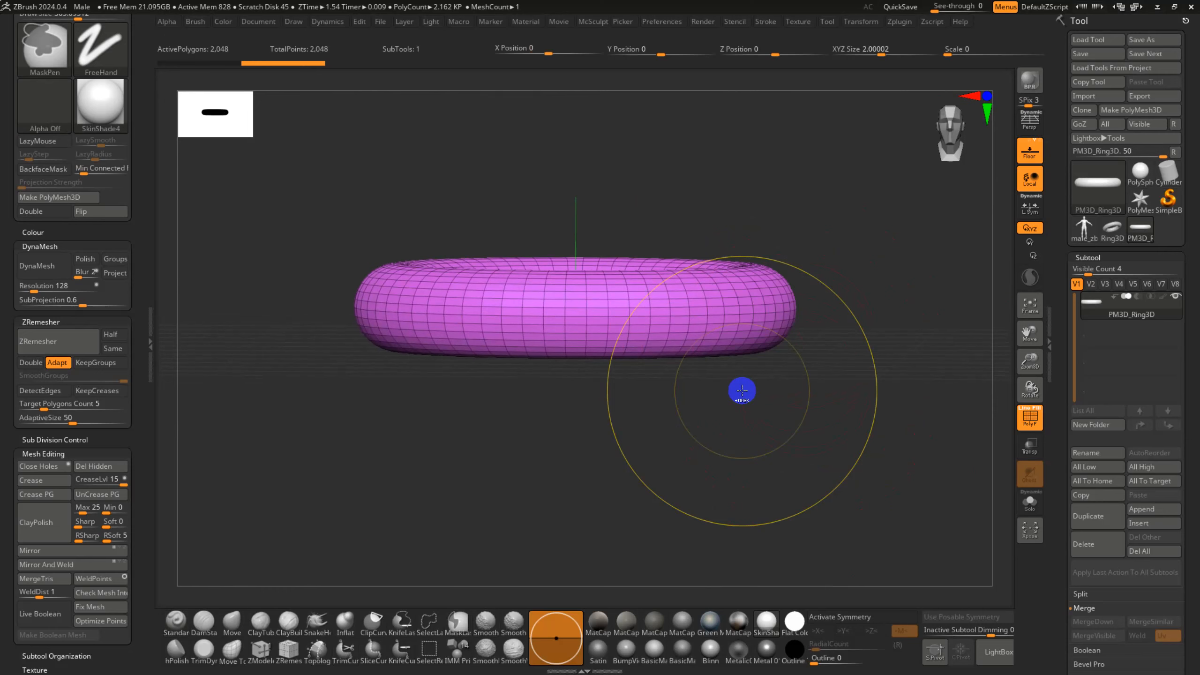
# - Choose KnifeCurve, activate X symmetry, and try cutting both ends off the ring symmetrically, undoing each cut
pyautogui.click(393, 649)
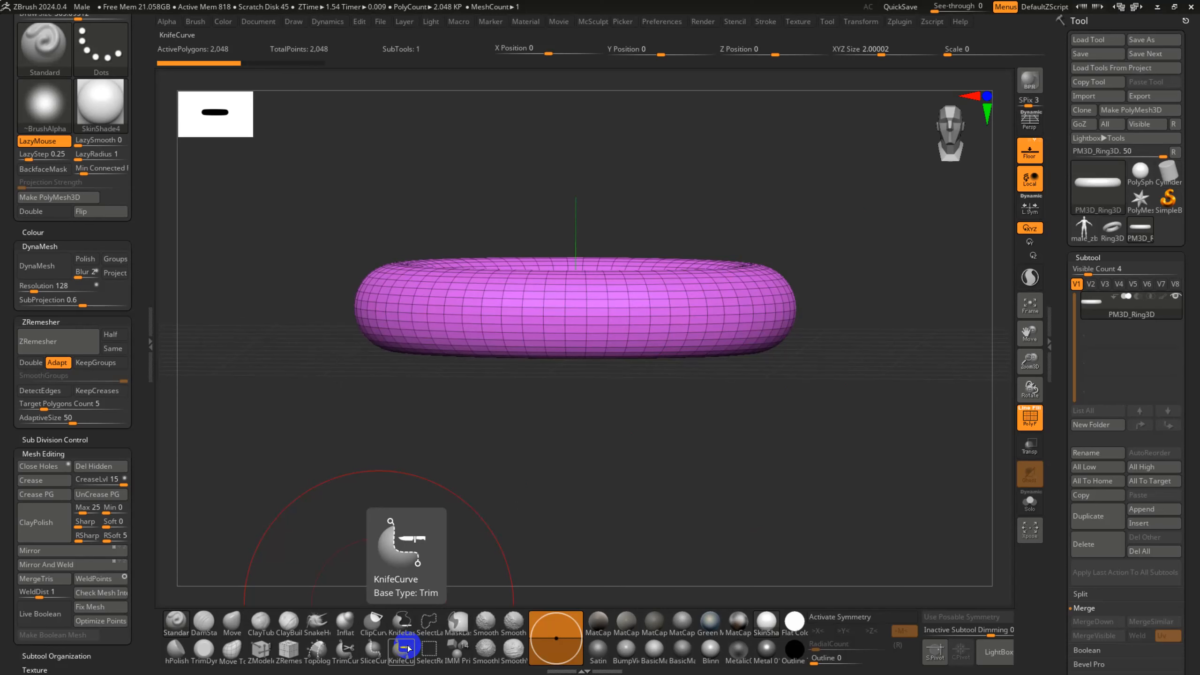
pyautogui.press('s')
pyautogui.moveTo(601, 460); pyautogui.dragTo(584, 458)
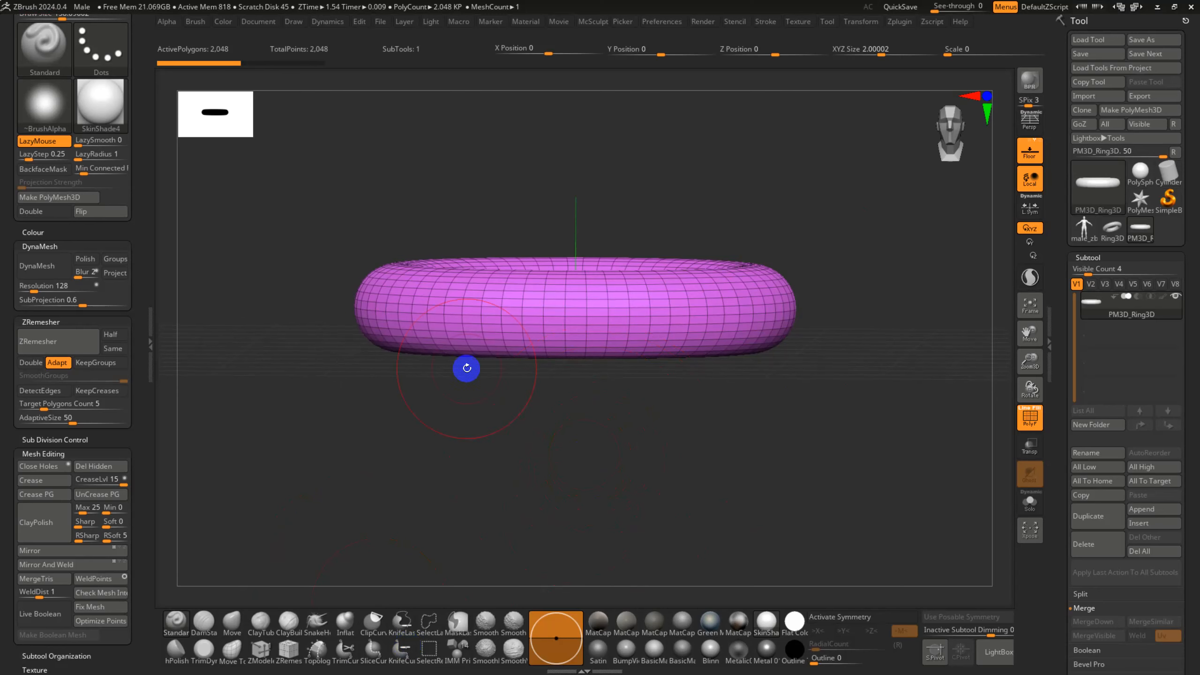
pyautogui.press('x')
pyautogui.keyDown('ctrl'); pyautogui.keyDown('shift'); pyautogui.moveTo(447, 378); pyautogui.dragTo(512, 123); pyautogui.keyUp('shift'); pyautogui.keyUp('ctrl')
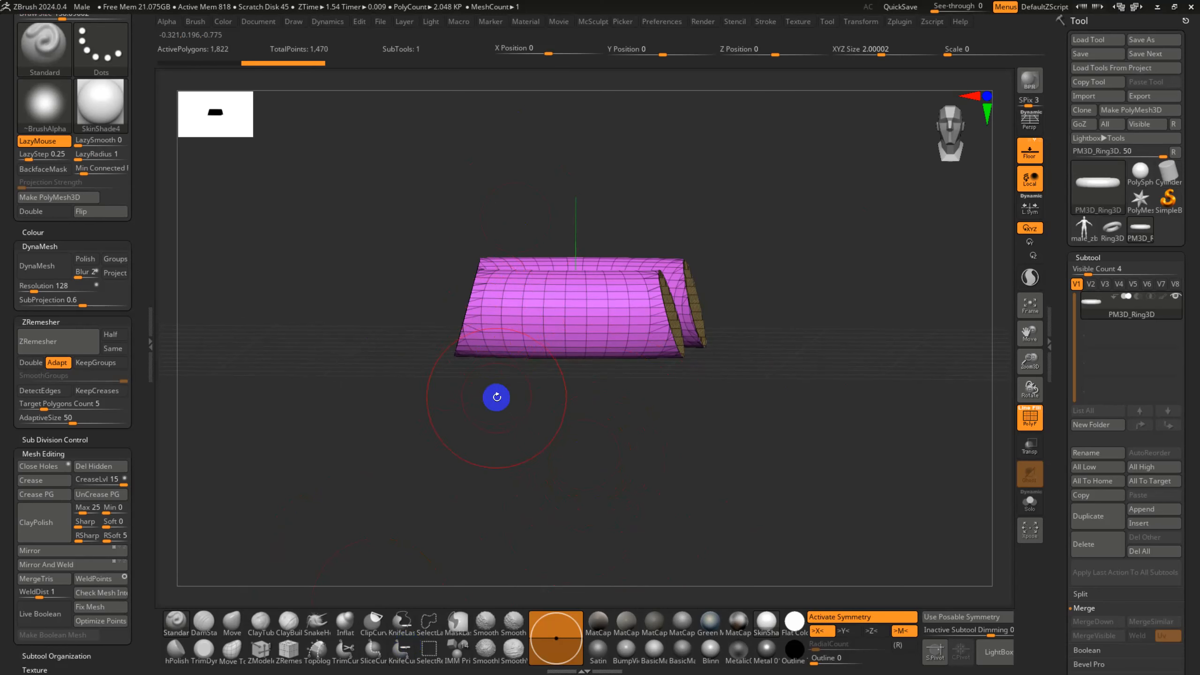
pyautogui.moveTo(582, 450)
pyautogui.mouseDown()
pyautogui.moveTo(607, 452)
pyautogui.moveTo(590, 447)
pyautogui.mouseUp()
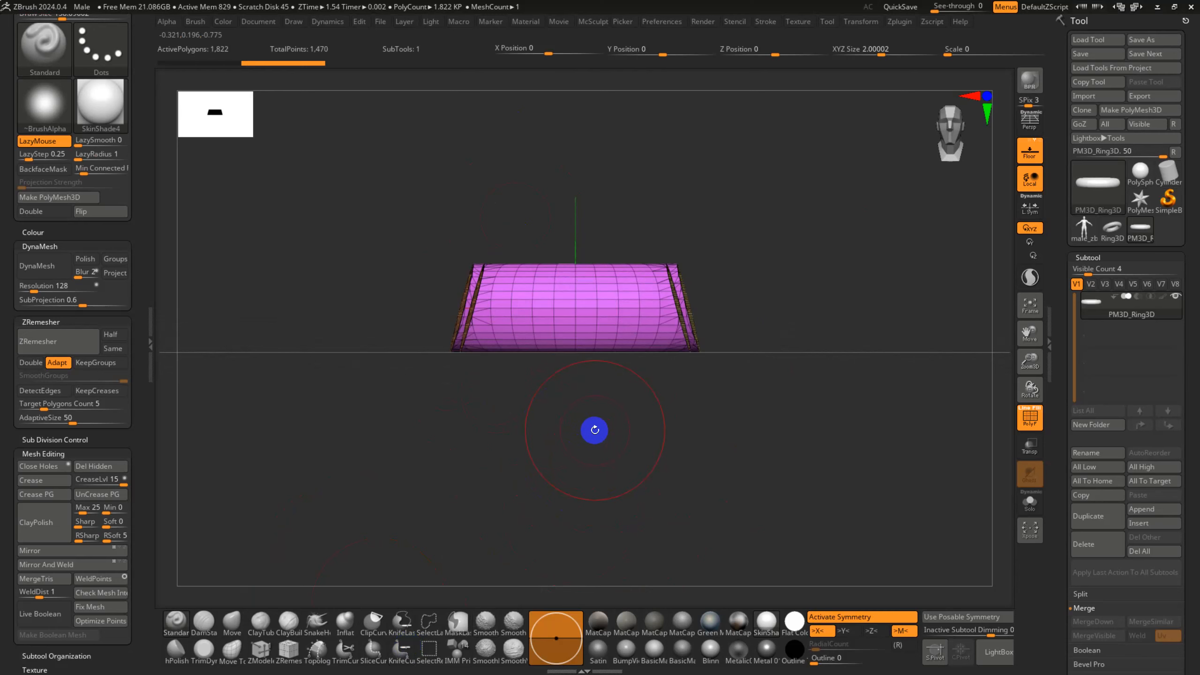
pyautogui.hotkey('ctrl', 'z')
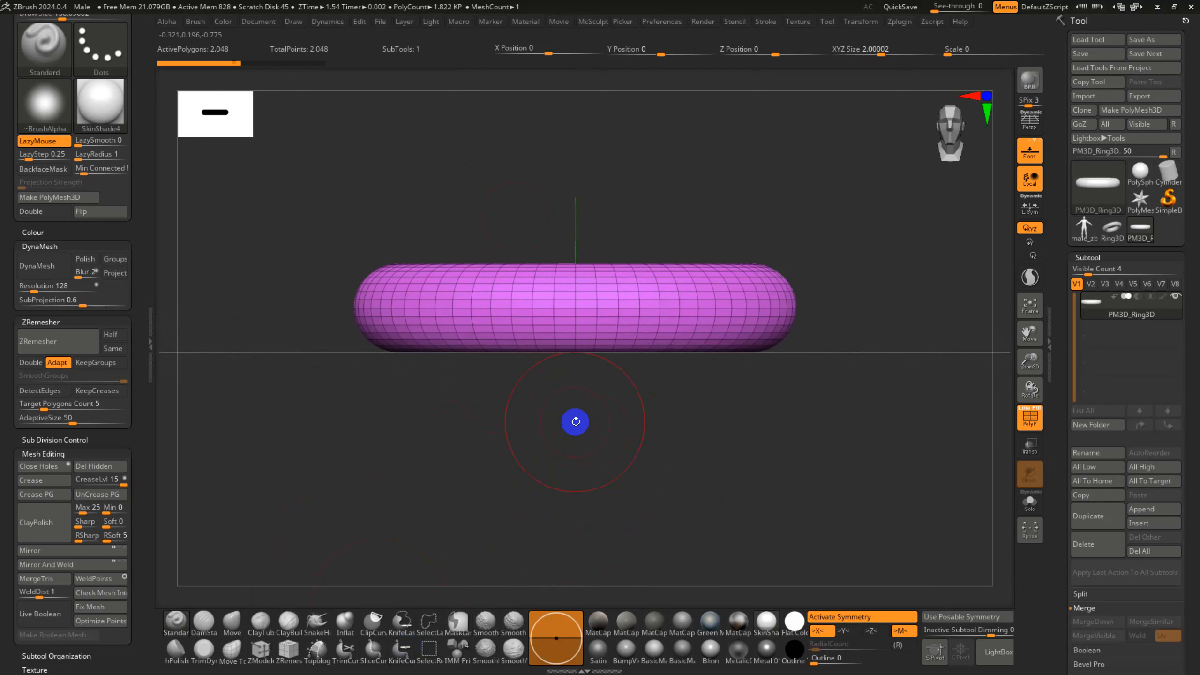
pyautogui.keyDown('ctrl'); pyautogui.keyDown('shift'); pyautogui.moveTo(495, 415); pyautogui.dragTo(496, 123); pyautogui.keyUp('shift'); pyautogui.keyUp('ctrl')
pyautogui.hotkey('ctrl', 'z')
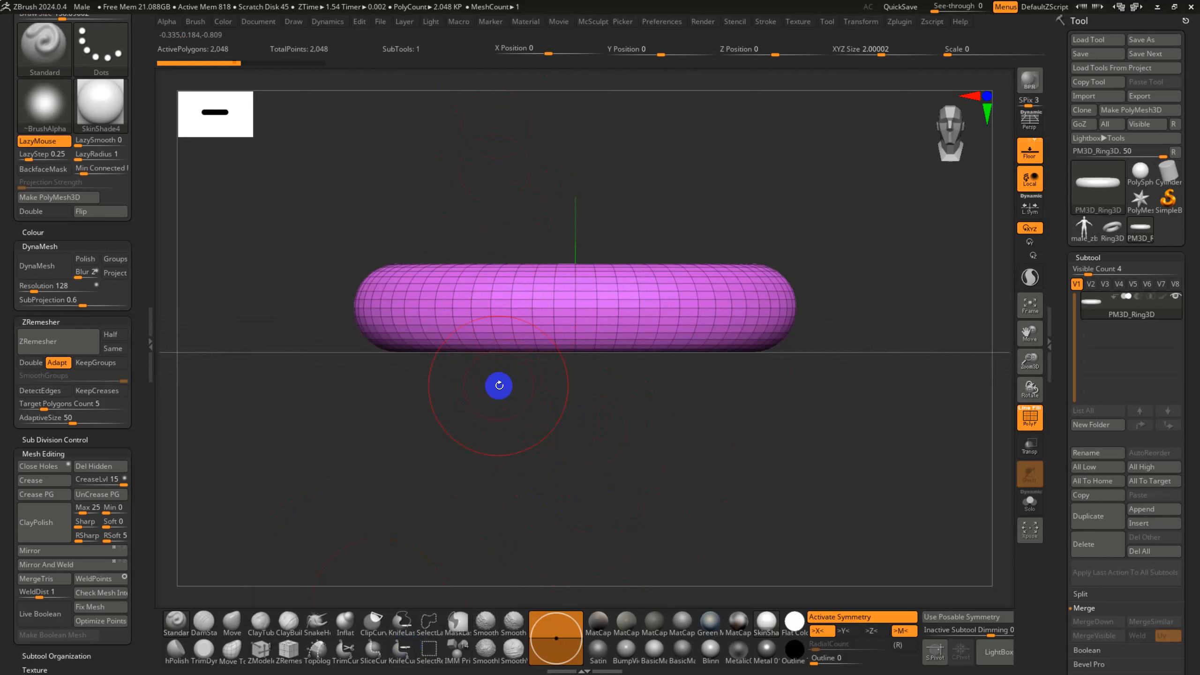
# - Reduce the draw size and test KnifeCurve cuts, including one leaving only a thin slanted strip of the ring, undoing each
pyautogui.hotkey('ctrl', 'shift')
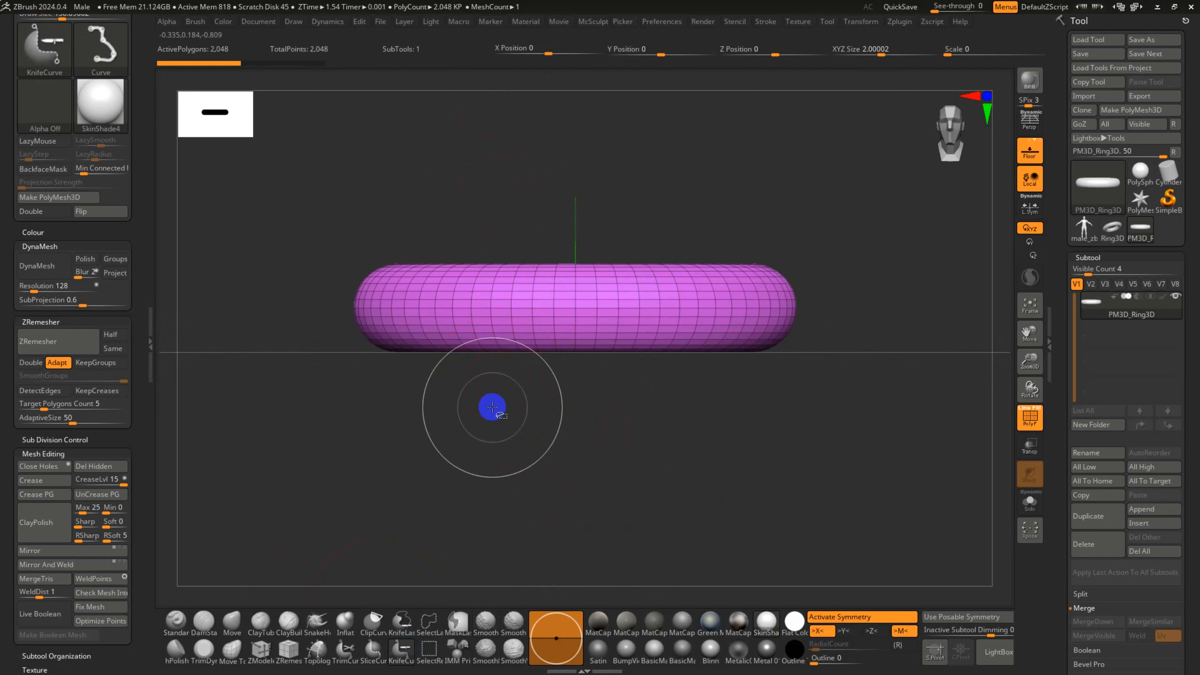
pyautogui.hotkey('ctrl', 'shift', 'space')
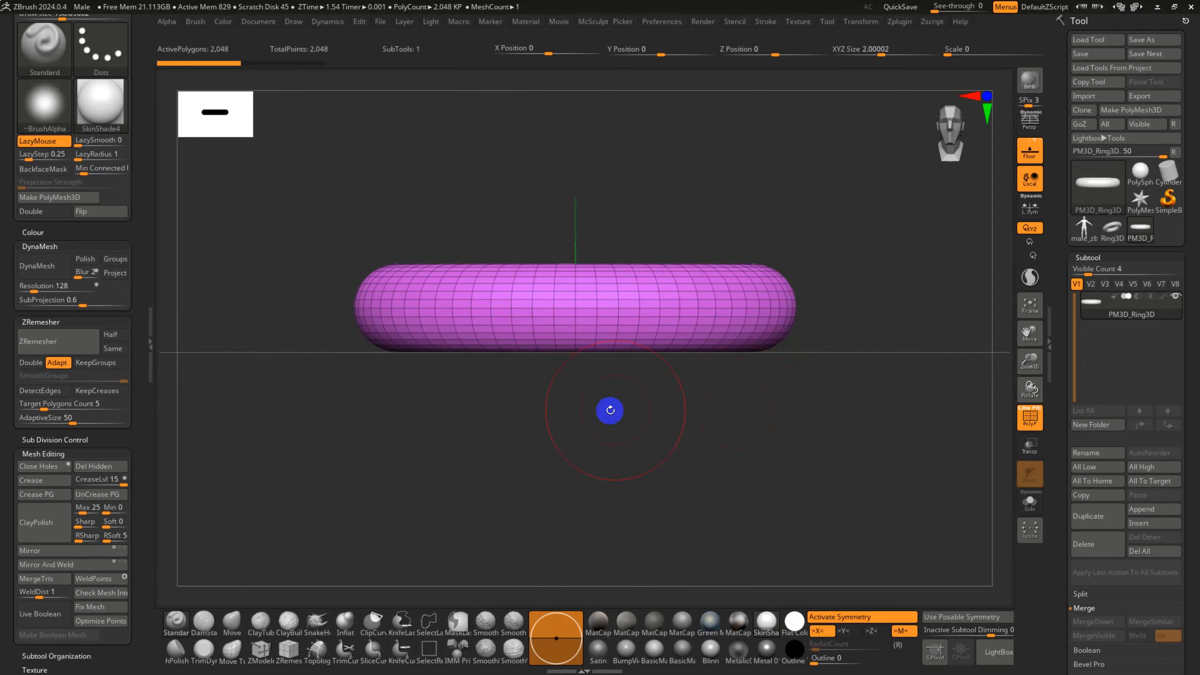
pyautogui.press('s')
pyautogui.moveTo(554, 393); pyautogui.dragTo(544, 389)
pyautogui.hotkey('ctrl', 'shift')
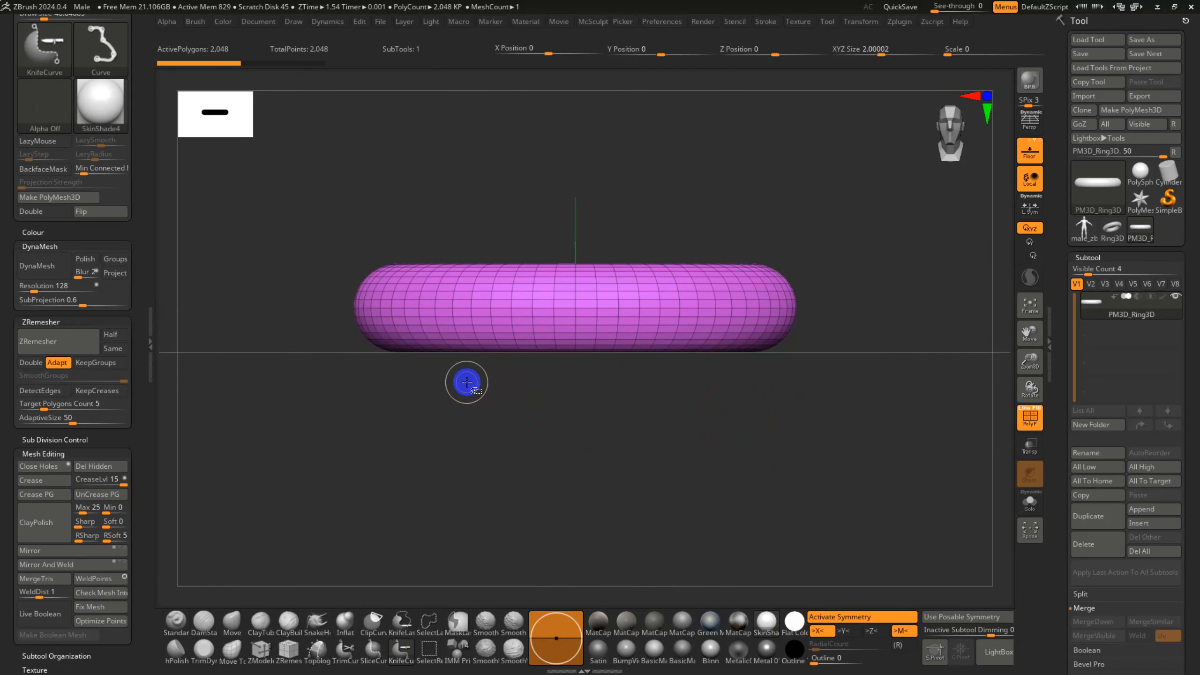
pyautogui.keyDown('ctrl'); pyautogui.keyDown('shift'); pyautogui.moveTo(483, 418); pyautogui.dragTo(427, 60); pyautogui.keyUp('shift'); pyautogui.keyUp('ctrl')
pyautogui.hotkey('ctrl', 'z')
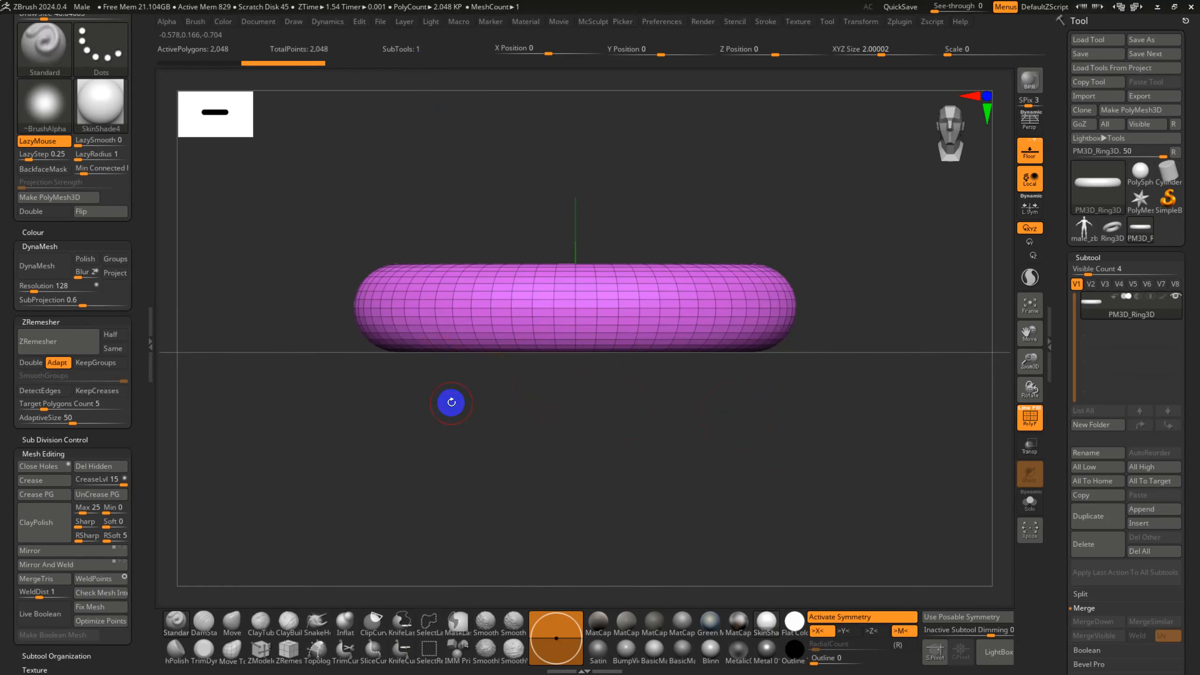
pyautogui.hotkey('ctrl', 'shift', 'space')
pyautogui.click(422, 382)
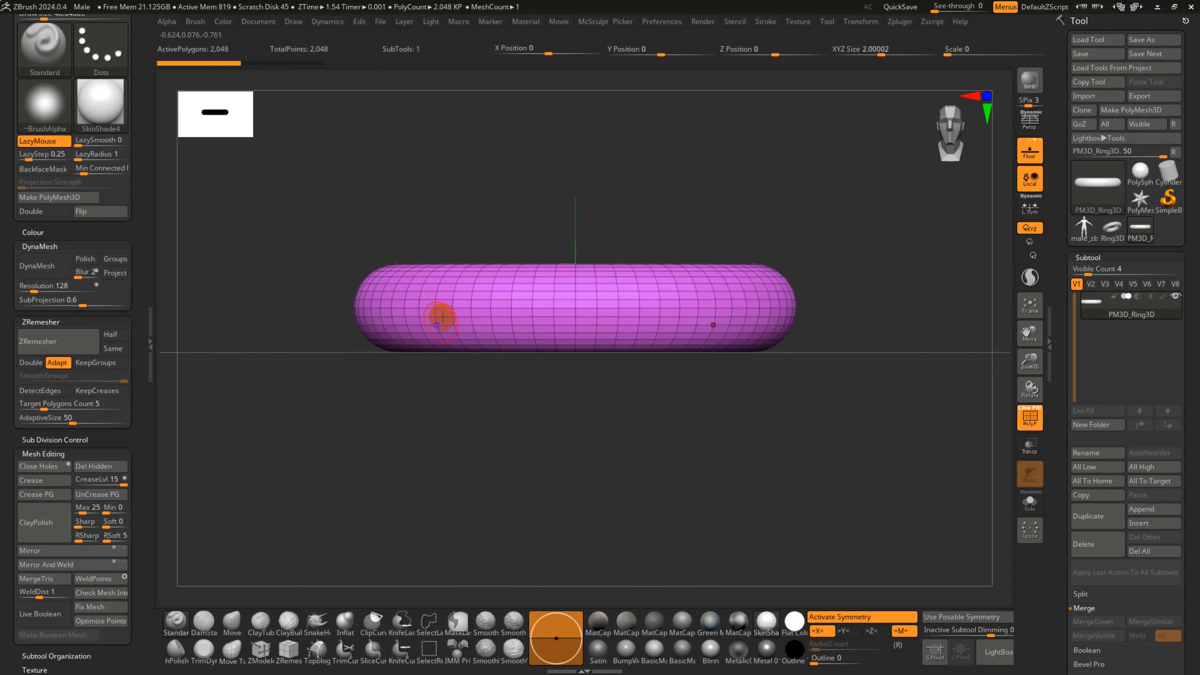
pyautogui.keyDown('ctrl'); pyautogui.keyDown('shift'); pyautogui.moveTo(461, 396); pyautogui.dragTo(425, 124); pyautogui.keyUp('shift'); pyautogui.keyUp('ctrl')
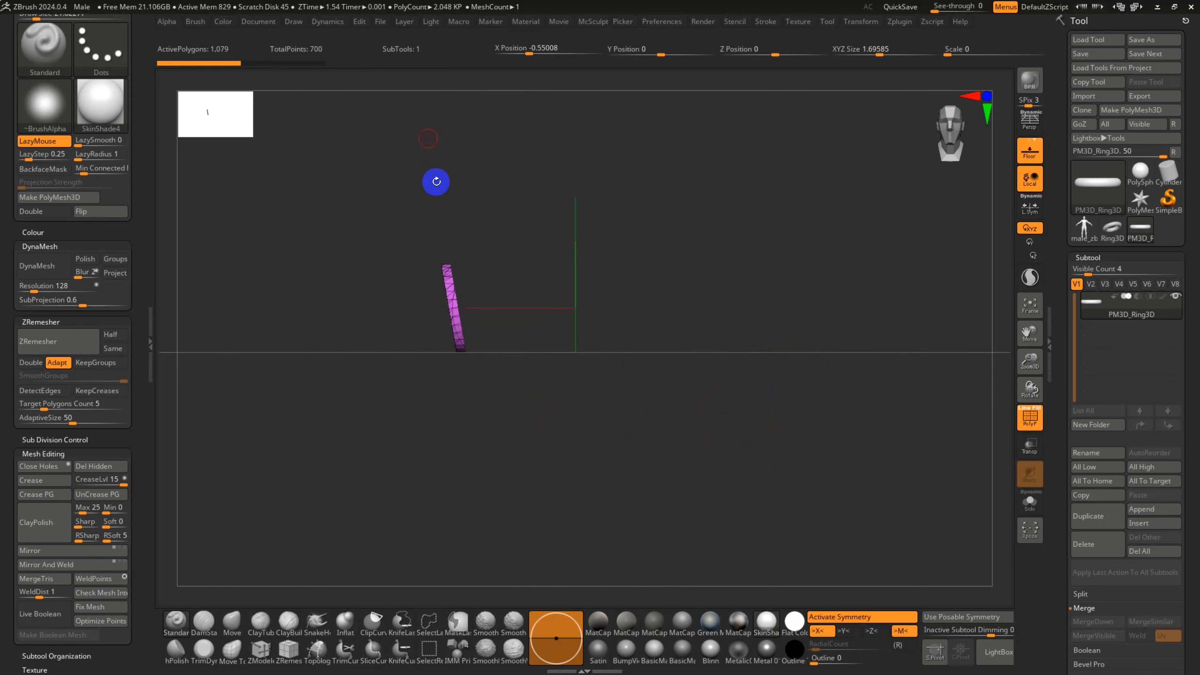
pyautogui.hotkey('ctrl', 'z')
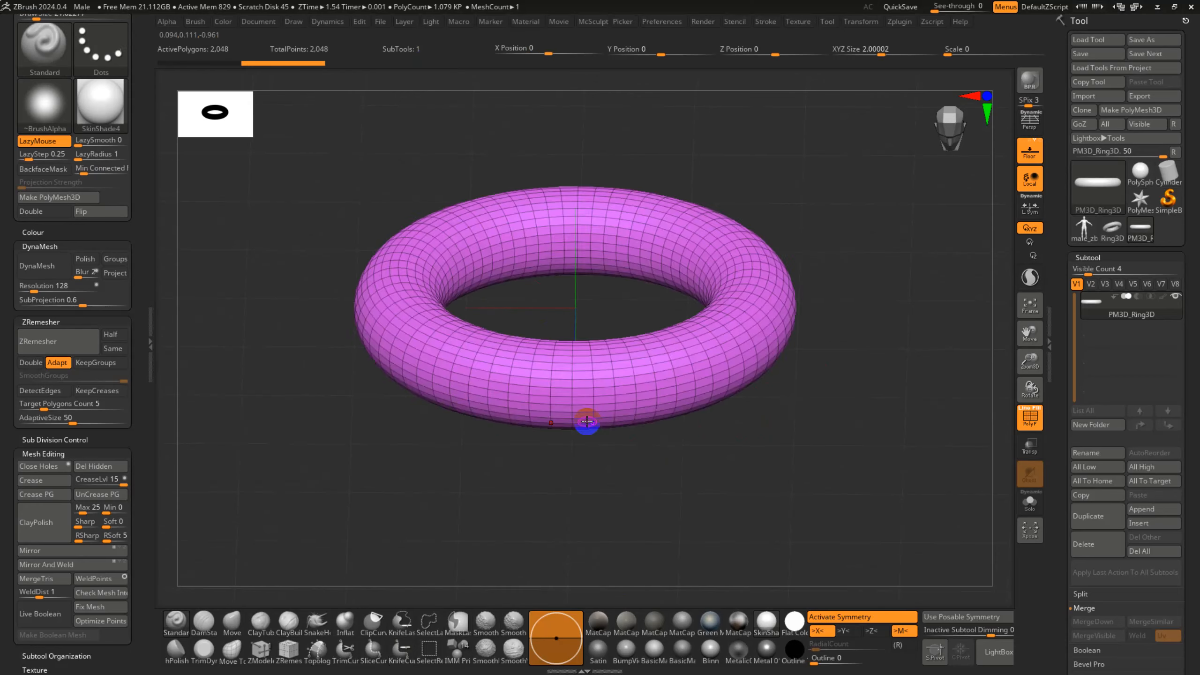
# - Hide the ring's polyframe in a straight front view, divide the mesh twice, and delete its lower subdivision levels
pyautogui.keyDown('shift'); pyautogui.moveTo(599, 305); pyautogui.dragTo(600, 263); pyautogui.keyUp('shift')
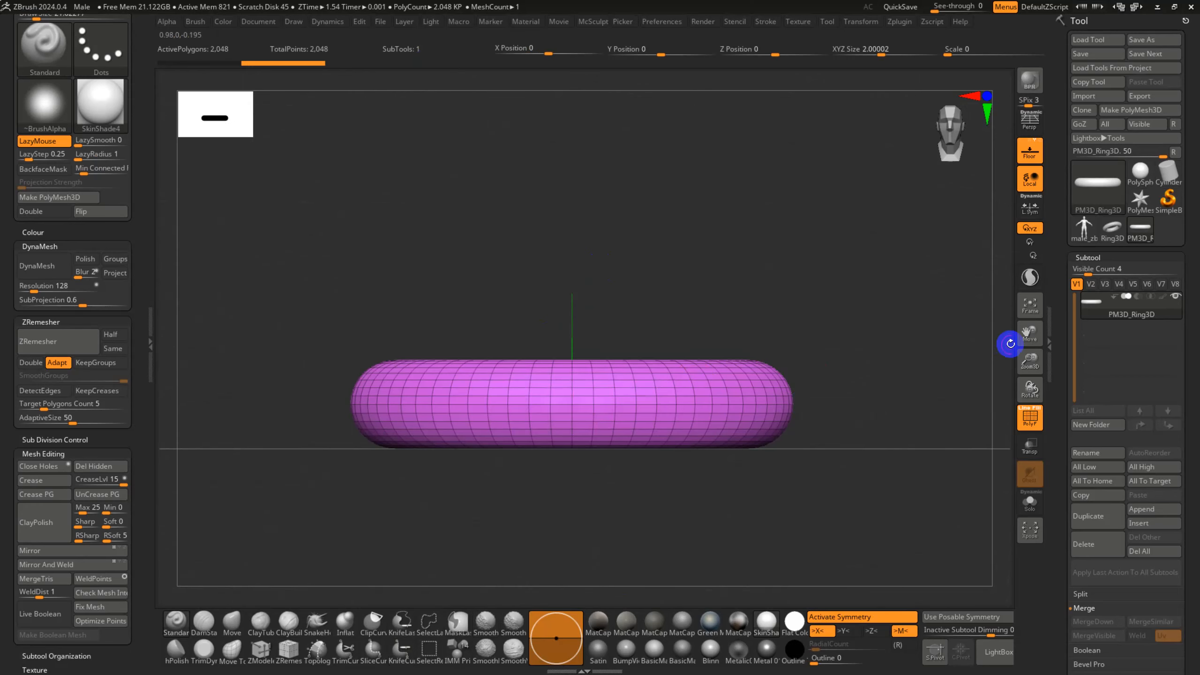
pyautogui.hotkey('shift', 'f')
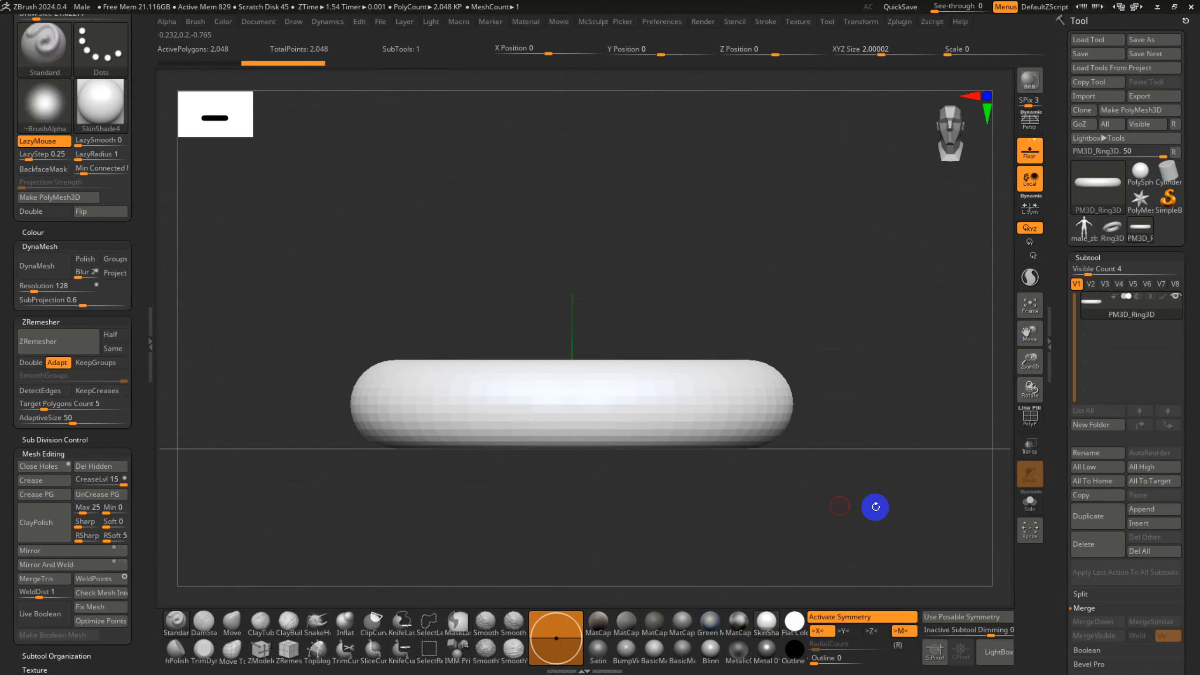
pyautogui.hotkey('ctrl', 'd')
pyautogui.hotkey('ctrl', 'd')
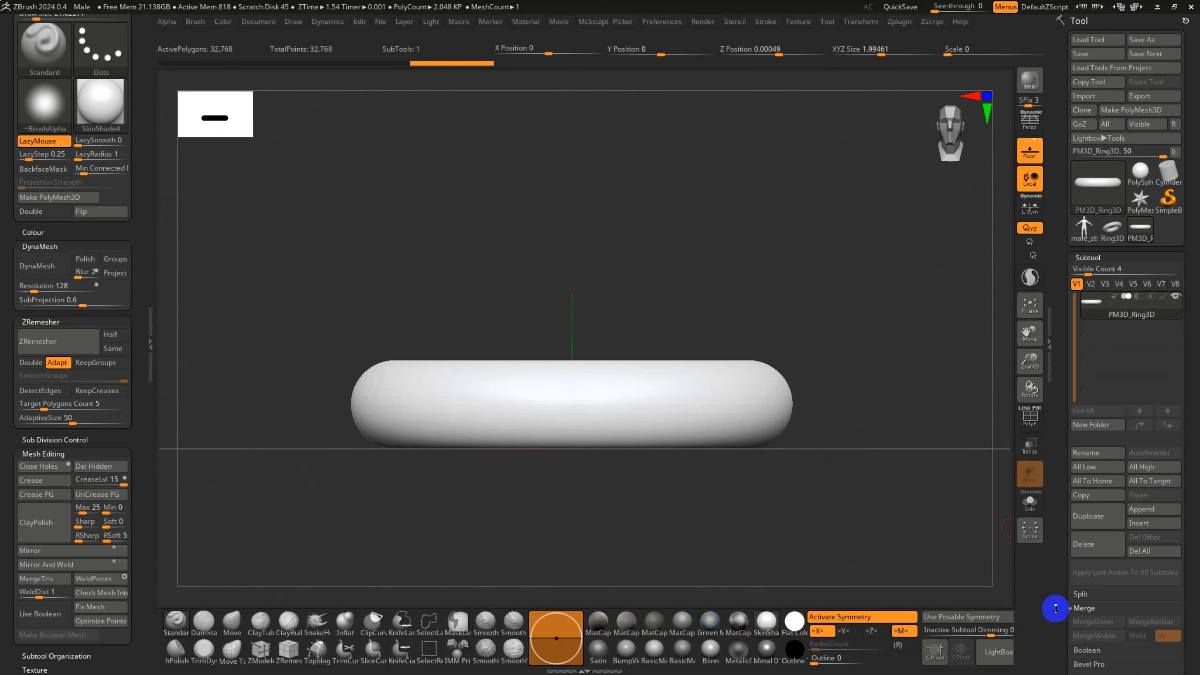
pyautogui.scroll(-6, 1056, 608)
pyautogui.click(1093, 497)
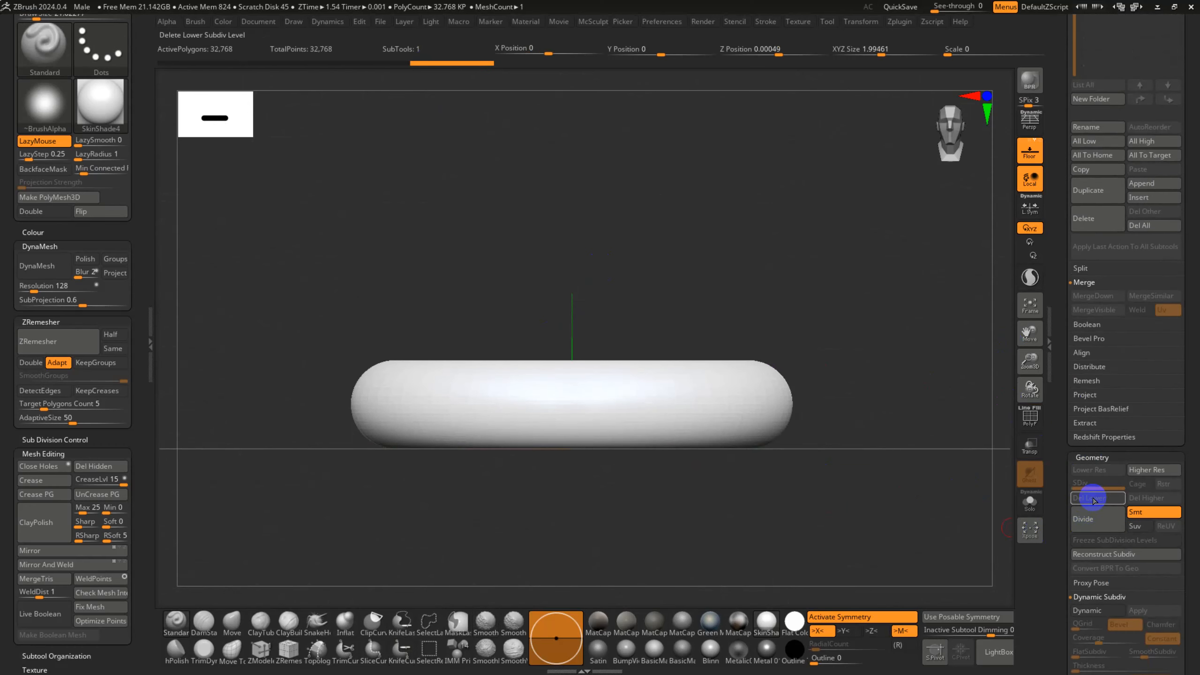
# - Duplicate the ring subtool and cut the copy down to a thin slanted strip with KnifeCurve
pyautogui.scroll(6, 1052, 406)
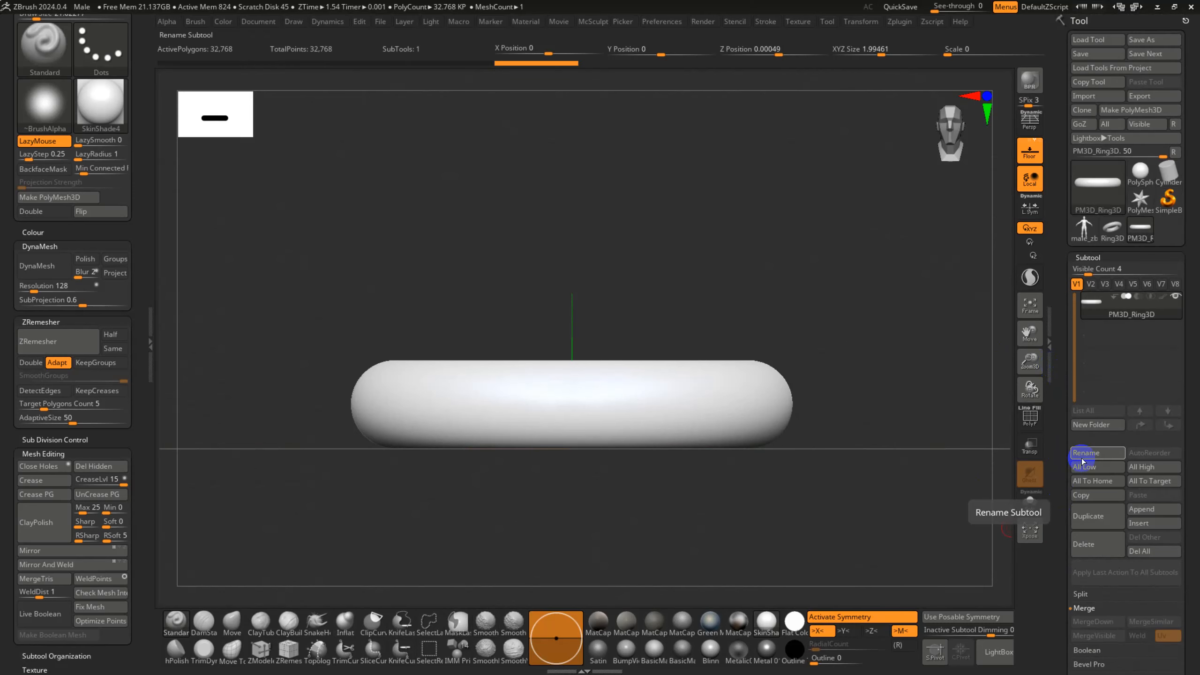
pyautogui.click(1091, 520)
pyautogui.moveTo(477, 524)
pyautogui.keyDown('ctrl'); pyautogui.keyDown('shift'); pyautogui.mouseDown()
pyautogui.moveTo(461, 343)
pyautogui.moveTo(428, 263)
pyautogui.mouseUp(); pyautogui.keyUp('shift'); pyautogui.keyUp('ctrl')
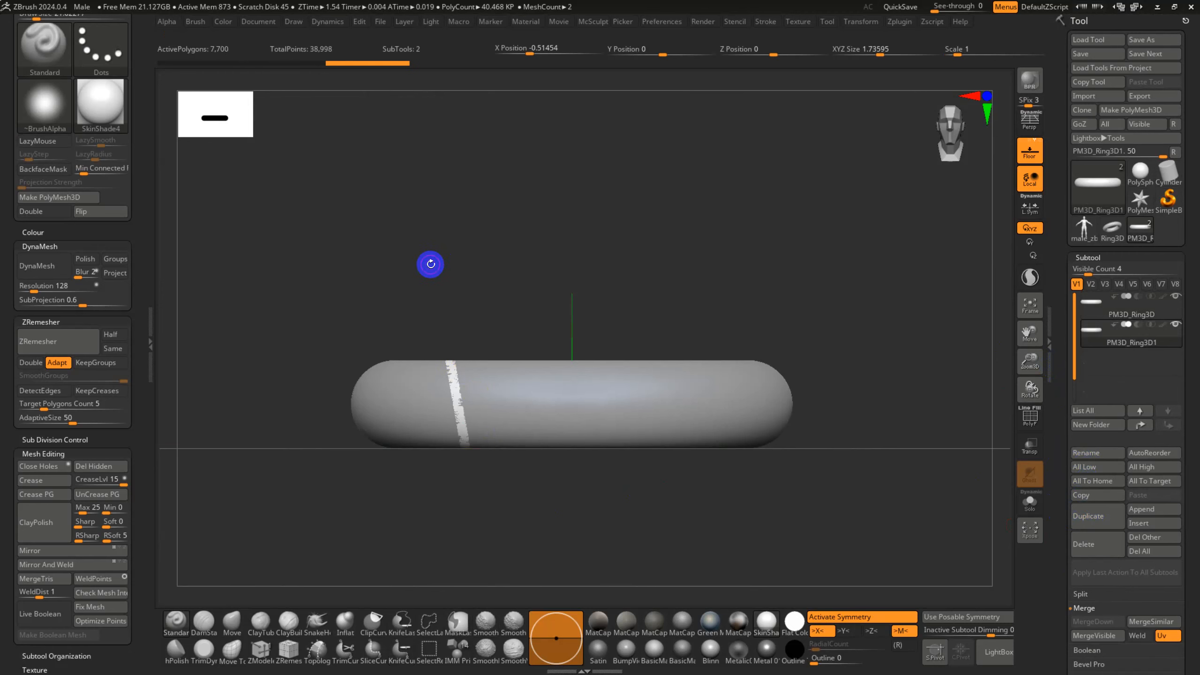
# - Isolate the strip with its polyframe shown and ZRemesh it symmetrically with KeepGroups and DetectEdges enabled
pyautogui.click(1029, 502)
pyautogui.moveTo(759, 491); pyautogui.dragTo(702, 475)
pyautogui.hotkey('shift', 'f')
pyautogui.click(97, 361)
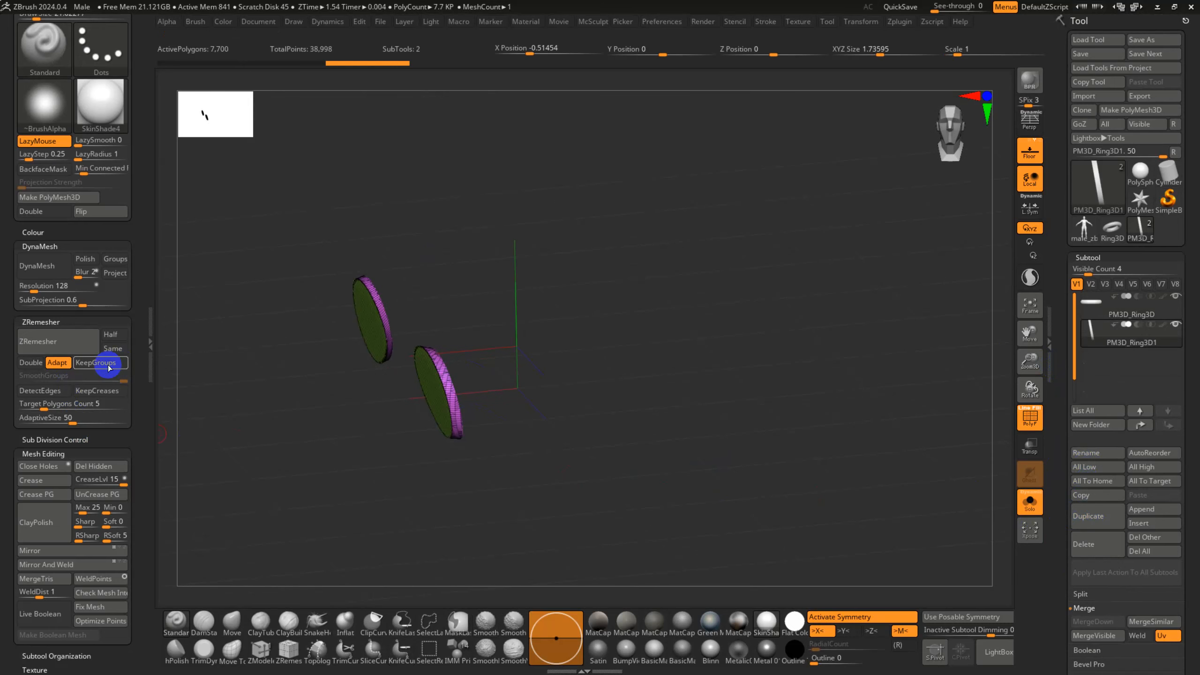
pyautogui.click(48, 390)
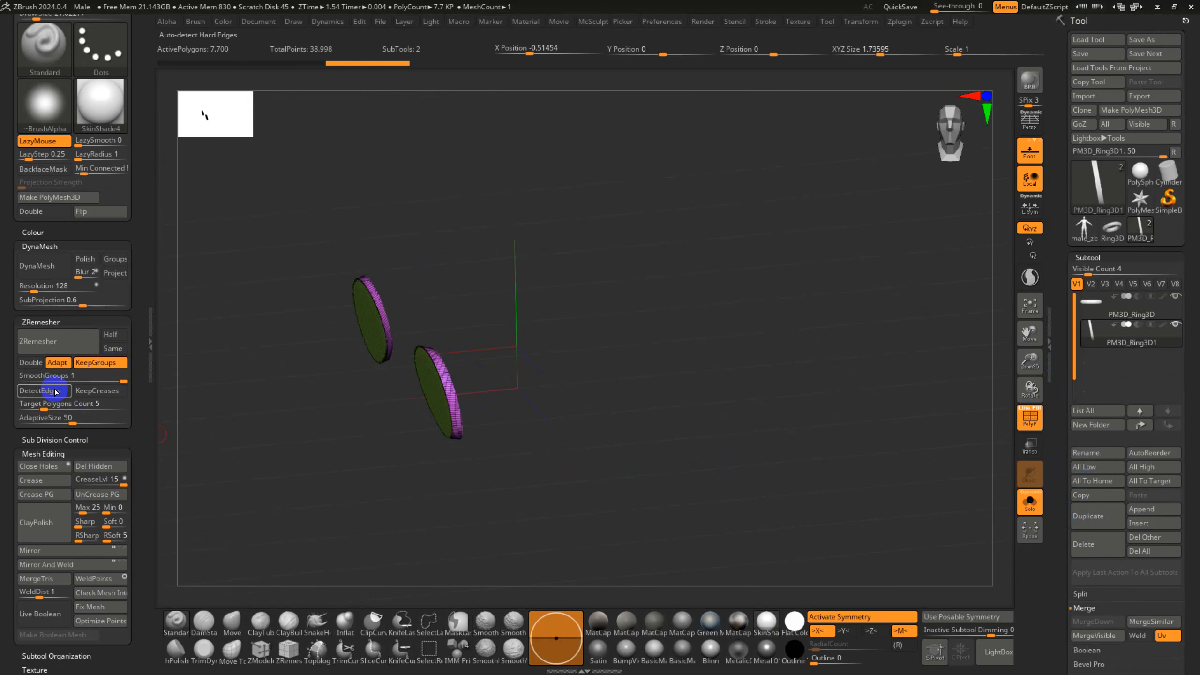
pyautogui.click(77, 349)
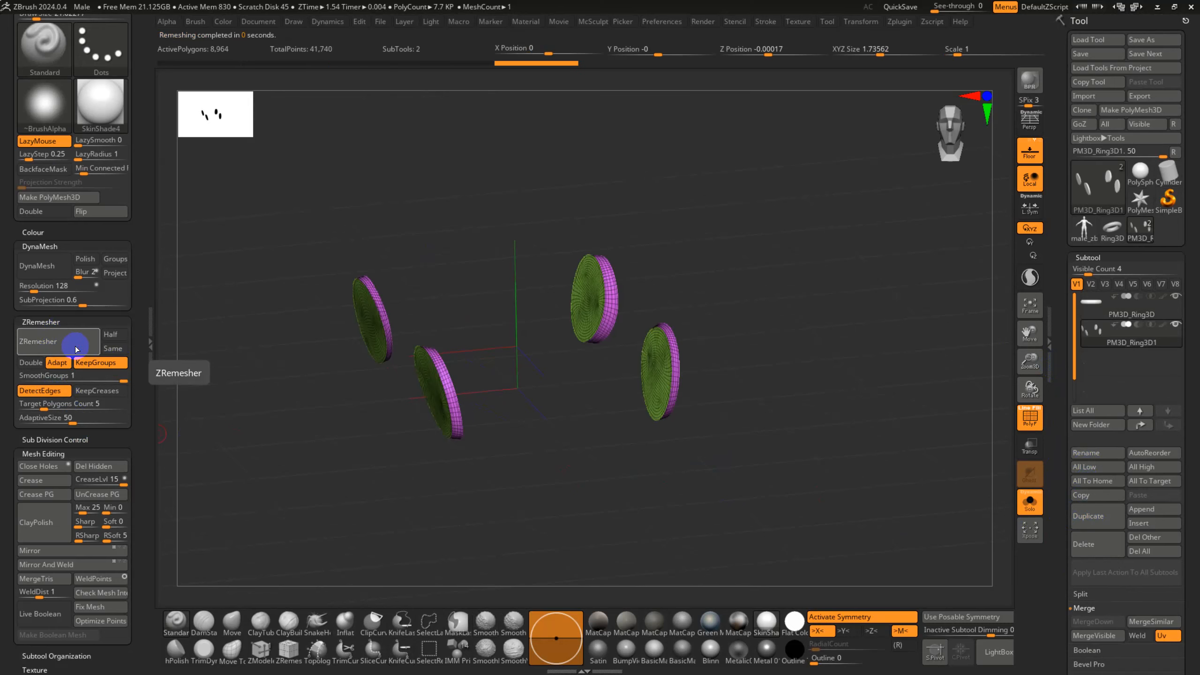
# - Hide the polyframe, show the full ring again, and inflate the remeshed strips into raised bands around it
pyautogui.keyDown('shift'); pyautogui.moveTo(667, 459); pyautogui.dragTo(718, 458); pyautogui.keyUp('shift')
pyautogui.hotkey('shift', 'f')
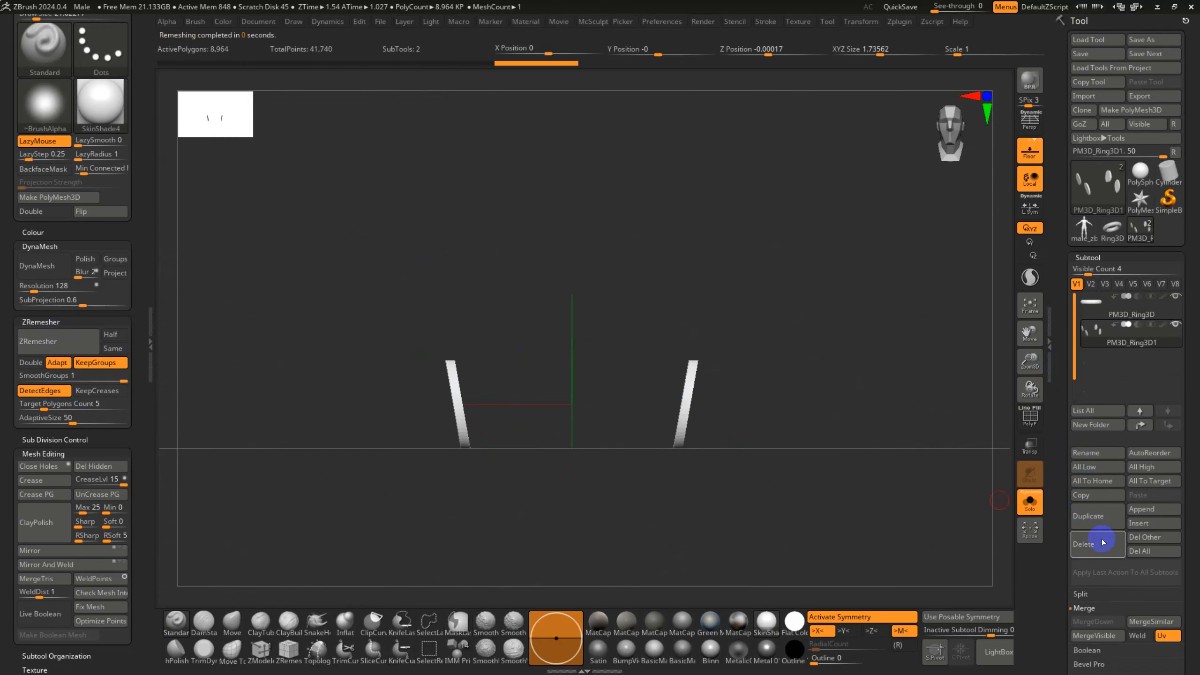
pyautogui.click(1029, 503)
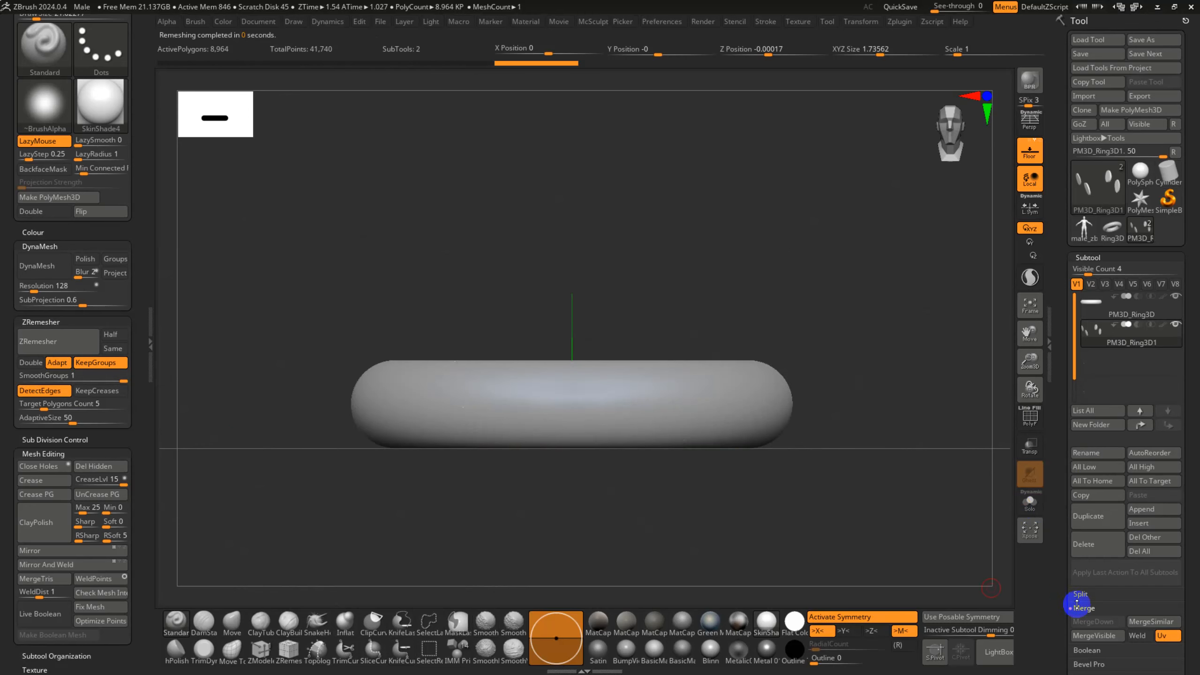
pyautogui.moveTo(1063, 570); pyautogui.dragTo(1090, 370)
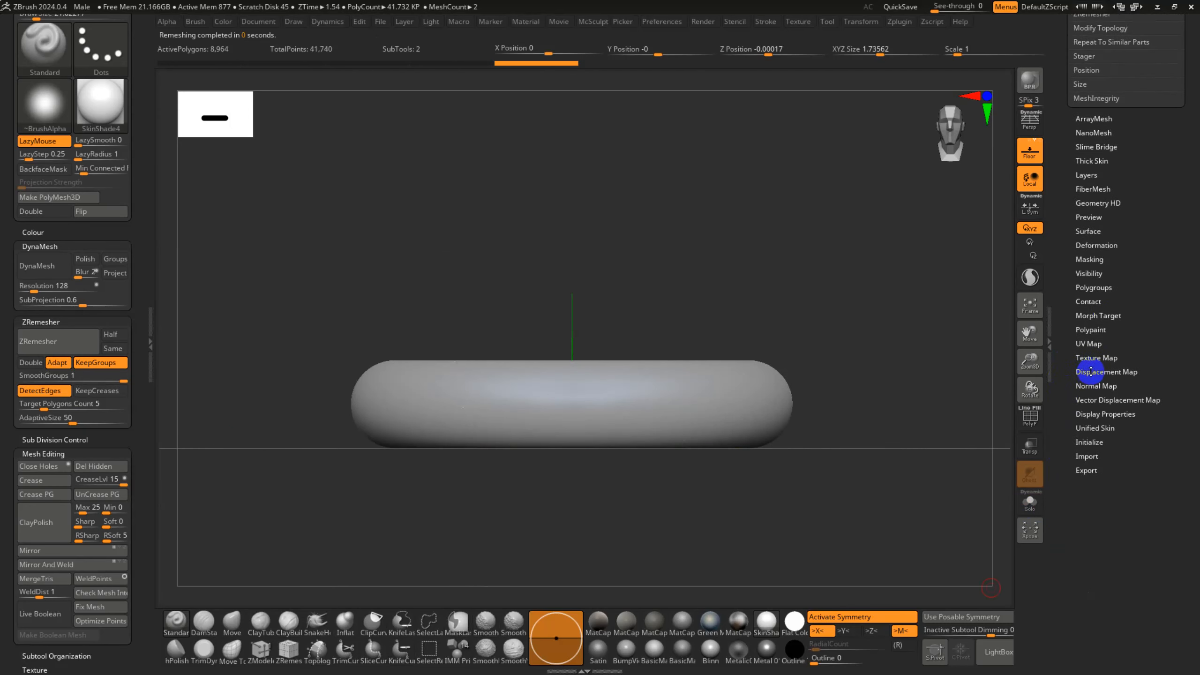
pyautogui.click(1098, 245)
pyautogui.moveTo(1120, 549); pyautogui.dragTo(1138, 555)
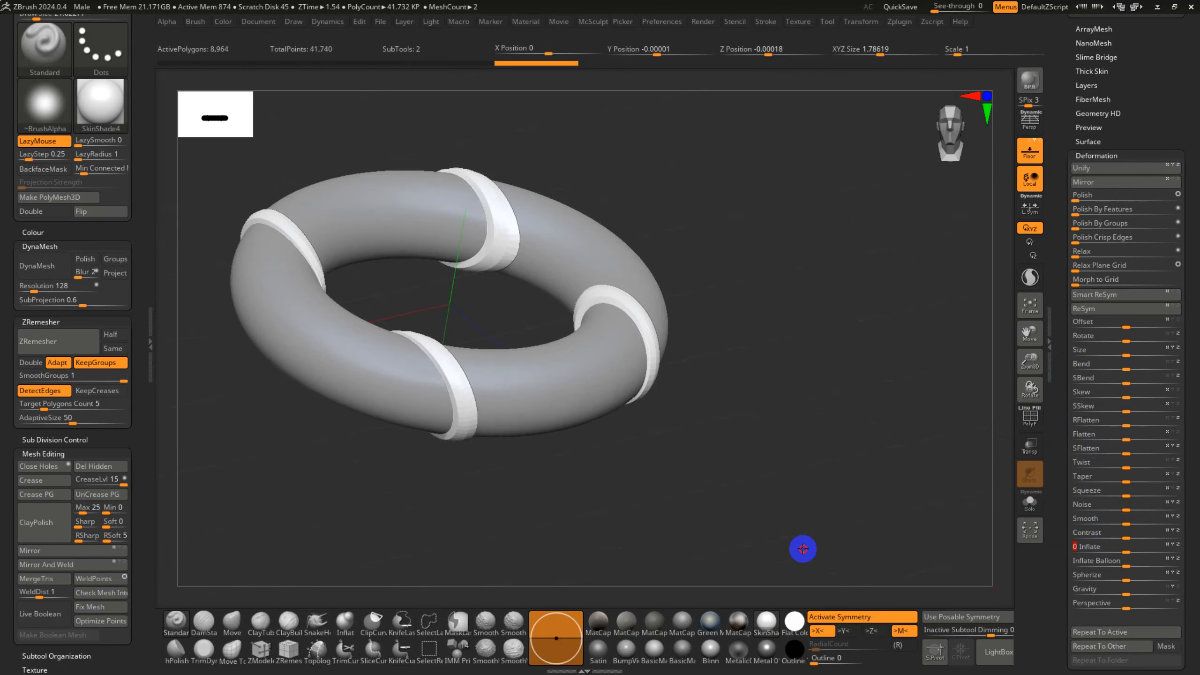
# - Make the full ring the active subtool and duplicate it
pyautogui.moveTo(364, 170); pyautogui.dragTo(361, 157, button='right')
pyautogui.moveTo(657, 235); pyautogui.dragTo(474, 194, button='right')
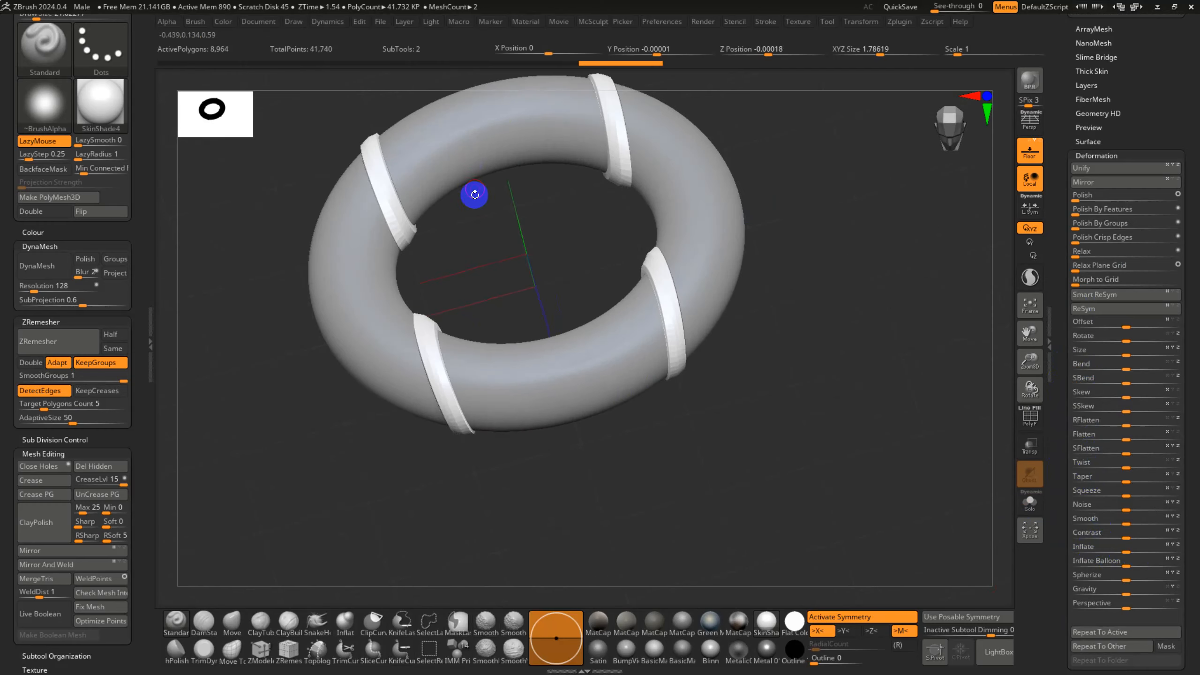
pyautogui.moveTo(522, 251)
pyautogui.keyDown('ctrl'); pyautogui.mouseDown(button='right')
pyautogui.moveTo(520, 263)
pyautogui.moveTo(512, 239)
pyautogui.mouseUp(button='right'); pyautogui.keyUp('ctrl')
pyautogui.keyDown('alt'); pyautogui.click(459, 126); pyautogui.keyUp('alt')
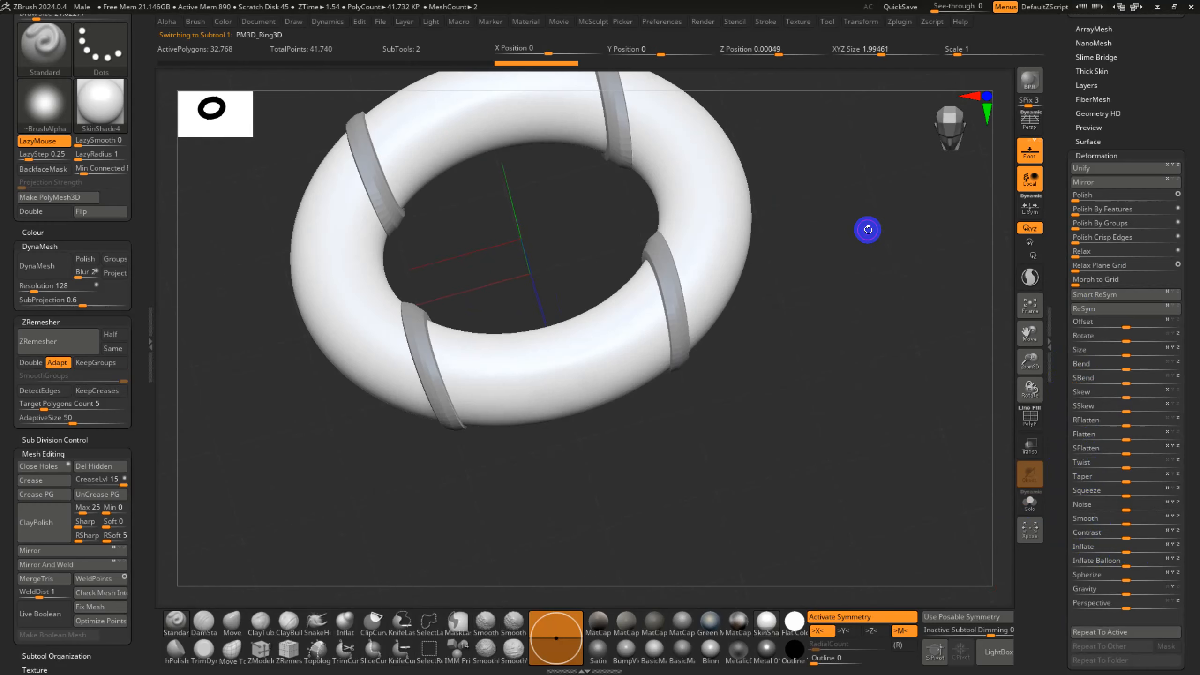
pyautogui.moveTo(1043, 131); pyautogui.dragTo(1057, 300)
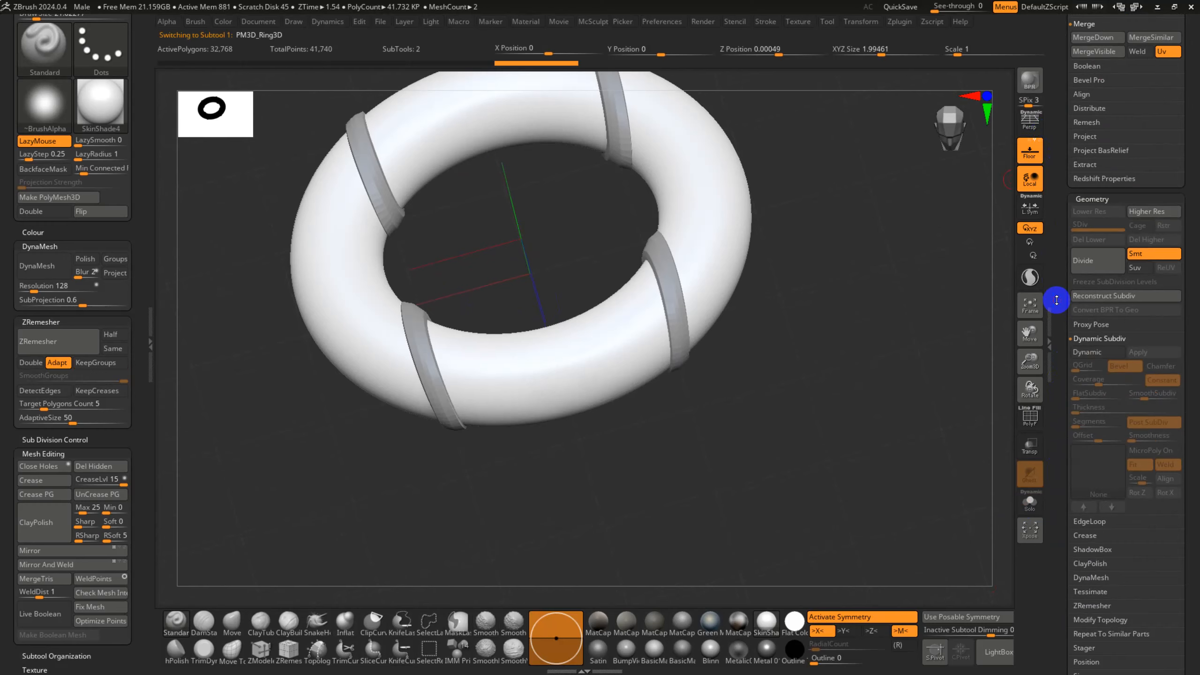
pyautogui.moveTo(1056, 182); pyautogui.dragTo(1061, 340)
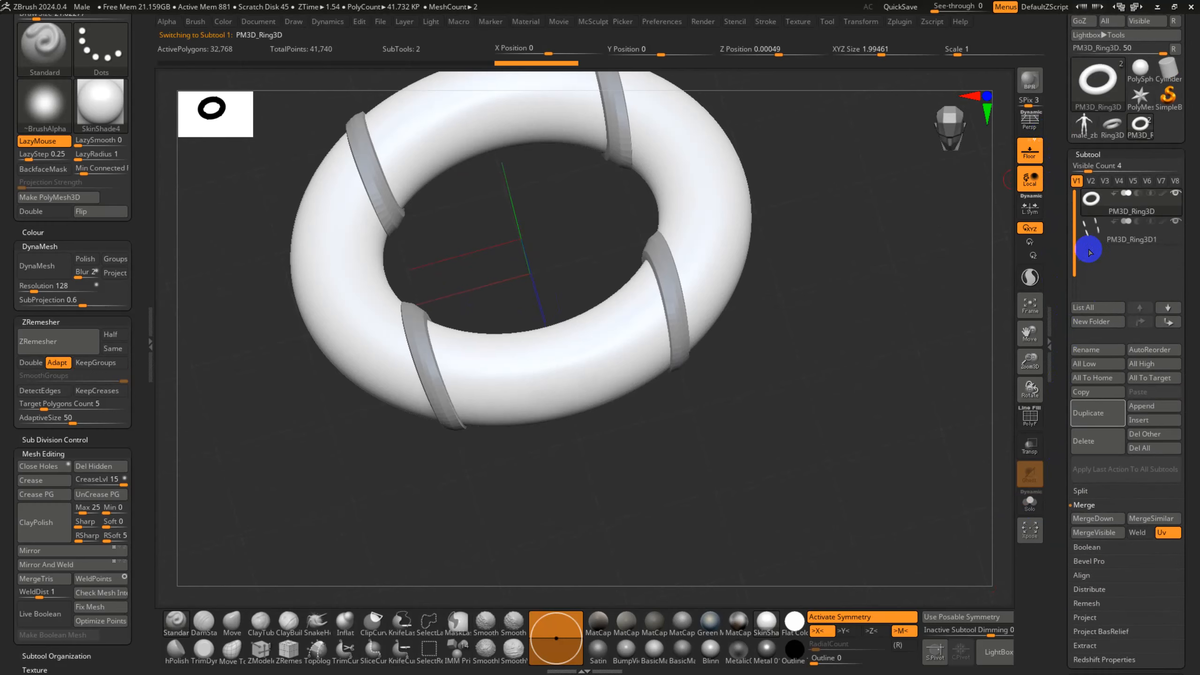
pyautogui.click(1109, 409)
# - Isolate the ring copy in a straight front view and cut it along a stepped line with symmetrical KnifeCurve, showing the polyframe
pyautogui.moveTo(701, 466)
pyautogui.keyDown('shift'); pyautogui.mouseDown()
pyautogui.moveTo(677, 445)
pyautogui.moveTo(773, 433)
pyautogui.mouseUp(); pyautogui.keyUp('shift')
pyautogui.hotkey('ctrl', 'shift')
pyautogui.keyDown('ctrl'); pyautogui.keyDown('shift'); pyautogui.click(583, 281); pyautogui.keyUp('shift'); pyautogui.keyUp('ctrl')
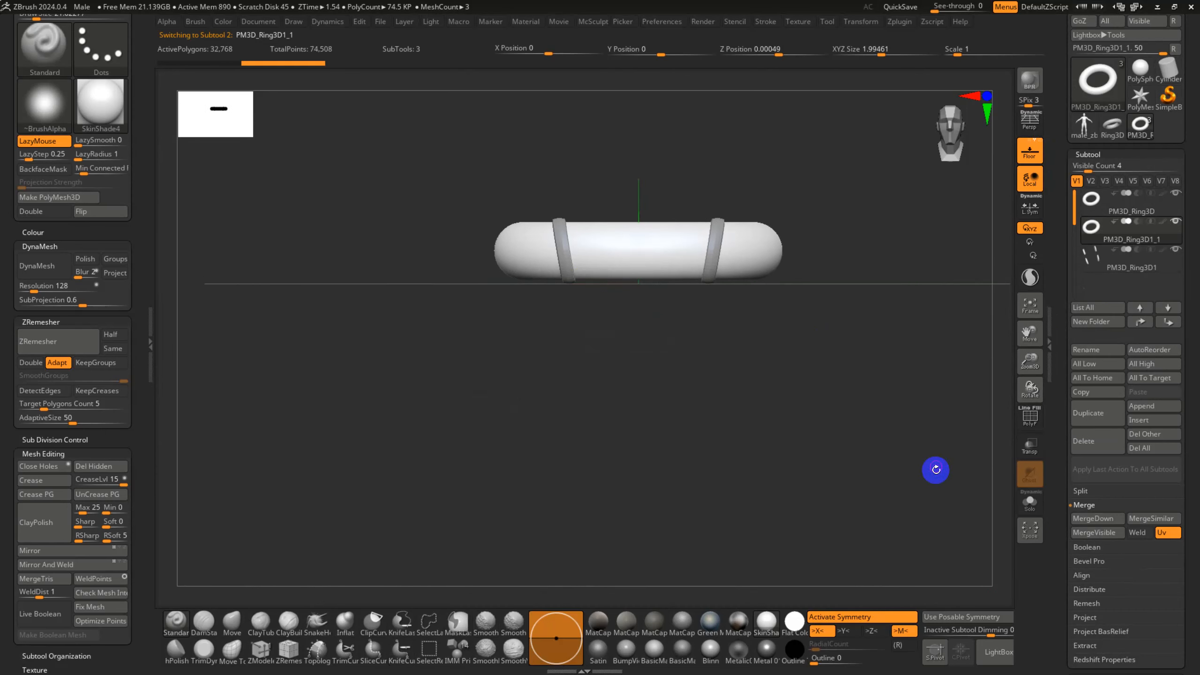
pyautogui.click(1029, 510)
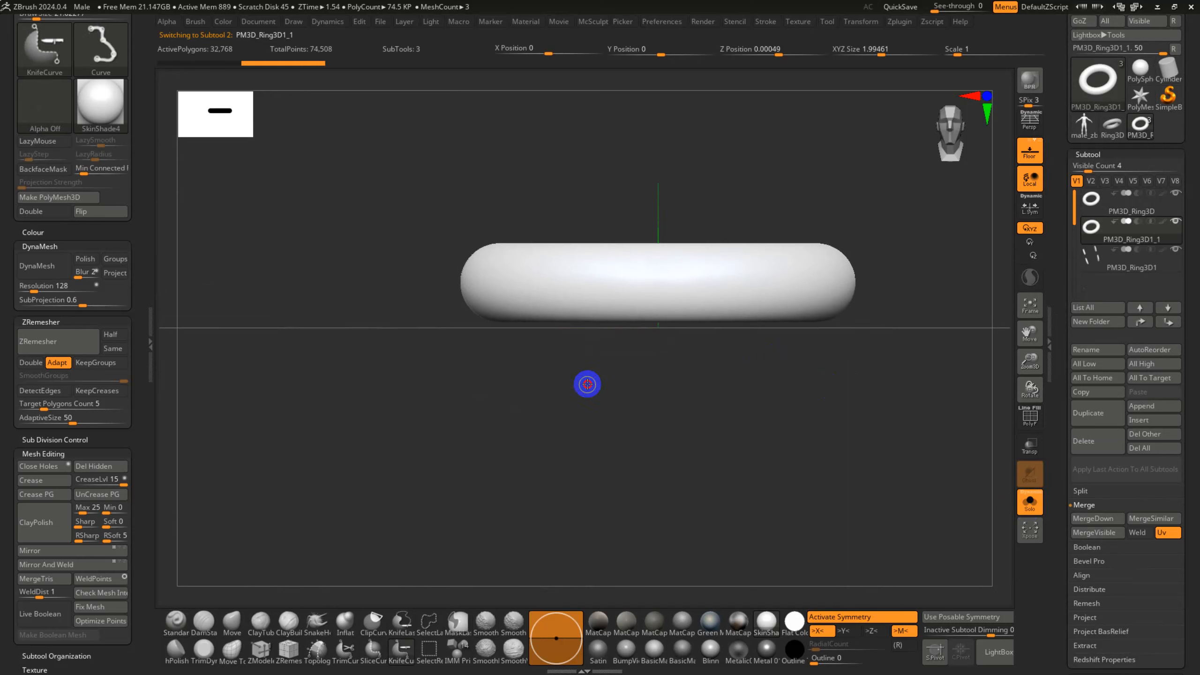
pyautogui.moveTo(587, 384)
pyautogui.keyDown('ctrl'); pyautogui.keyDown('shift'); pyautogui.mouseDown()
pyautogui.moveTo(584, 296)
pyautogui.moveTo(497, 212)
pyautogui.mouseUp(); pyautogui.keyUp('shift'); pyautogui.keyUp('ctrl')
pyautogui.hotkey('shift', 'f')
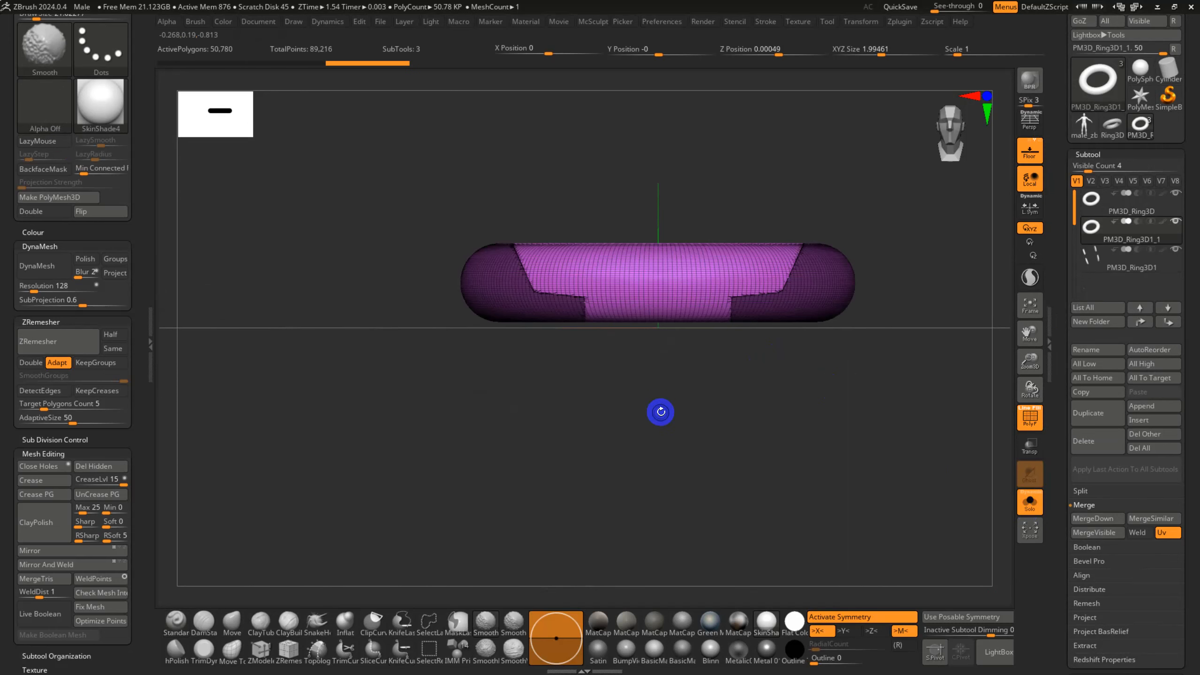
pyautogui.hotkey('shift', 'f')
pyautogui.hotkey('shift', 'f')
# - Scale the unmasked middle section of the cut ring copy slightly smaller with the transpose gizmo
pyautogui.press('w')
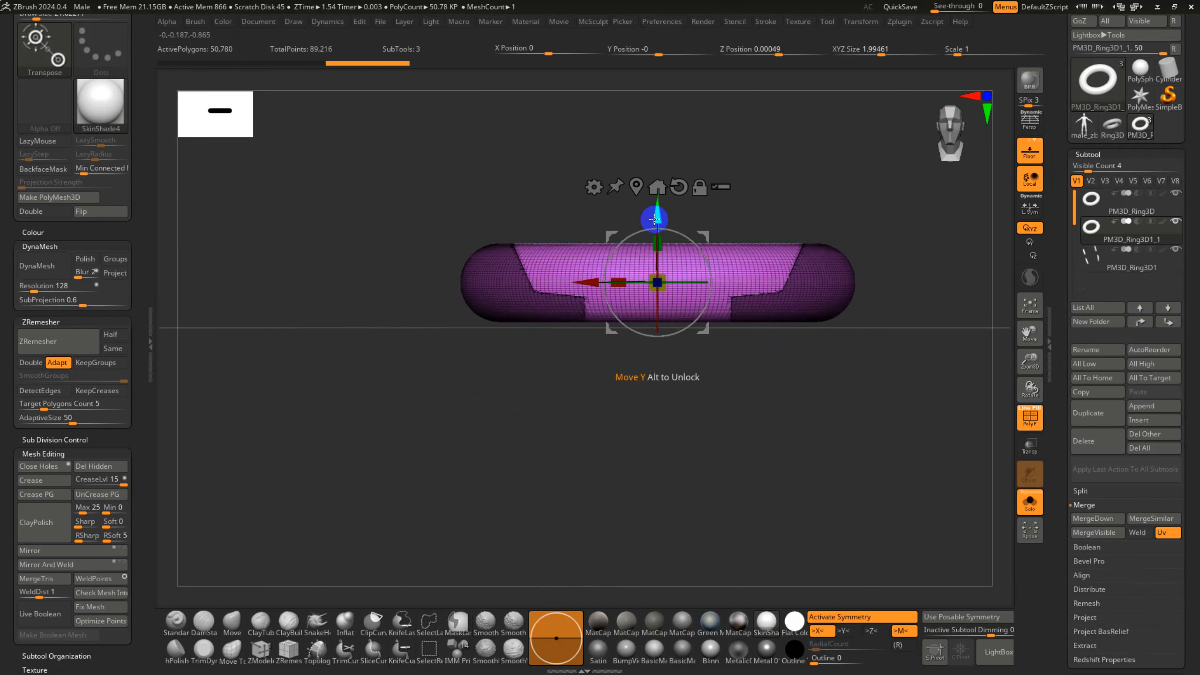
pyautogui.moveTo(655, 219); pyautogui.dragTo(657, 181)
pyautogui.moveTo(683, 413); pyautogui.dragTo(779, 464)
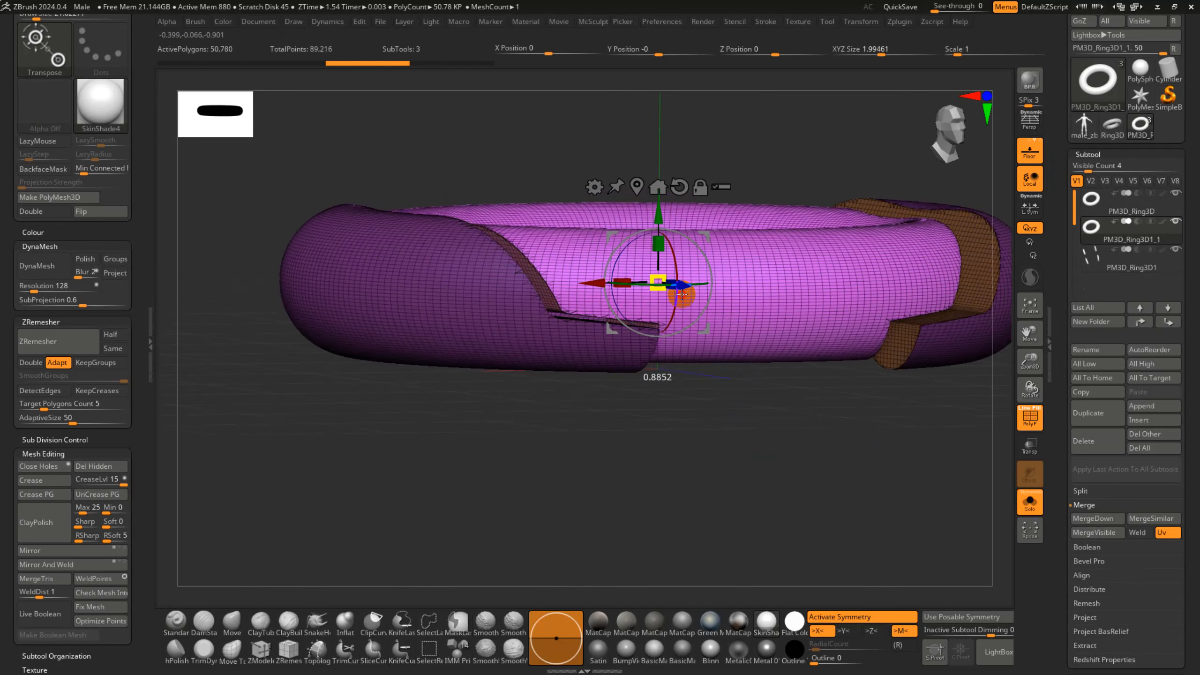
# - Hide the polyframe, show the bands again, and try stretching the middle ring section along Z
pyautogui.hotkey('shift', 'f')
pyautogui.moveTo(823, 467); pyautogui.dragTo(956, 346)
pyautogui.click(1029, 504)
pyautogui.moveTo(869, 429); pyautogui.dragTo(827, 420)
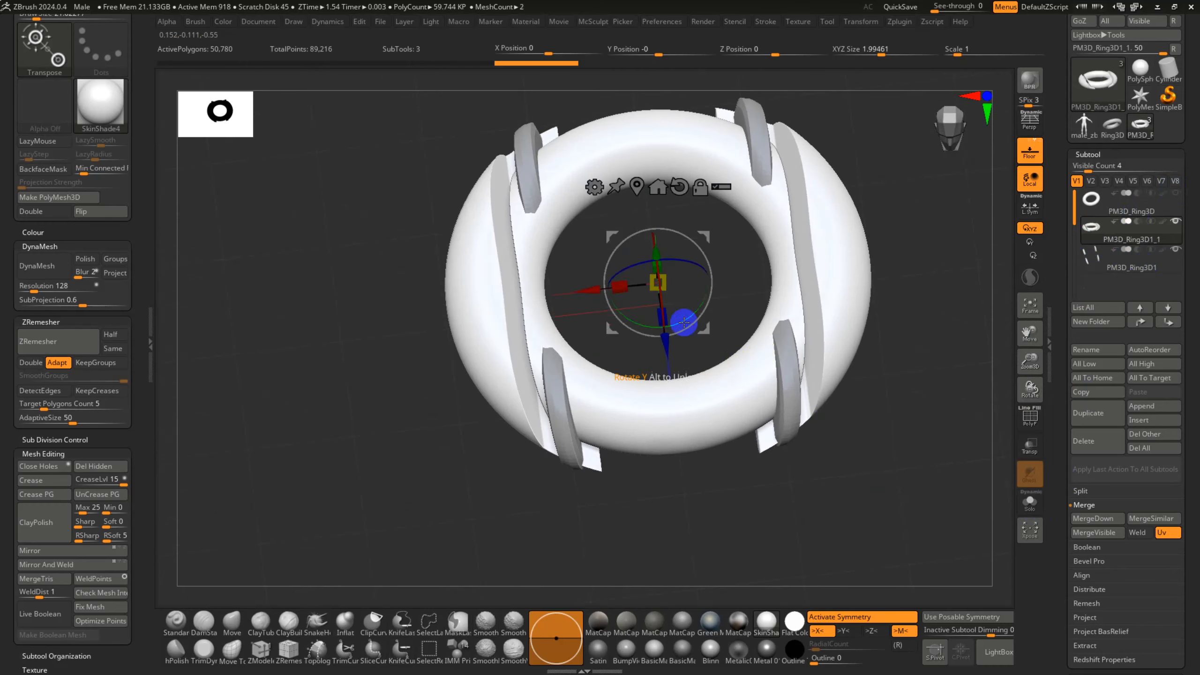
pyautogui.moveTo(662, 316); pyautogui.dragTo(667, 330)
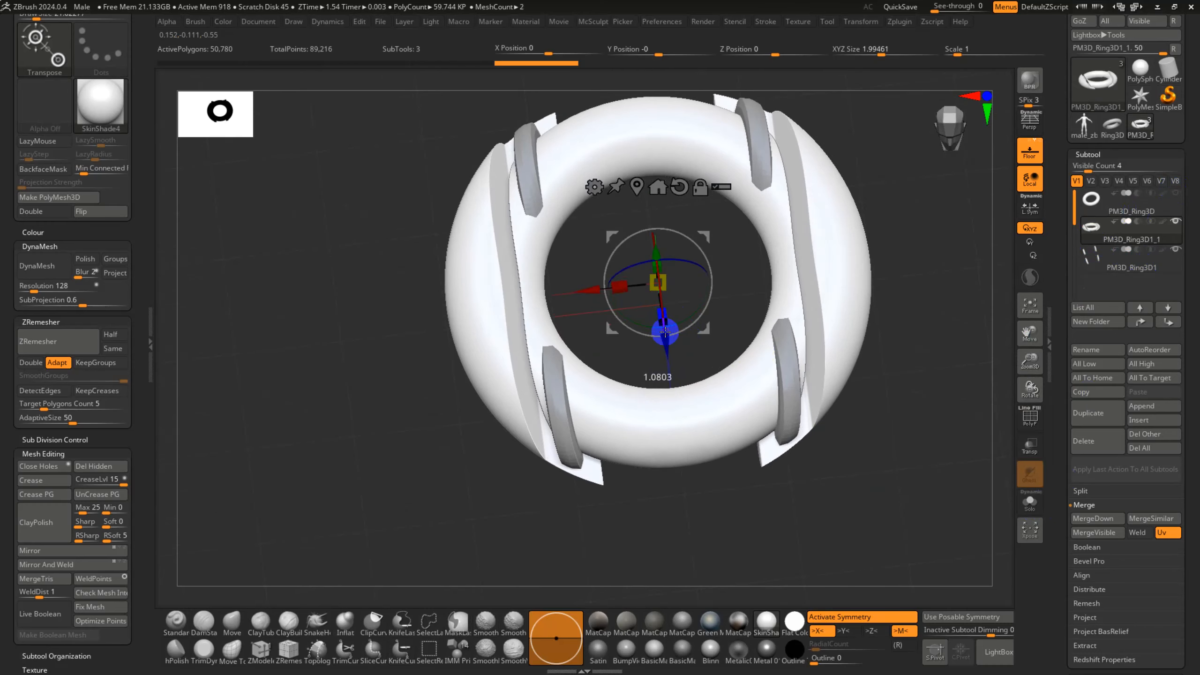
pyautogui.hotkey('ctrl', 'z')
# - Show the polyframe and split the cut ring copy into separate subtools with Split To Parts
pyautogui.hotkey('shift', 'f')
pyautogui.moveTo(773, 450); pyautogui.dragTo(951, 381)
pyautogui.click(1077, 490)
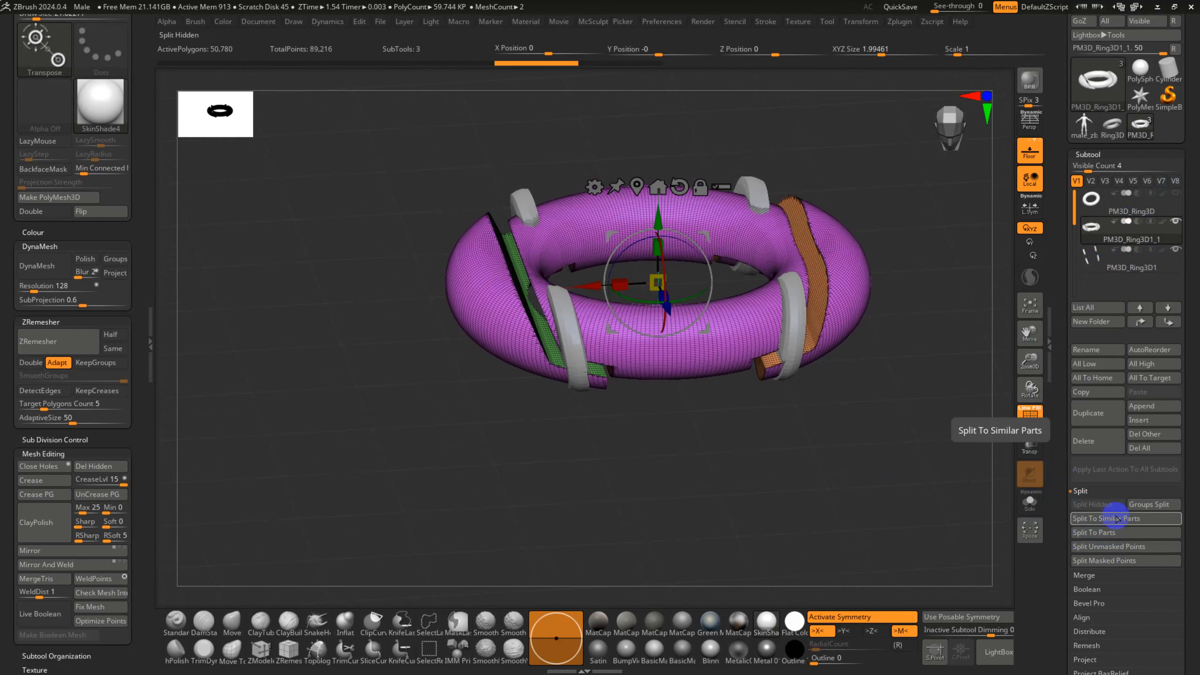
pyautogui.keyDown('alt'); pyautogui.moveTo(884, 388); pyautogui.dragTo(908, 554); pyautogui.keyUp('alt')
pyautogui.keyDown('alt'); pyautogui.moveTo(908, 554); pyautogui.dragTo(751, 291, button='right'); pyautogui.keyUp('alt')
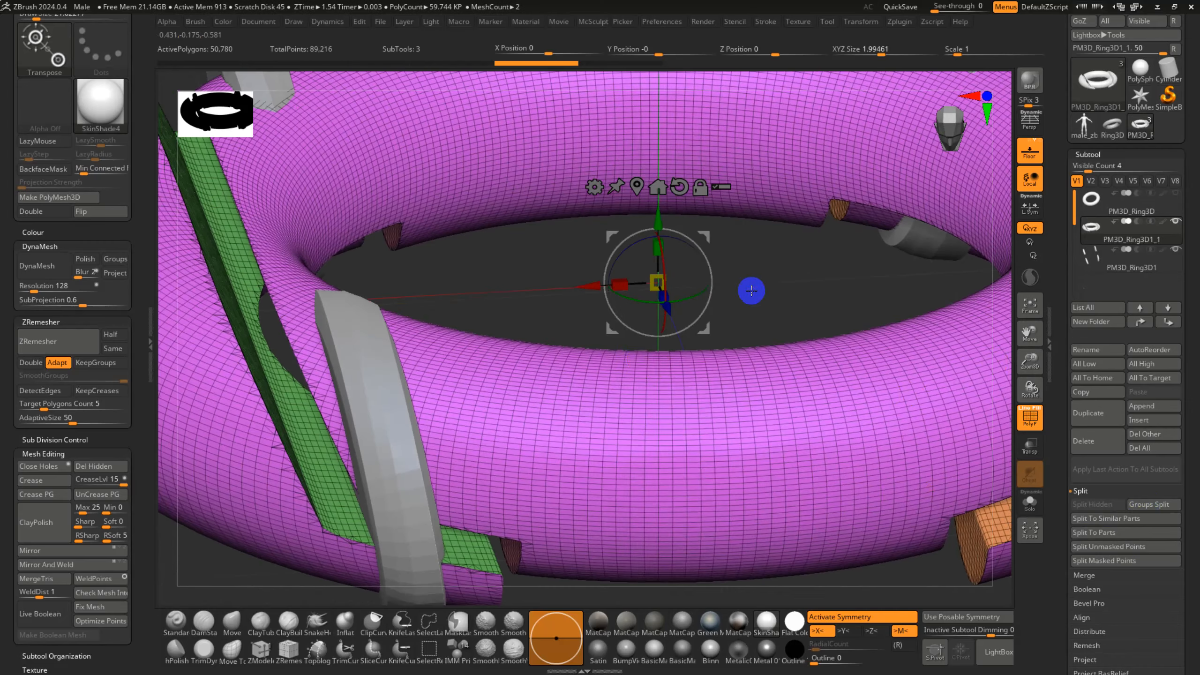
pyautogui.keyDown('alt'); pyautogui.moveTo(640, 359); pyautogui.dragTo(15, 380, button='right'); pyautogui.keyUp('alt')
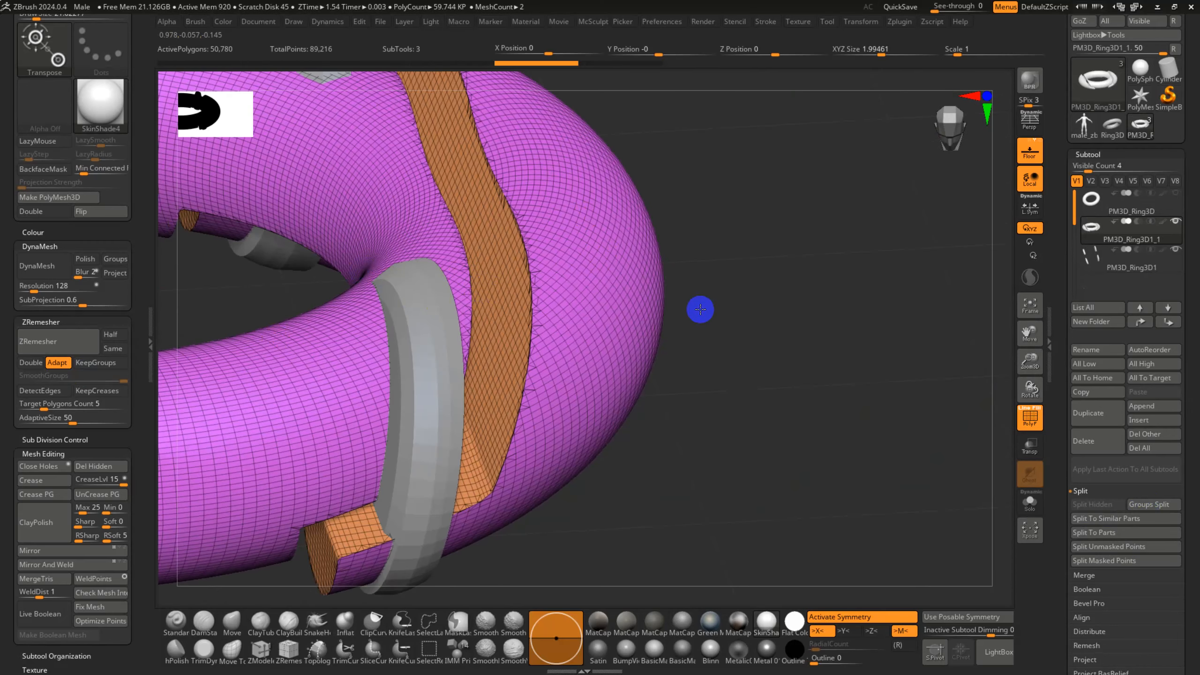
pyautogui.moveTo(700, 309); pyautogui.dragTo(673, 344)
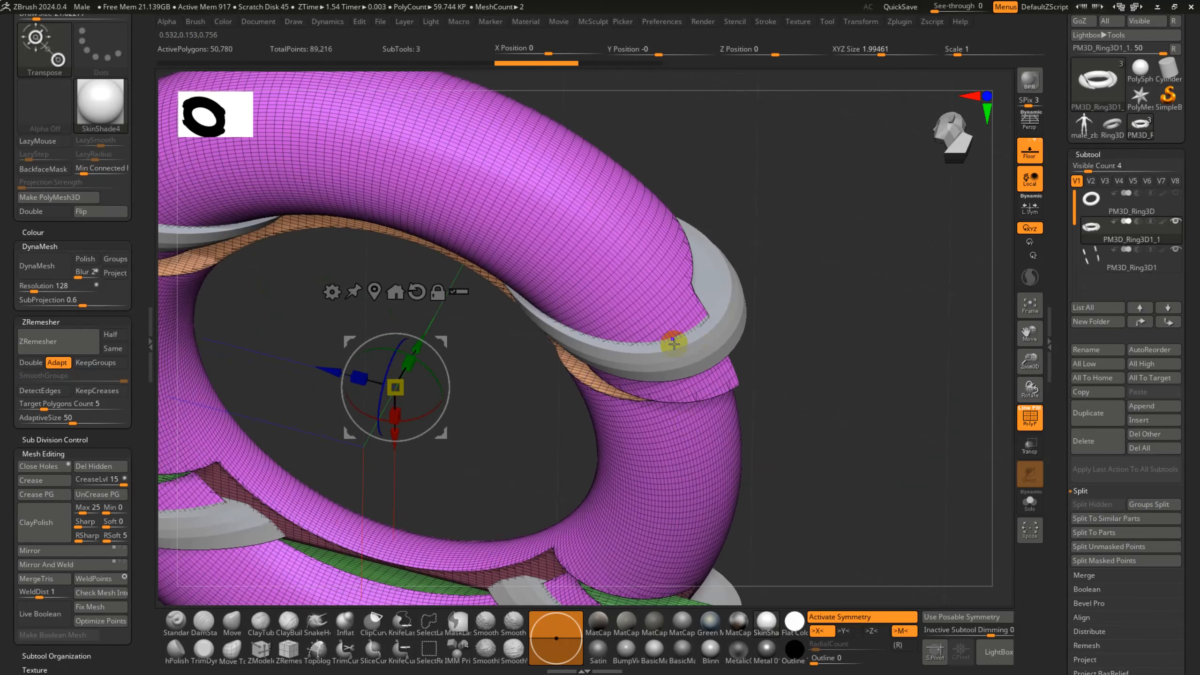
pyautogui.moveTo(753, 458); pyautogui.dragTo(879, 471)
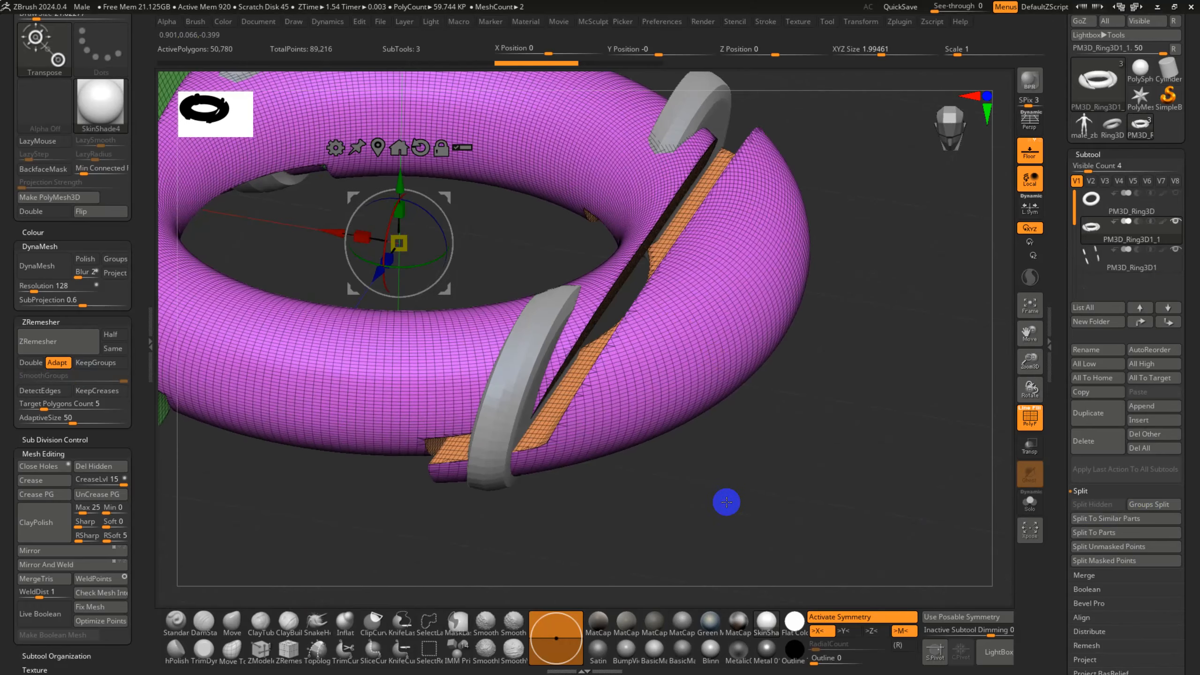
pyautogui.keyDown('alt'); pyautogui.moveTo(726, 502); pyautogui.dragTo(700, 449); pyautogui.keyUp('alt')
pyautogui.keyDown('shift'); pyautogui.moveTo(700, 450); pyautogui.dragTo(742, 450); pyautogui.keyUp('shift')
pyautogui.keyDown('alt'); pyautogui.moveTo(590, 361); pyautogui.dragTo(649, 411); pyautogui.keyUp('alt')
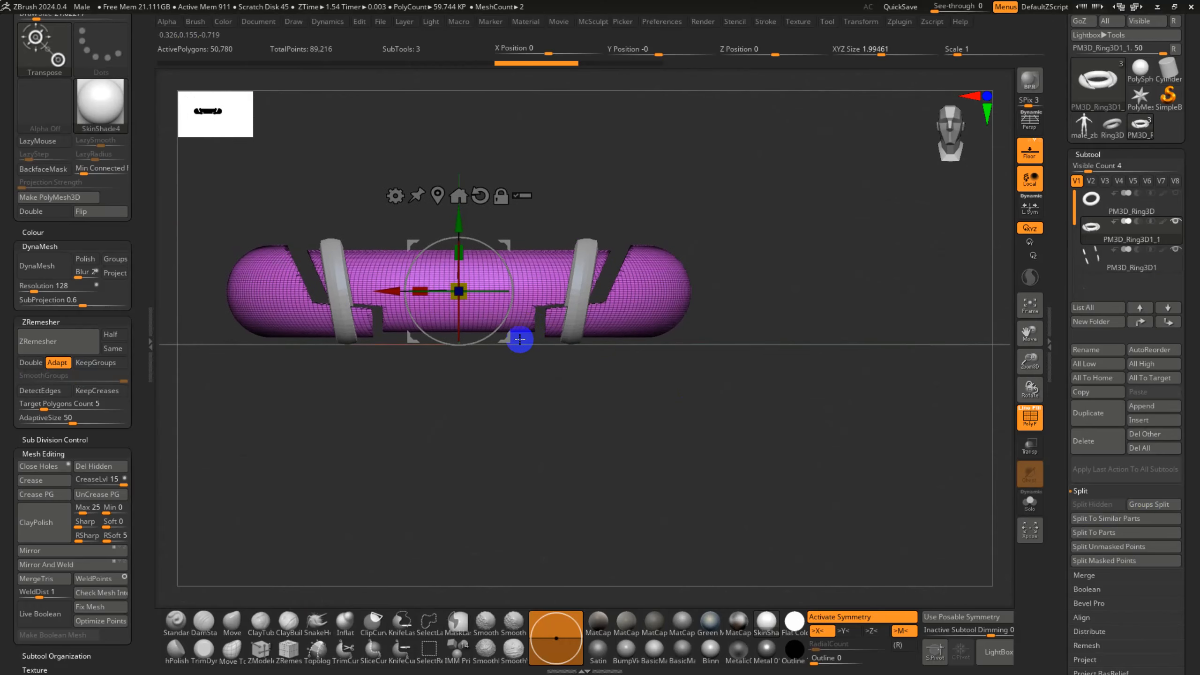
pyautogui.click(1128, 536)
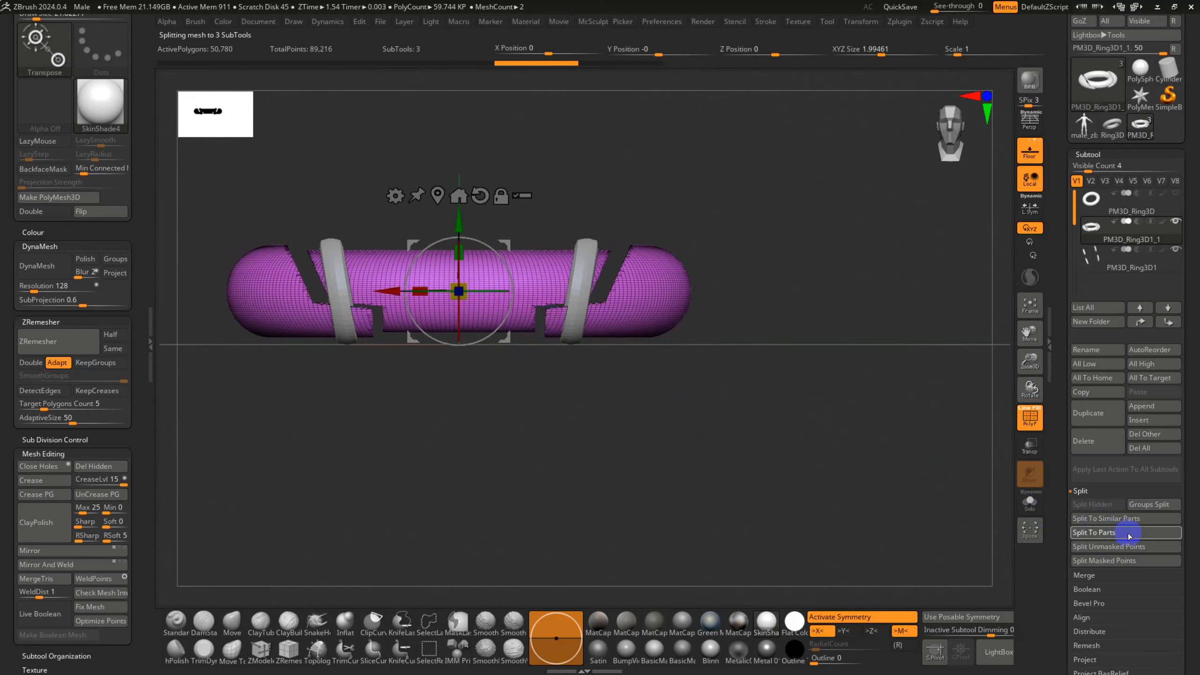
pyautogui.click(1101, 258)
# - Select the separated middle ring section and stretch it slightly along Z
pyautogui.moveTo(721, 468); pyautogui.dragTo(737, 532)
pyautogui.keyDown('alt'); pyautogui.click(547, 408); pyautogui.keyUp('alt')
pyautogui.keyDown('shift'); pyautogui.moveTo(595, 486); pyautogui.dragTo(568, 568); pyautogui.keyUp('shift')
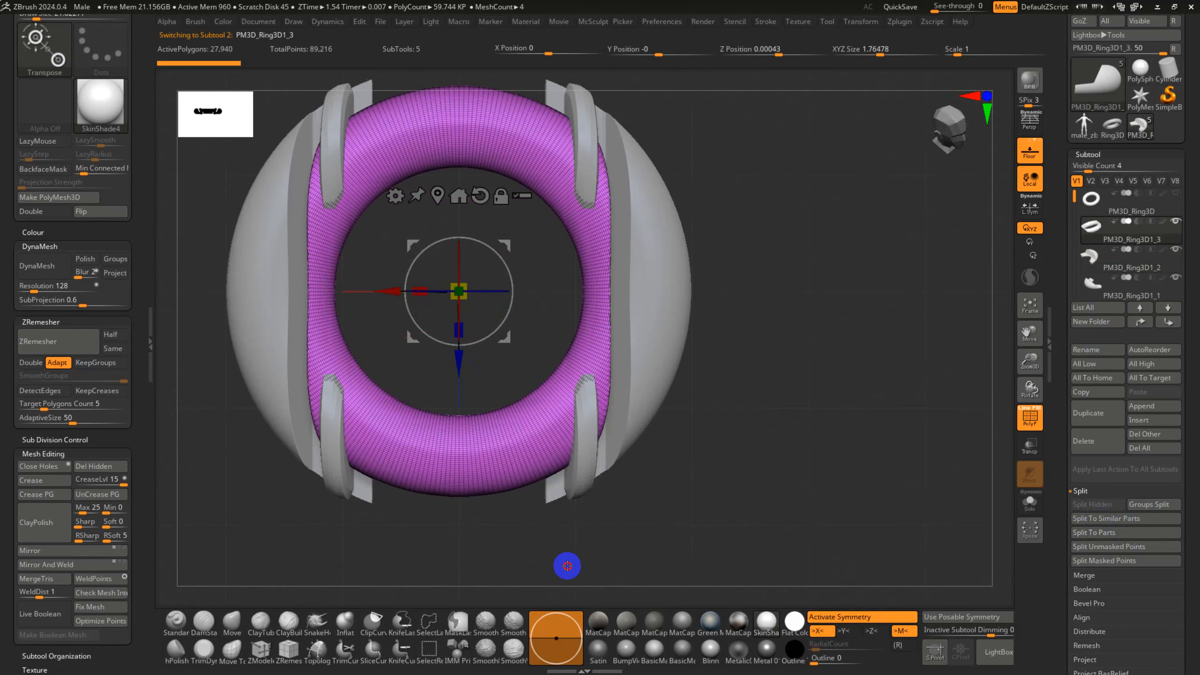
pyautogui.moveTo(461, 329); pyautogui.dragTo(468, 344)
pyautogui.moveTo(688, 525); pyautogui.dragTo(759, 509)
# - Select the raised bands subtool and stretch it along Z
pyautogui.keyDown('alt'); pyautogui.click(586, 416); pyautogui.keyUp('alt')
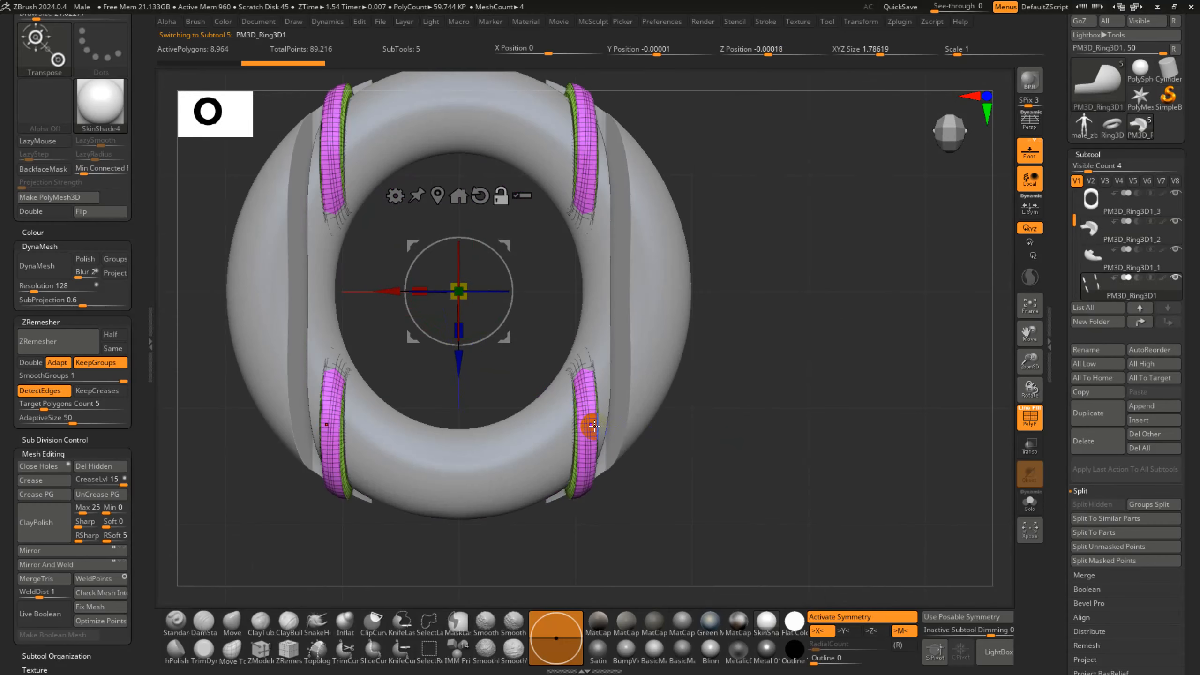
pyautogui.moveTo(461, 329); pyautogui.dragTo(468, 354)
pyautogui.keyDown('alt'); pyautogui.moveTo(732, 427); pyautogui.dragTo(720, 385); pyautogui.keyUp('alt')
pyautogui.keyDown('alt'); pyautogui.moveTo(720, 385); pyautogui.dragTo(756, 472); pyautogui.keyUp('alt')
# - Move each pair of bands inward along Z in turn, masking the opposite pair each time
pyautogui.moveTo(744, 144)
pyautogui.keyDown('ctrl'); pyautogui.mouseDown()
pyautogui.moveTo(262, 402)
pyautogui.moveTo(269, 383)
pyautogui.mouseUp(); pyautogui.keyUp('ctrl')
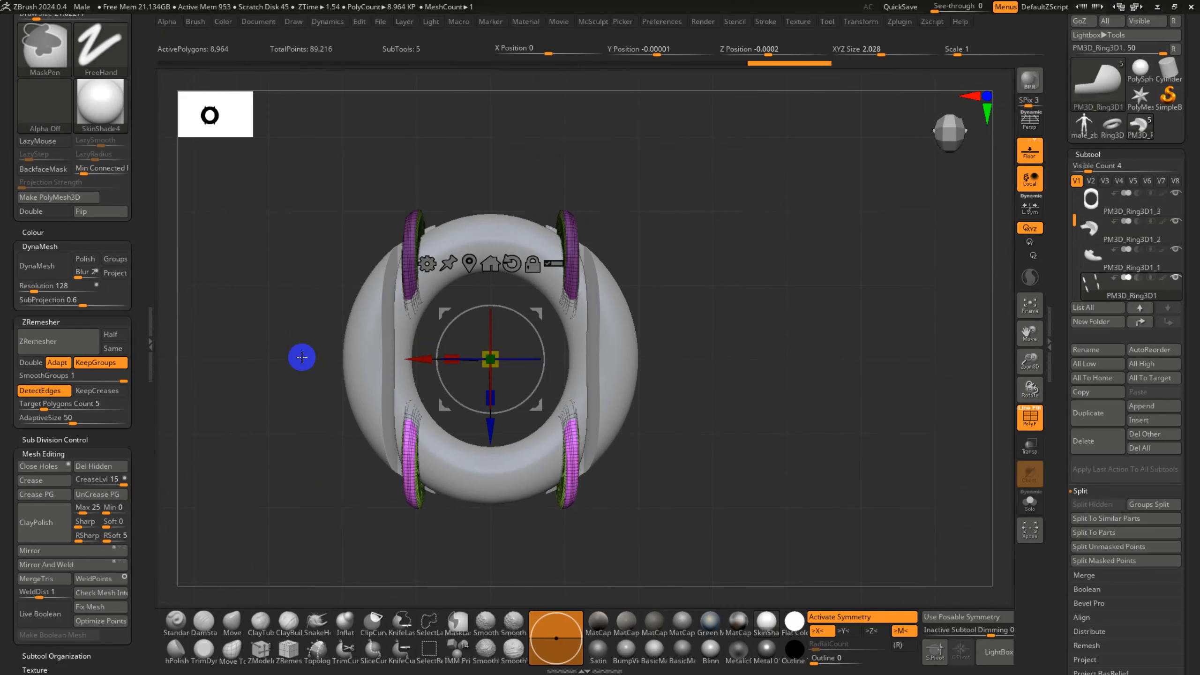
pyautogui.moveTo(477, 428); pyautogui.dragTo(492, 406)
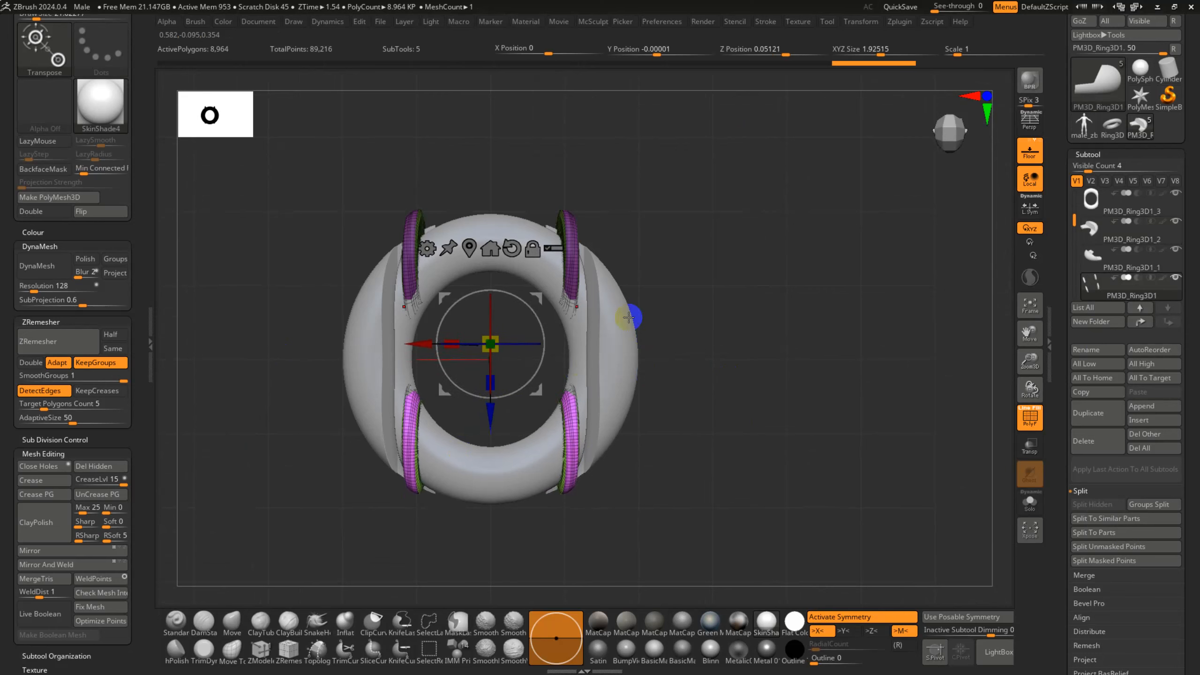
pyautogui.click(574, 237)
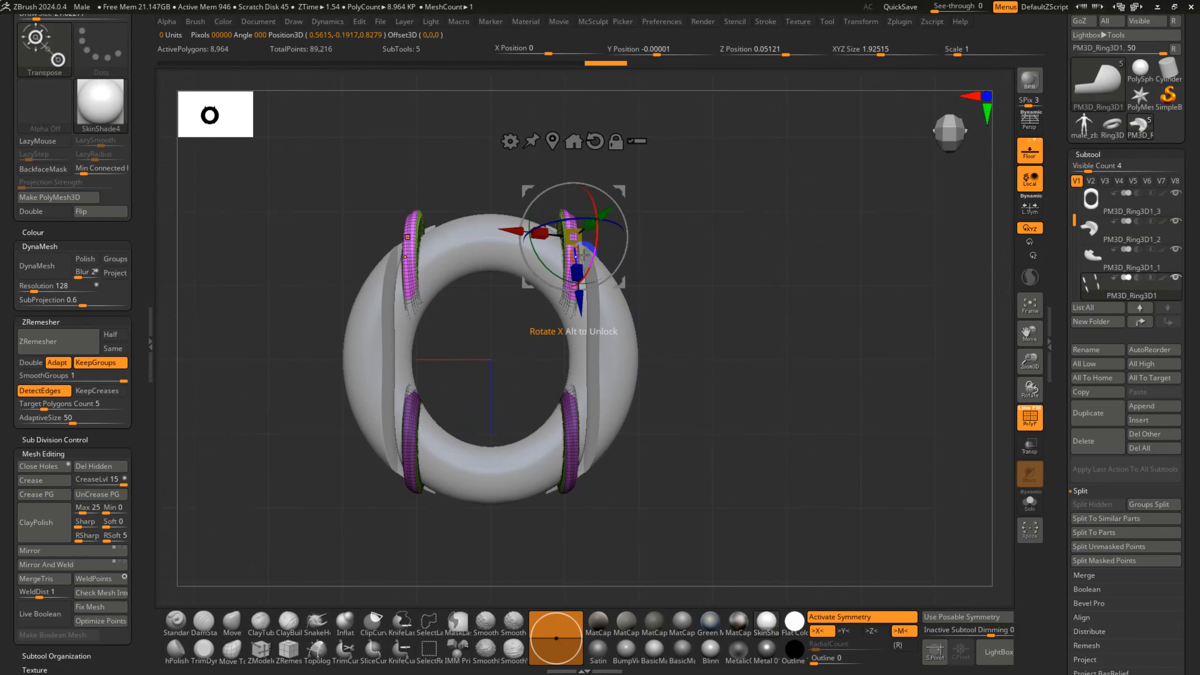
pyautogui.moveTo(579, 308); pyautogui.dragTo(573, 324)
pyautogui.press('q')
# - Hide the polyframe and examine the separated ring parts, the repositioned bands, and KnifeCurve's Split To Parts option
pyautogui.moveTo(832, 378)
pyautogui.mouseDown()
pyautogui.moveTo(804, 356)
pyautogui.moveTo(761, 376)
pyautogui.moveTo(773, 435)
pyautogui.moveTo(836, 480)
pyautogui.moveTo(815, 491)
pyautogui.moveTo(756, 445)
pyautogui.mouseUp()
pyautogui.hotkey('shift', 'f')
pyautogui.keyDown('alt'); pyautogui.moveTo(532, 394); pyautogui.dragTo(645, 471); pyautogui.keyUp('alt')
pyautogui.hotkey('ctrl', 'shift')
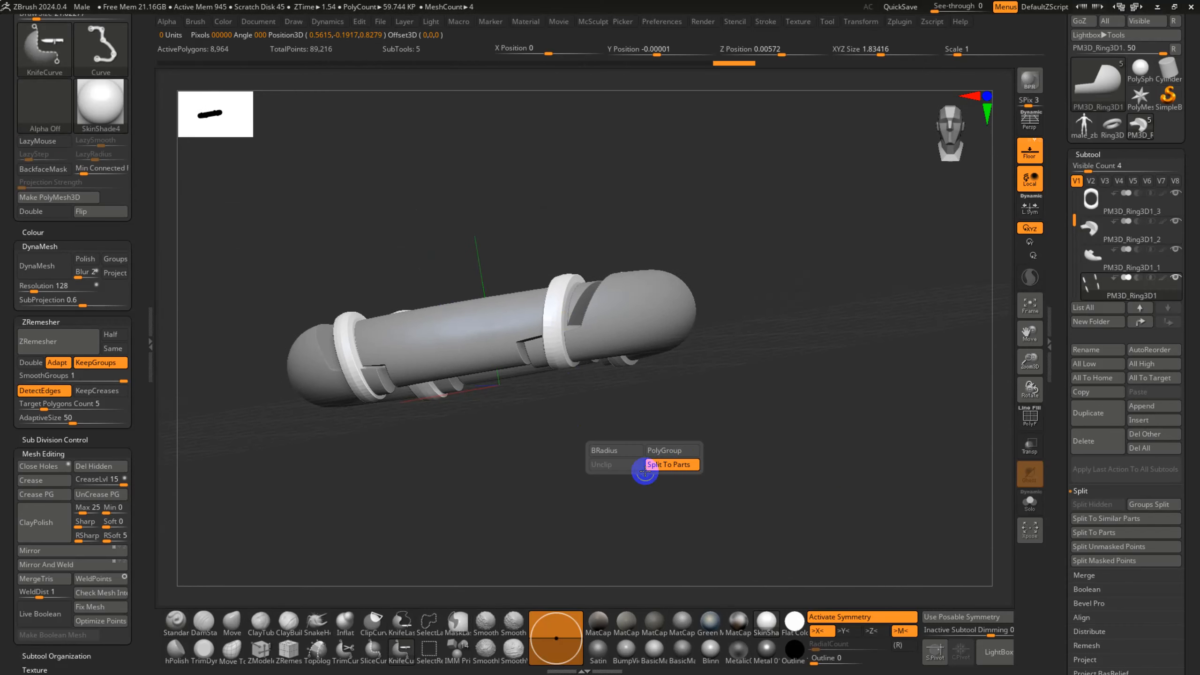
pyautogui.moveTo(702, 371); pyautogui.dragTo(738, 439)
pyautogui.moveTo(820, 521); pyautogui.dragTo(765, 433)
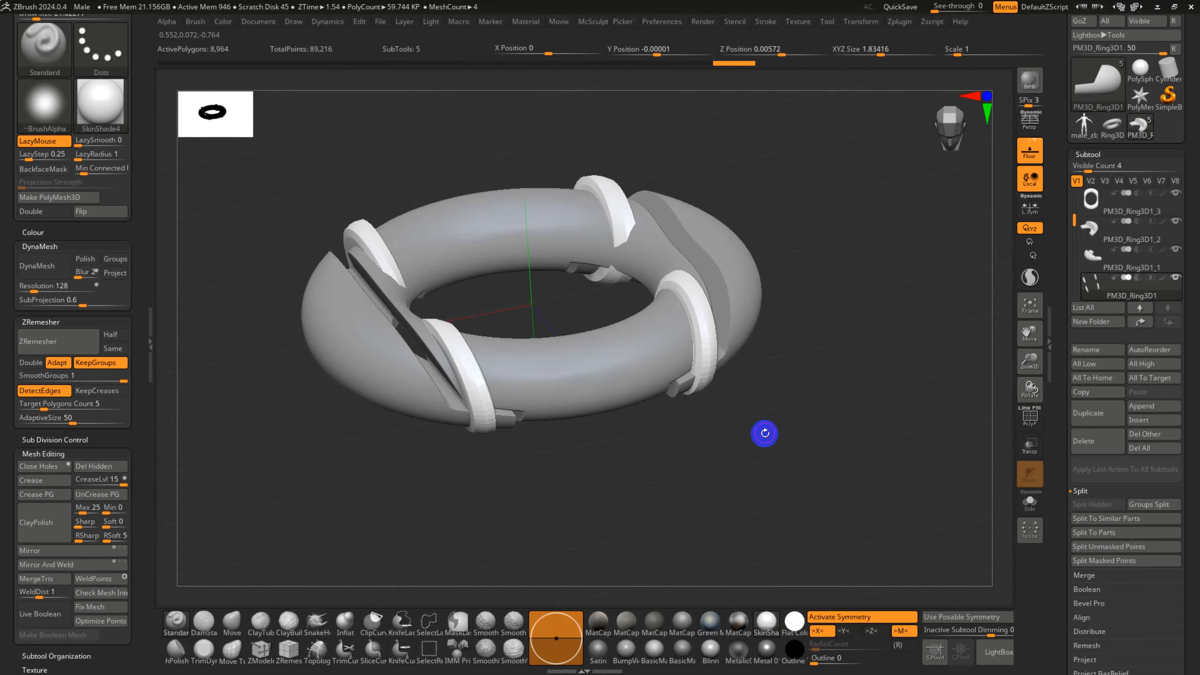
pyautogui.hotkey('alt', 'Tab')
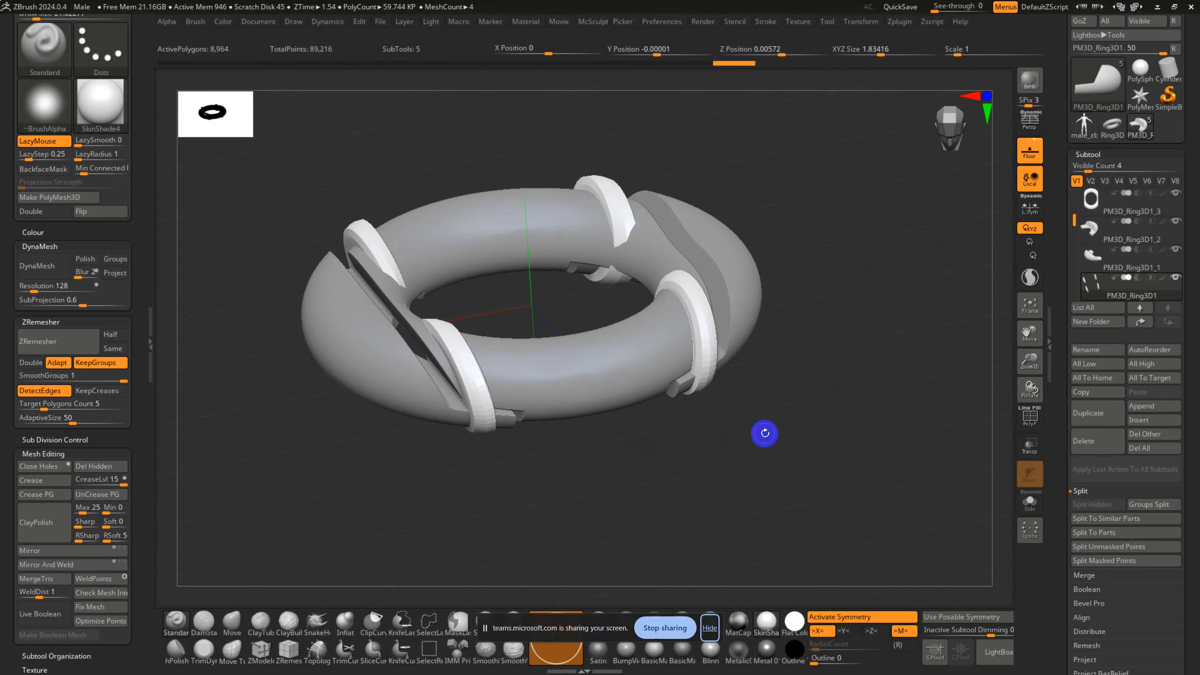
# - Select the middle ring section and cut a symmetrical stepped line through it in front view with KnifeCurve
pyautogui.moveTo(817, 428); pyautogui.dragTo(675, 353)
pyautogui.keyDown('alt'); pyautogui.click(557, 288); pyautogui.keyUp('alt')
pyautogui.keyDown('alt'); pyautogui.moveTo(676, 408); pyautogui.dragTo(677, 458); pyautogui.keyUp('alt')
pyautogui.hotkey('ctrl', 'shift')
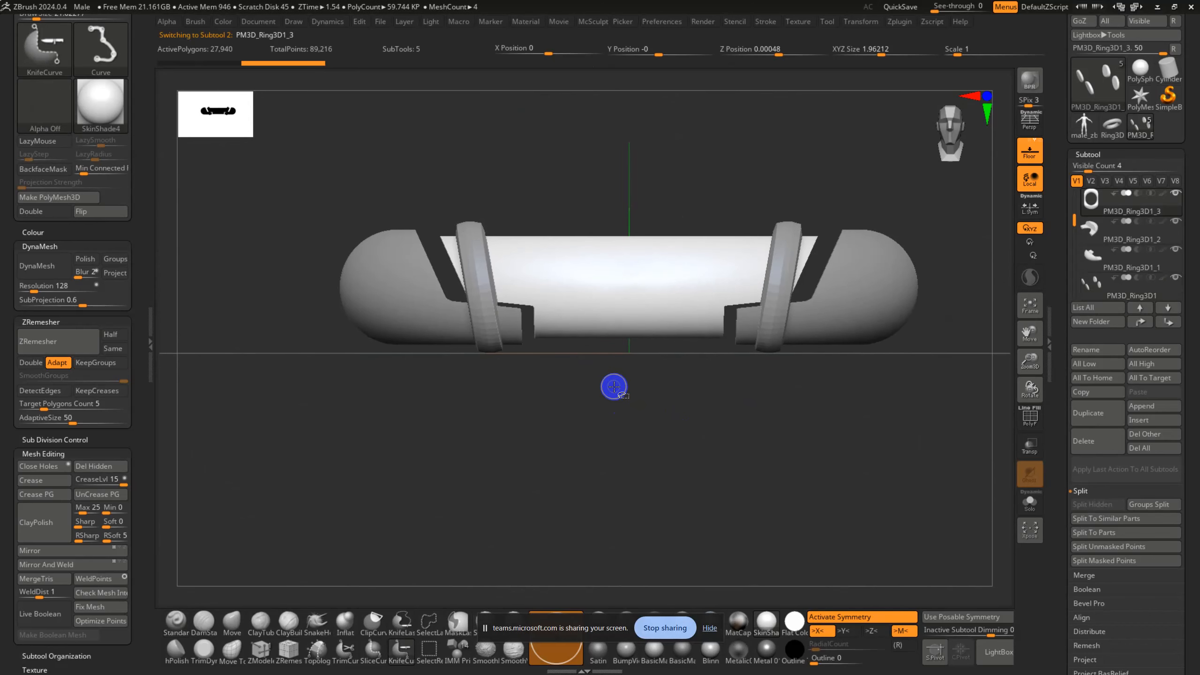
pyautogui.scroll(5, 59, 78)
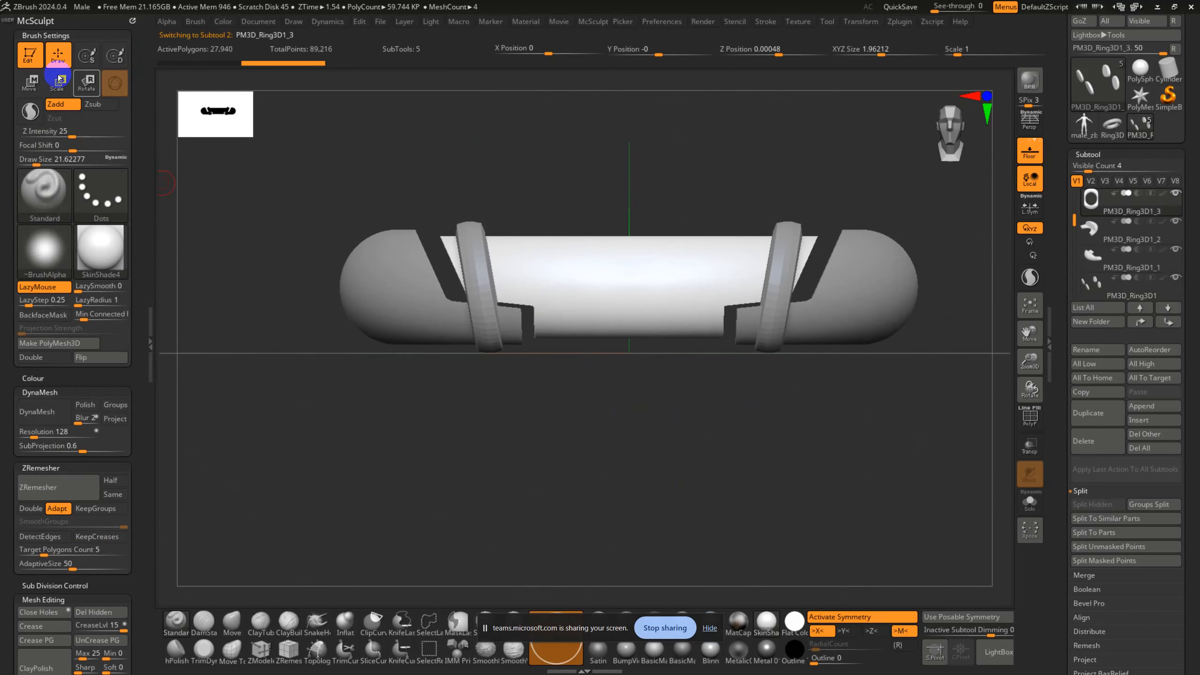
pyautogui.hotkey('ctrl', 'shift')
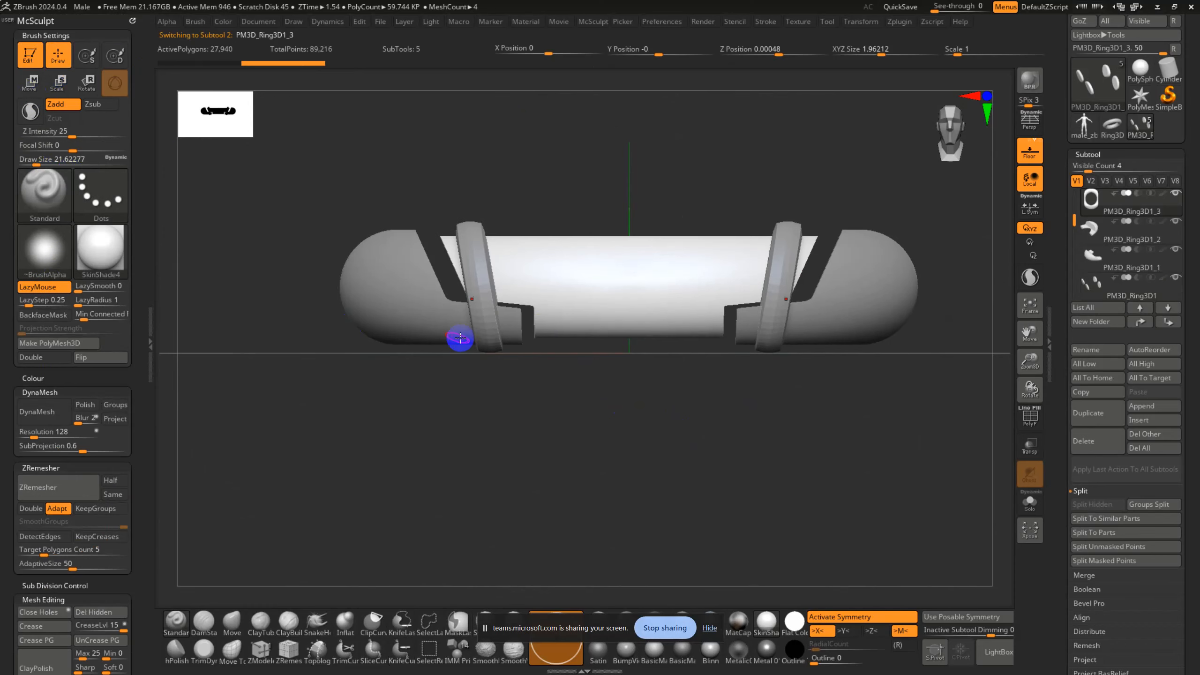
pyautogui.hotkey('ctrl', 'shift')
pyautogui.hotkey('ctrl', 'shift', 'space')
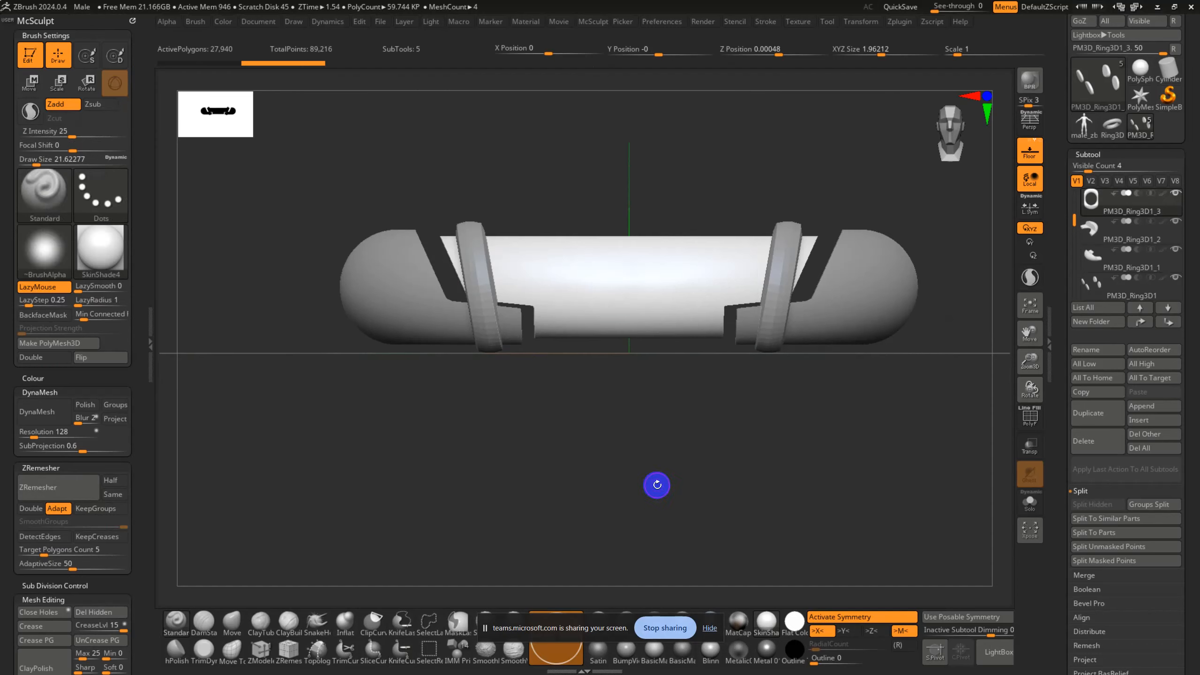
pyautogui.hotkey('ctrl', 'shift', 'space')
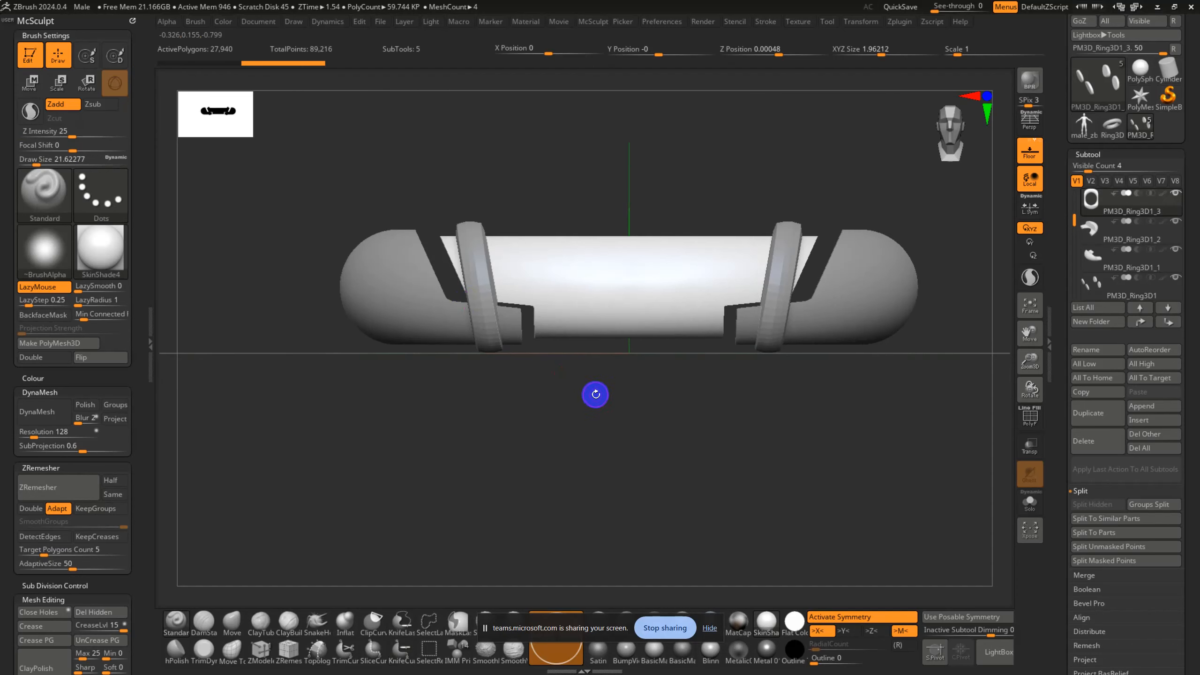
pyautogui.moveTo(600, 396)
pyautogui.keyDown('ctrl'); pyautogui.keyDown('shift'); pyautogui.mouseDown()
pyautogui.moveTo(586, 279)
pyautogui.moveTo(545, 267)
pyautogui.mouseUp(); pyautogui.keyUp('shift'); pyautogui.keyUp('ctrl')
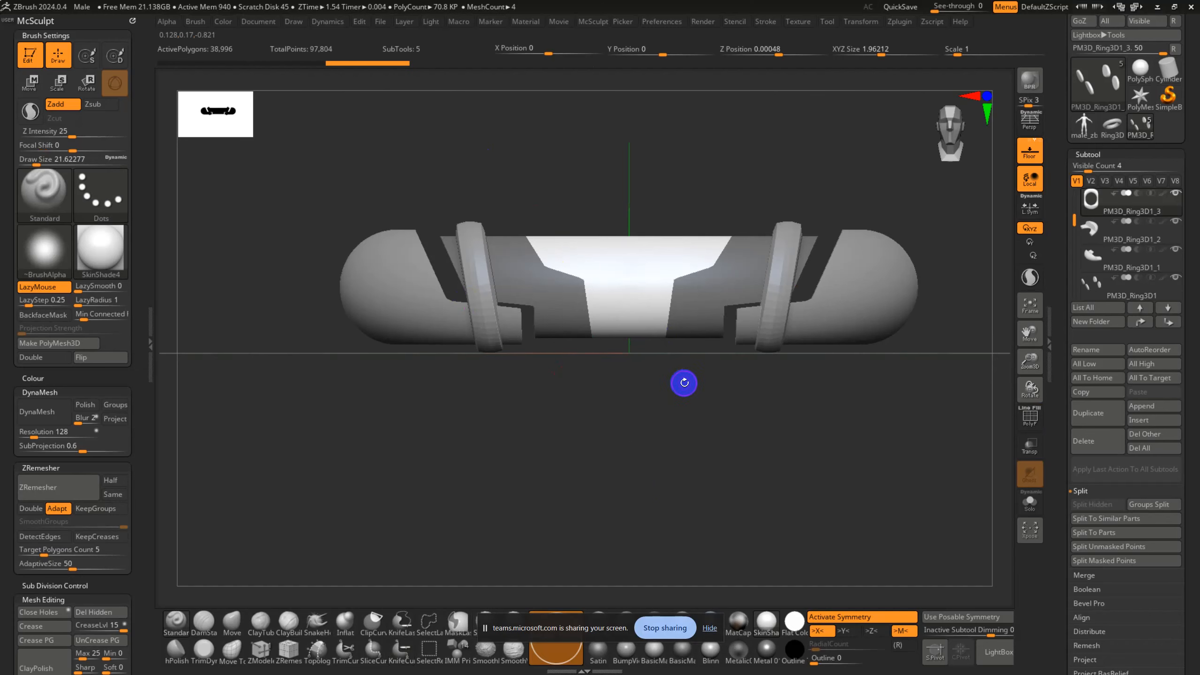
# - Remesh the middle ring section with ZRemesher, with KeepGroups and DetectEdges enabled
pyautogui.moveTo(671, 373); pyautogui.dragTo(886, 442)
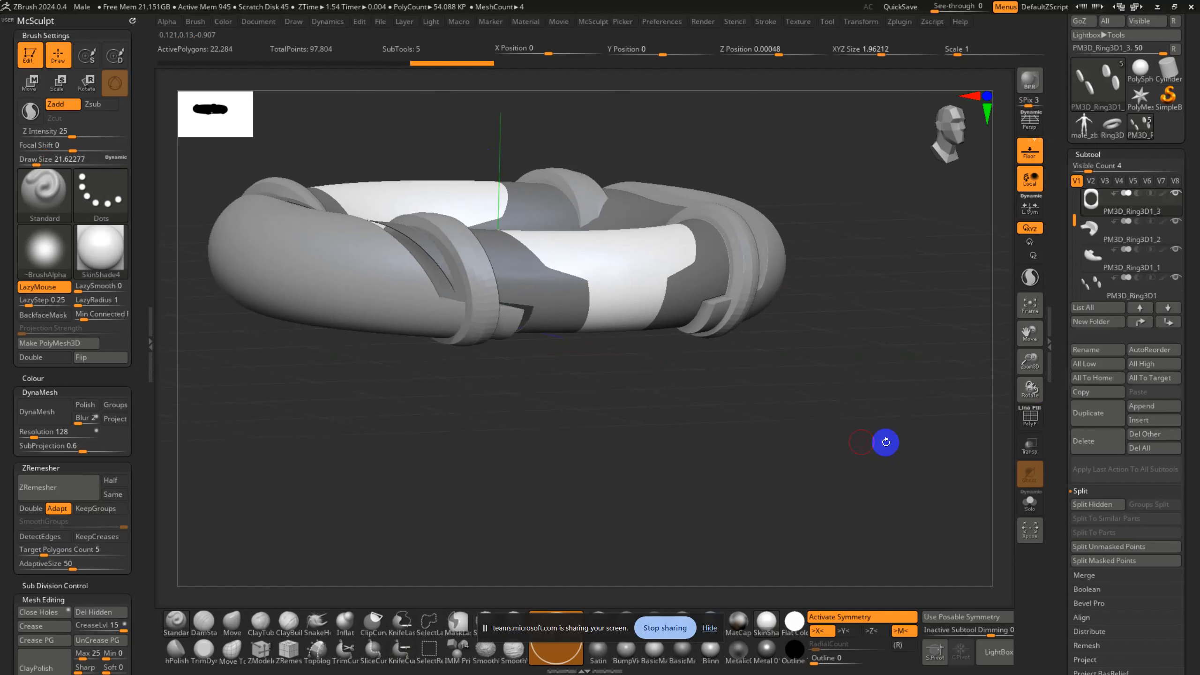
pyautogui.scroll(-10, 1077, 607)
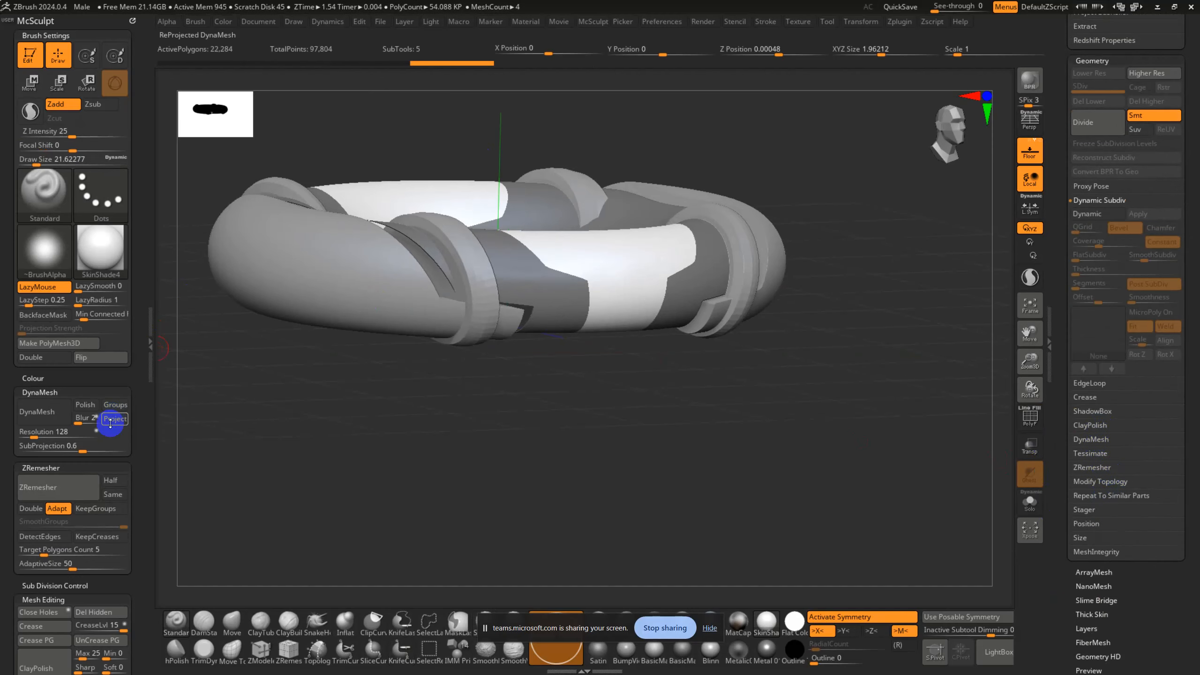
pyautogui.click(88, 402)
pyautogui.click(103, 508)
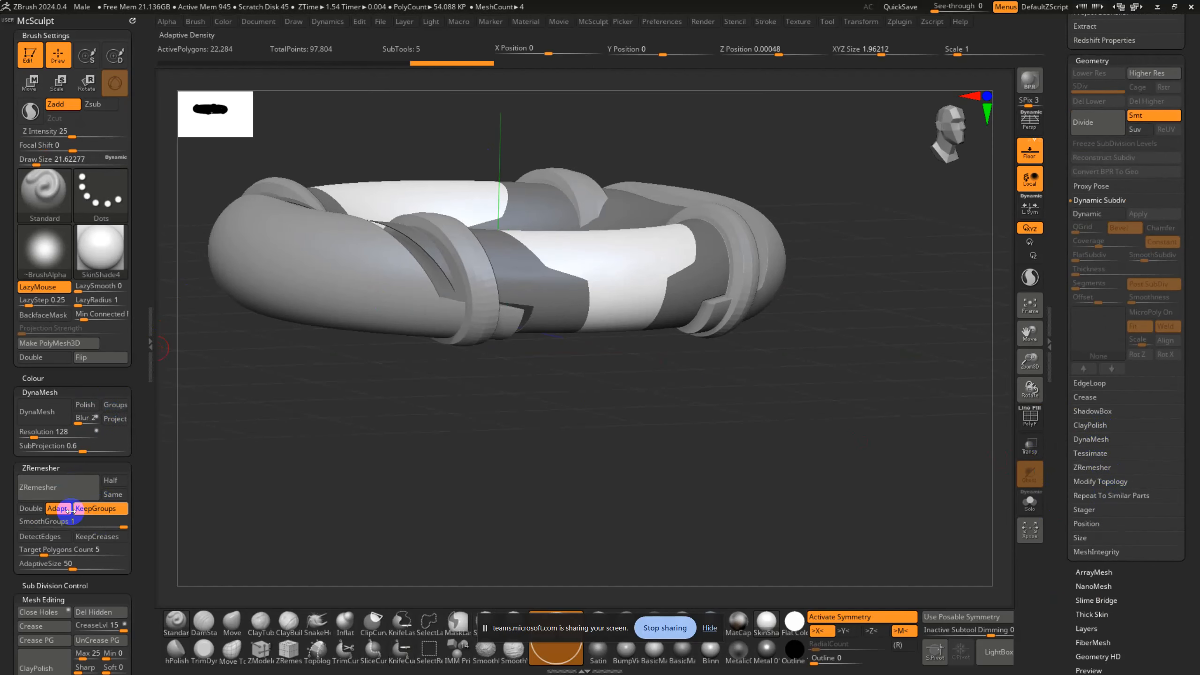
pyautogui.click(44, 537)
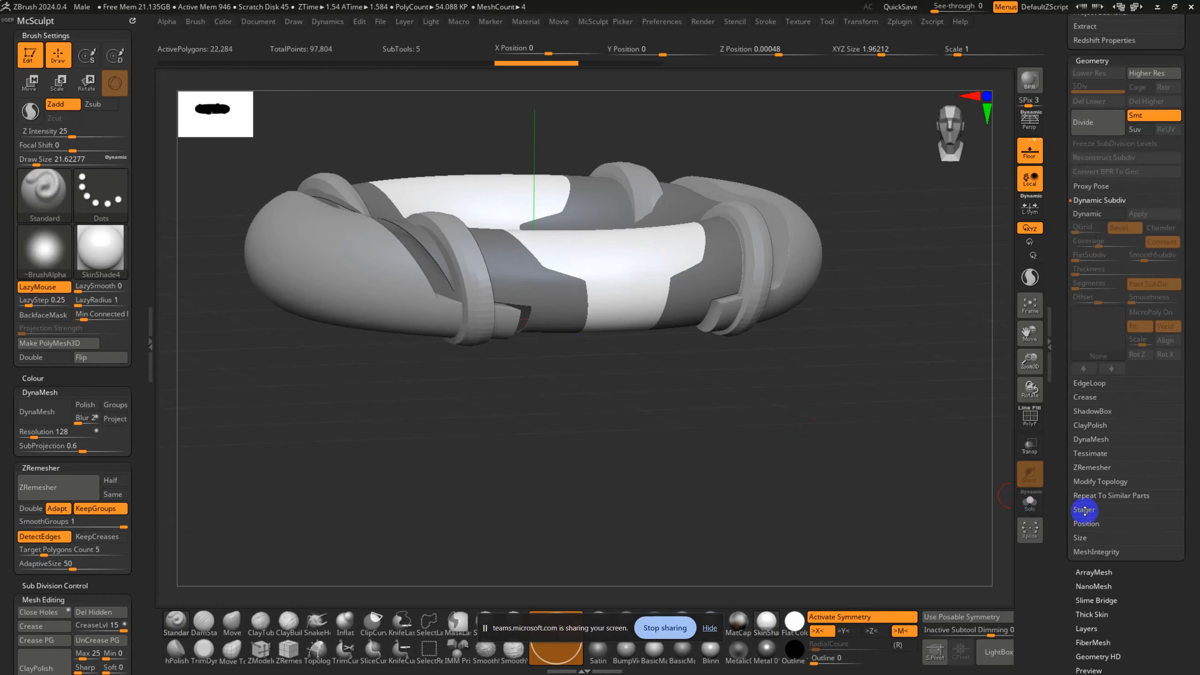
pyautogui.scroll(5, 1065, 369)
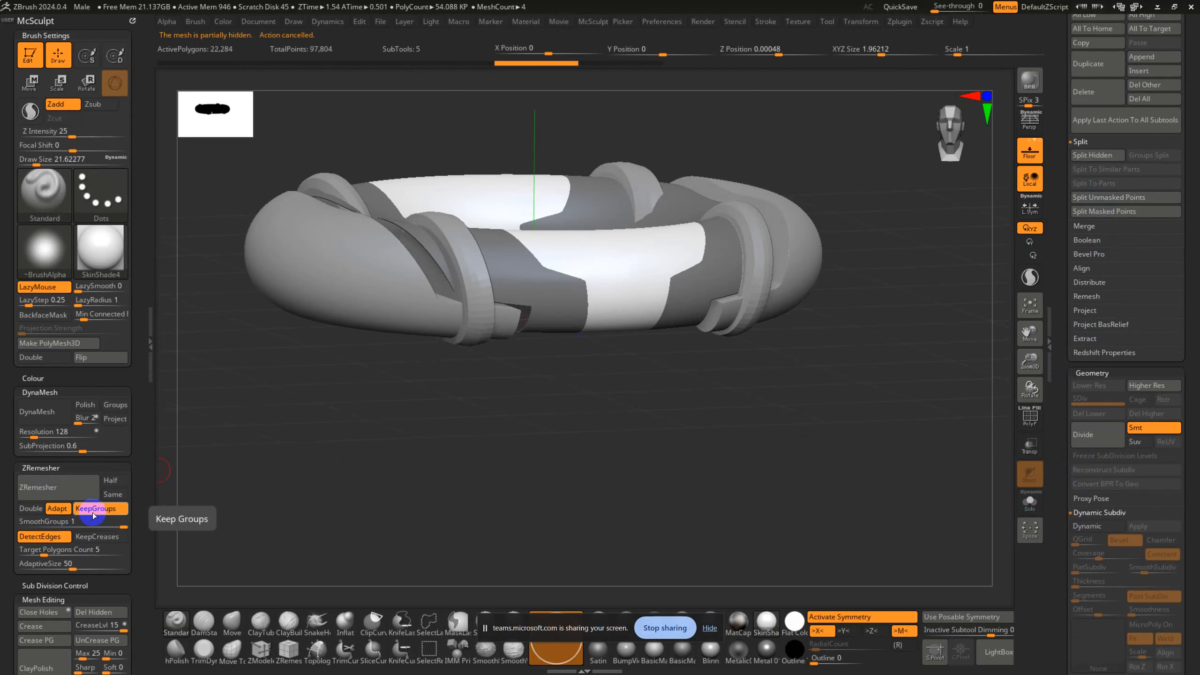
pyautogui.click(62, 487)
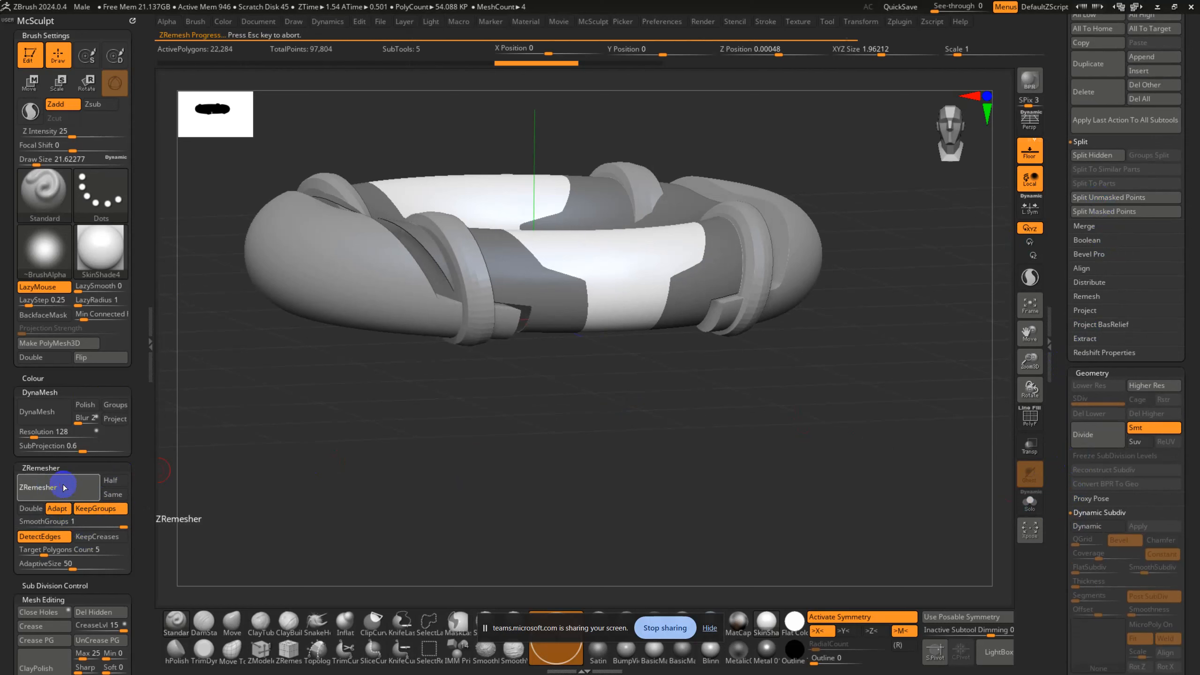
# - Isolate the remeshed middle ring section, inspect its stepped seams with and without the polyframe, and undo the remesh
pyautogui.moveTo(726, 441); pyautogui.dragTo(764, 436)
pyautogui.hotkey('shift', 'f')
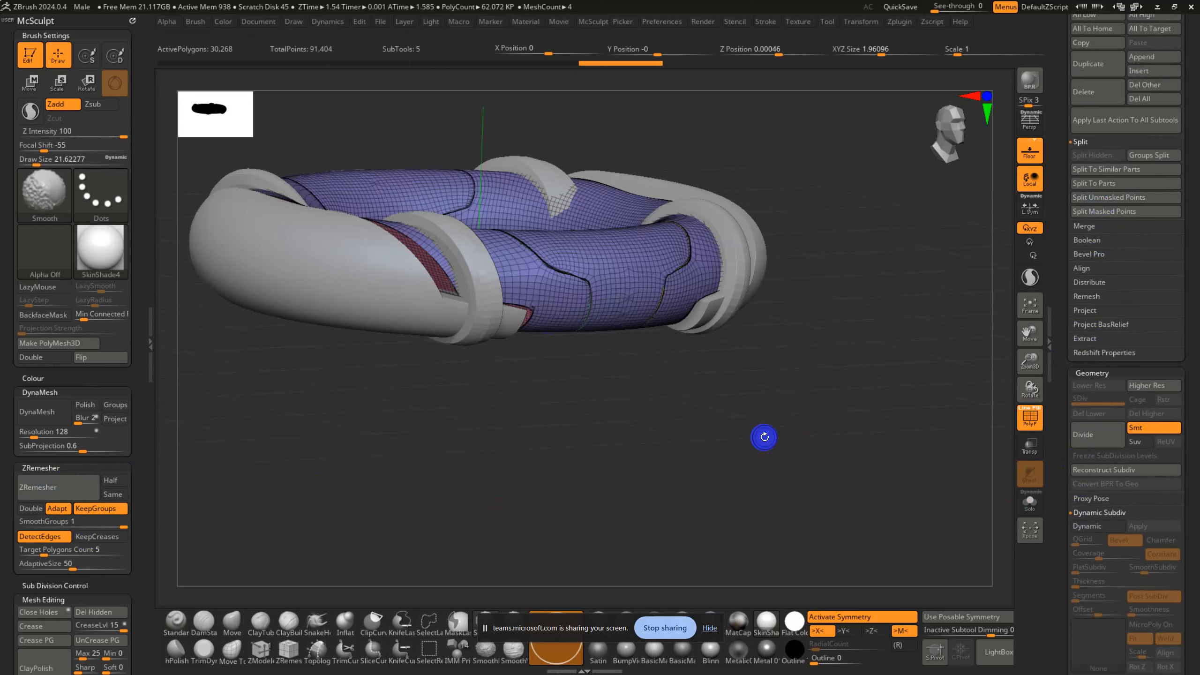
pyautogui.click(1030, 415)
pyautogui.click(1029, 501)
pyautogui.moveTo(718, 525); pyautogui.dragTo(686, 436)
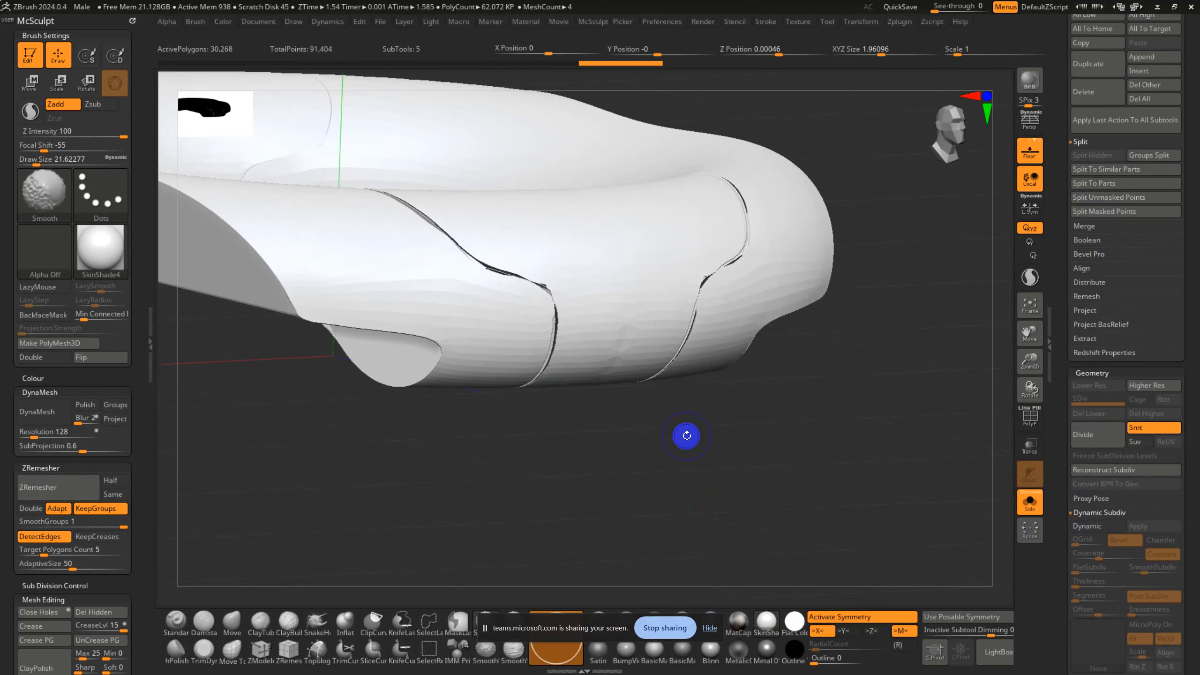
pyautogui.hotkey('shift', 'f')
pyautogui.hotkey('ctrl', 'z')
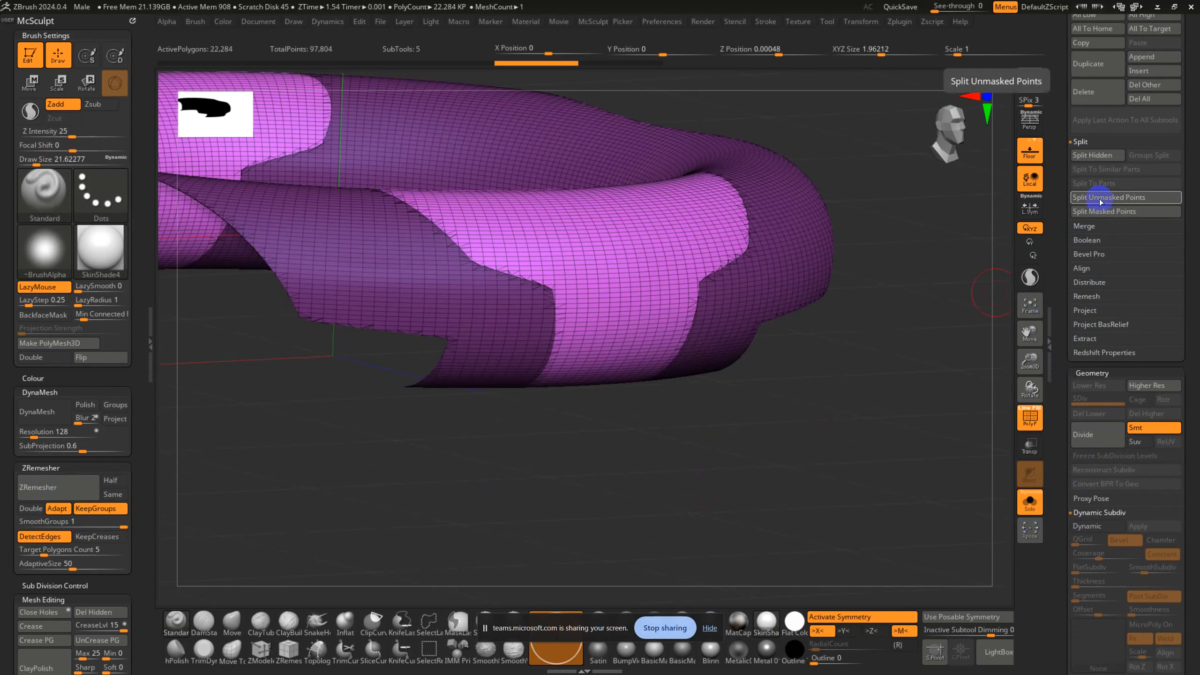
# - Inflate the middle ring section slightly with the Inflate deformation, and remesh it with ZRemesher
pyautogui.hotkey('shift', 'f')
pyautogui.hotkey('shift', 'f')
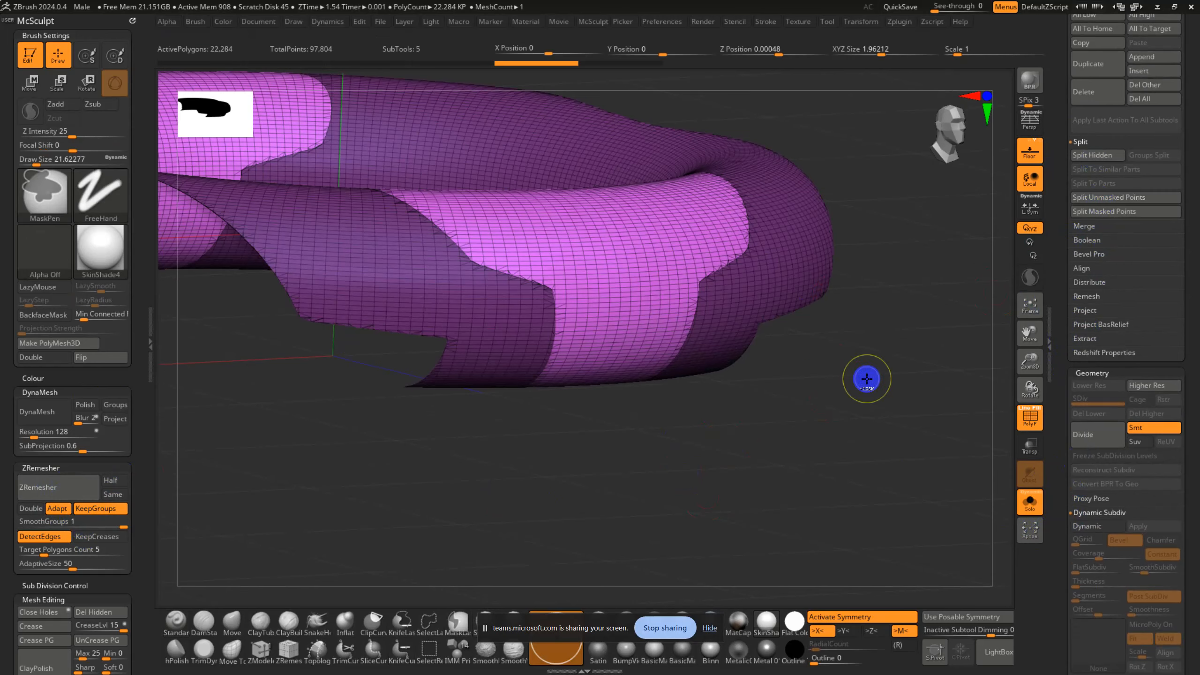
pyautogui.keyDown('ctrl'); pyautogui.moveTo(866, 380); pyautogui.dragTo(865, 436); pyautogui.keyUp('ctrl')
pyautogui.hotkey('shift', 'f')
pyautogui.hotkey('shift', 'f')
pyautogui.hotkey('ctrl', 'z')
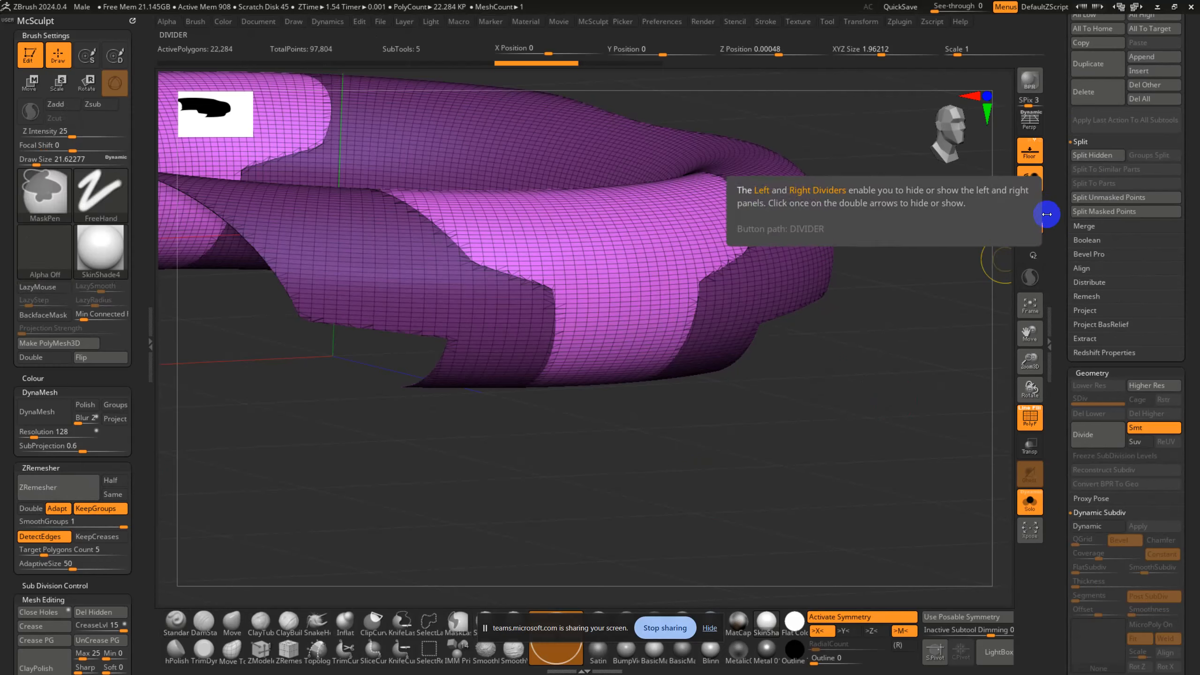
pyautogui.press('e')
pyautogui.moveTo(1065, 543); pyautogui.dragTo(1049, 365)
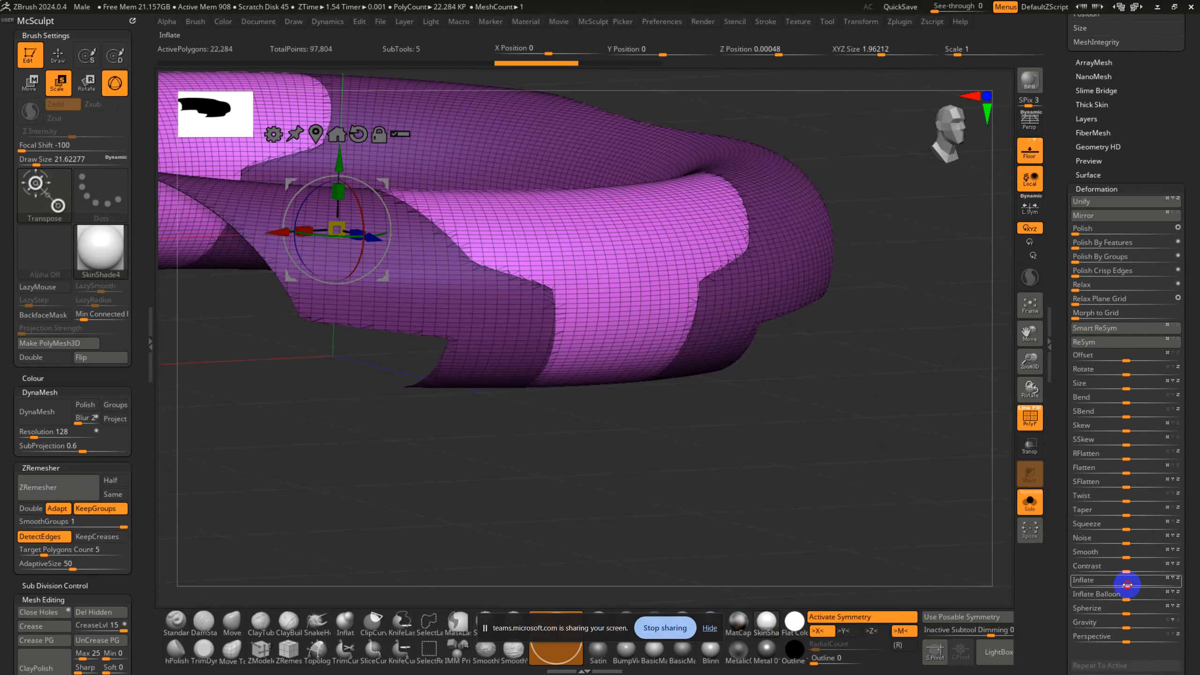
pyautogui.moveTo(1127, 585); pyautogui.dragTo(1132, 584)
pyautogui.keyDown('ctrl'); pyautogui.click(915, 537); pyautogui.keyUp('ctrl')
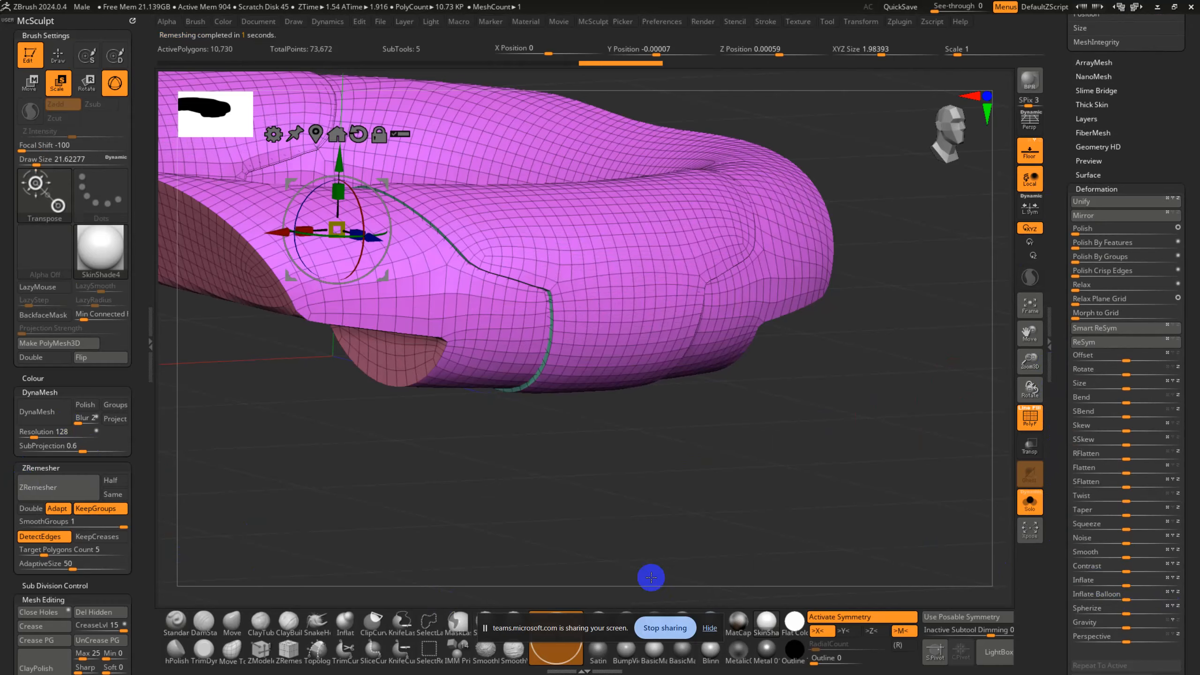
# - Hide the polyframe, bring back the other ring parts, and examine the stepped panel lines on the assembled ring
pyautogui.hotkey('shift', 'f')
pyautogui.moveTo(759, 468); pyautogui.dragTo(571, 536)
pyautogui.click(1024, 508)
pyautogui.moveTo(524, 440); pyautogui.dragTo(555, 551)
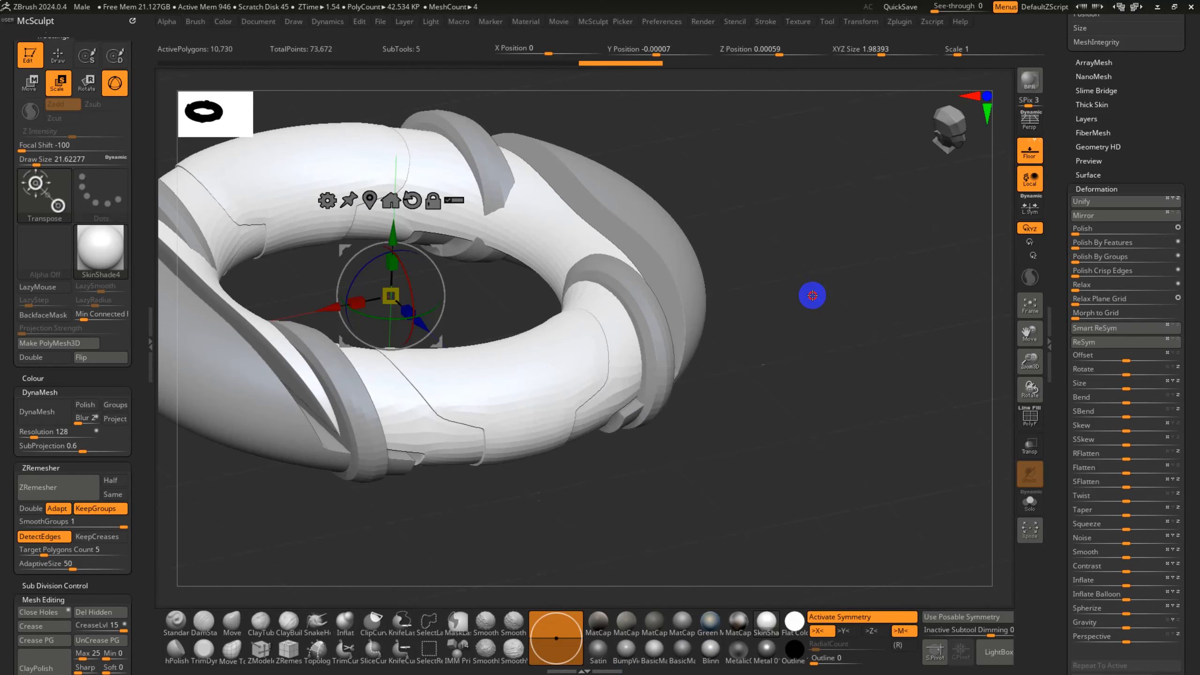
pyautogui.moveTo(809, 295); pyautogui.dragTo(778, 332)
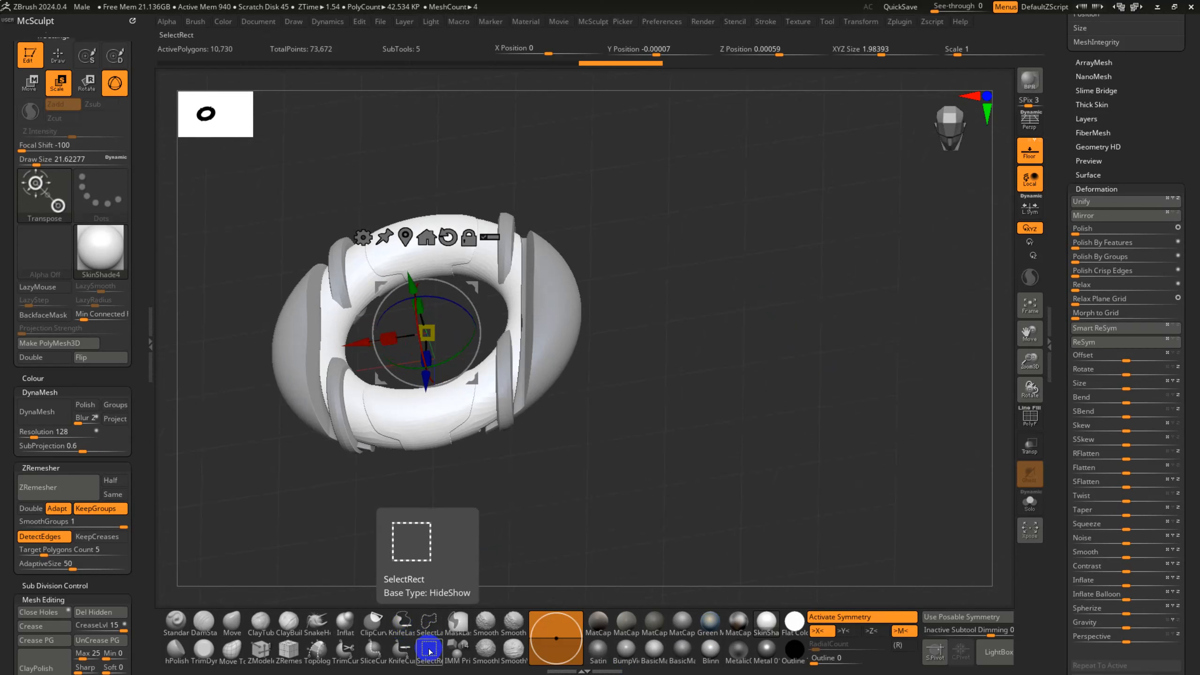
# - Switch to the male_zbrush figure, turn on its polyframe, and frame it in front view
pyautogui.moveTo(1060, 119); pyautogui.dragTo(1063, 344)
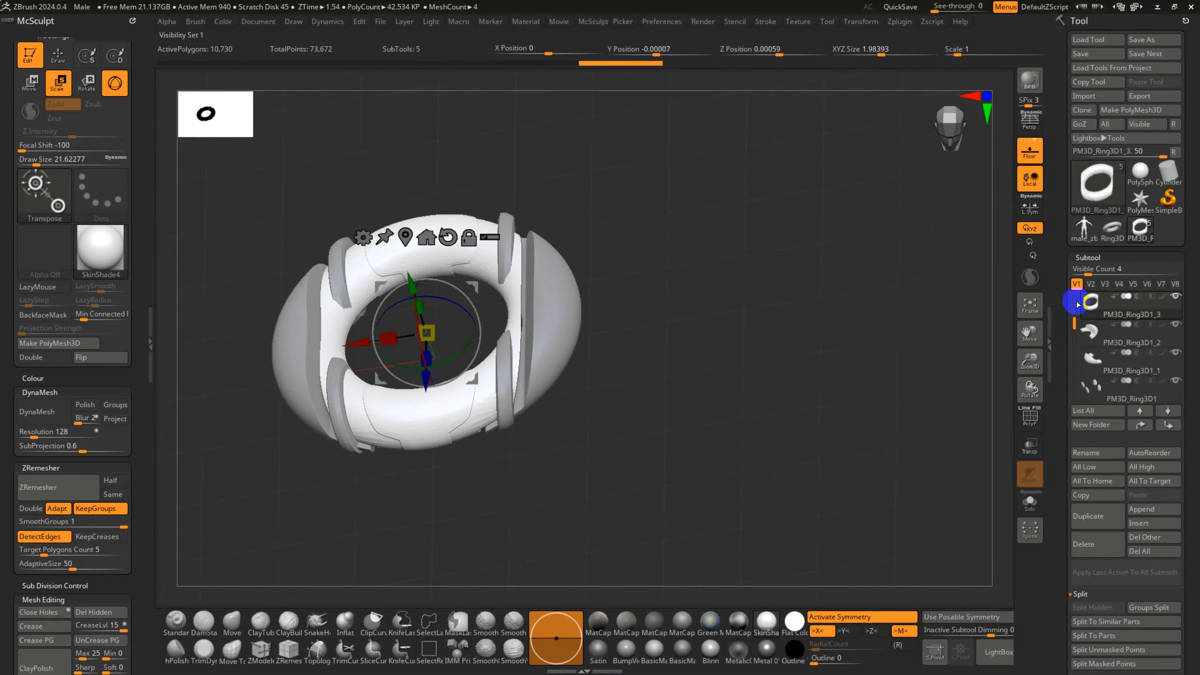
pyautogui.click(1083, 229)
pyautogui.press('f')
pyautogui.hotkey('shift', 'f')
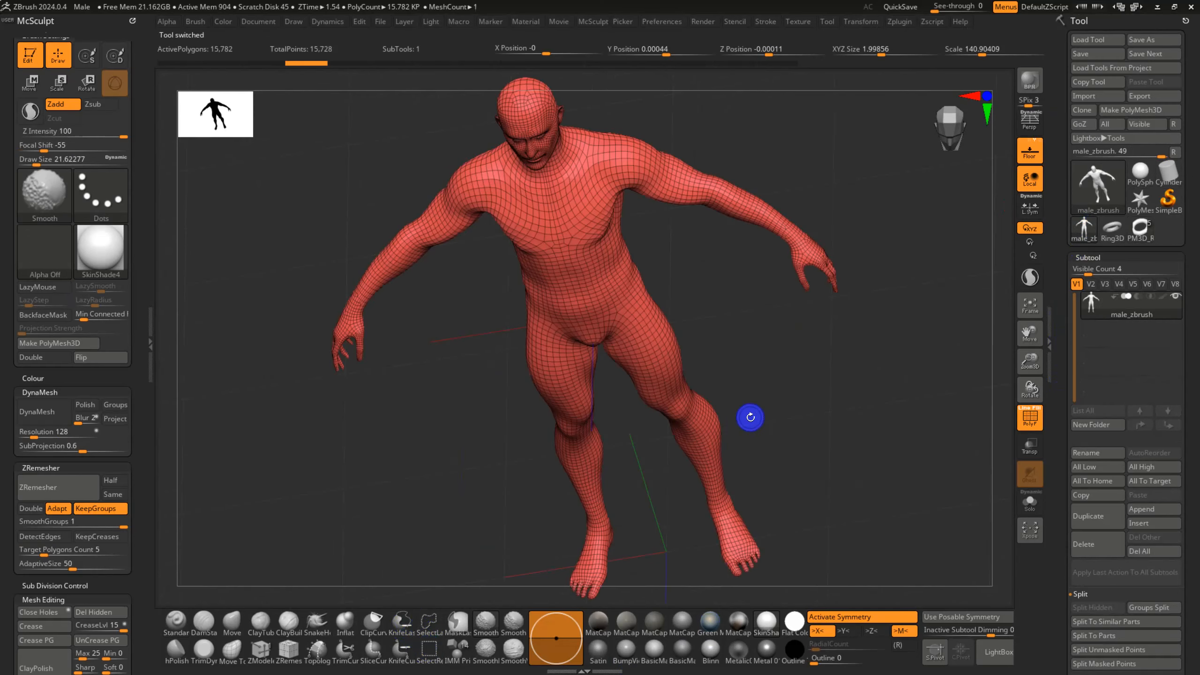
pyautogui.keyDown('ctrl'); pyautogui.moveTo(797, 304); pyautogui.dragTo(797, 459, button='right'); pyautogui.keyUp('ctrl')
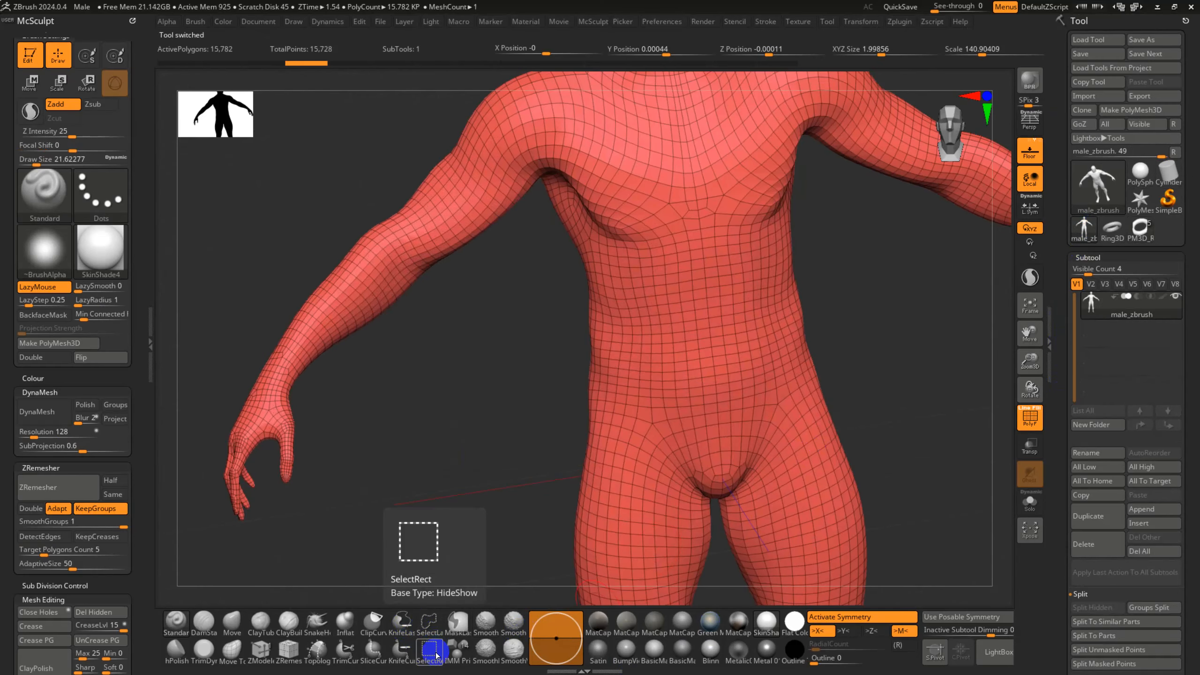
pyautogui.press('f')
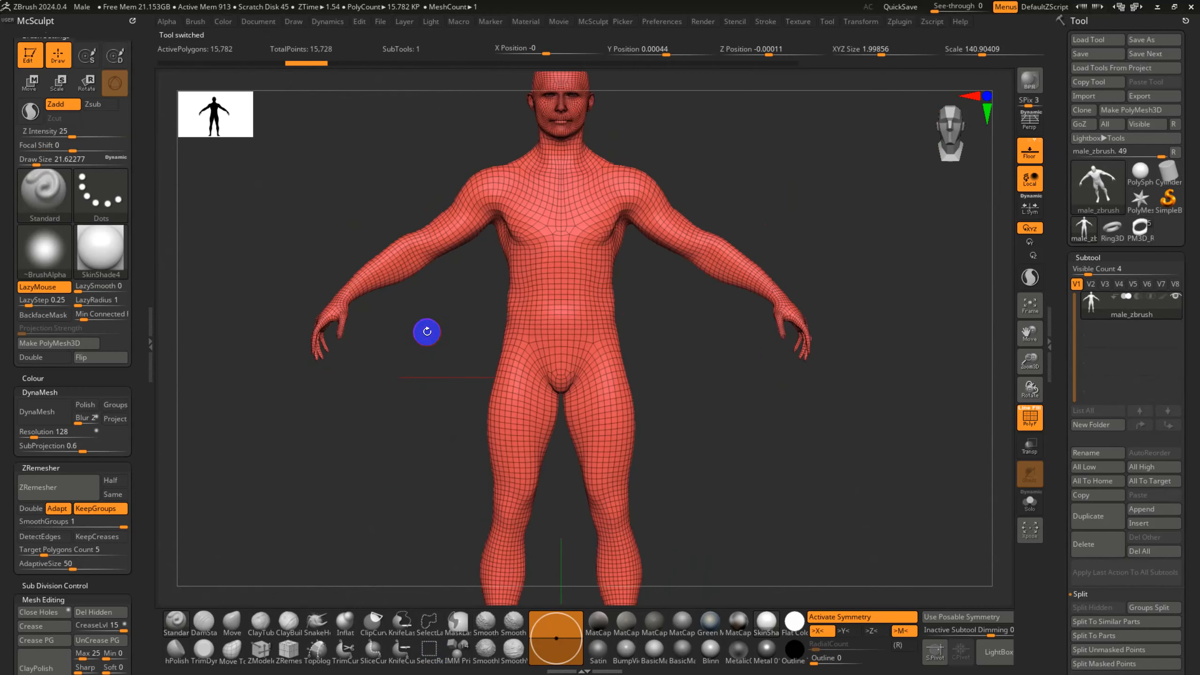
# - Isolate the waist-to-knee region and forearms with SelectRect, give them their own polygroup, and show the whole figure again
pyautogui.keyDown('ctrl'); pyautogui.keyDown('shift'); pyautogui.moveTo(318, 210); pyautogui.dragTo(653, 509); pyautogui.keyUp('shift'); pyautogui.keyUp('ctrl')
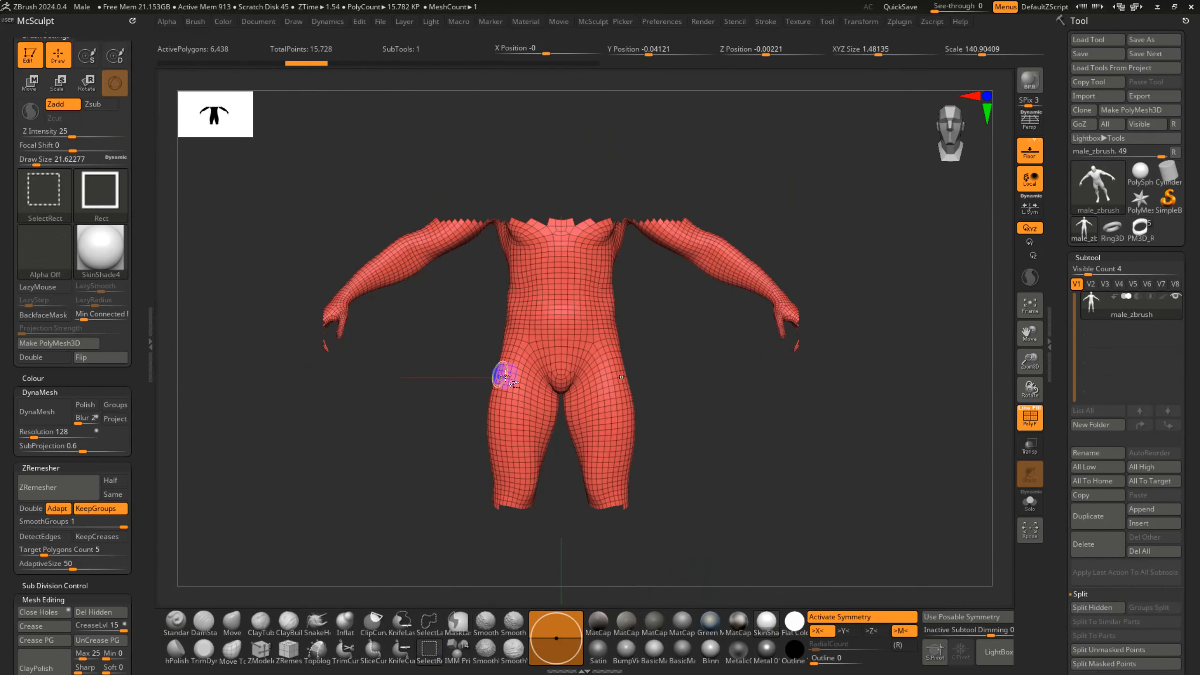
pyautogui.keyDown('ctrl'); pyautogui.keyDown('shift'); pyautogui.click(342, 240); pyautogui.keyUp('shift'); pyautogui.keyUp('ctrl')
pyautogui.keyDown('ctrl'); pyautogui.keyDown('shift'); pyautogui.moveTo(308, 255); pyautogui.dragTo(665, 505); pyautogui.keyUp('shift'); pyautogui.keyUp('ctrl')
pyautogui.keyDown('ctrl'); pyautogui.keyDown('shift'); pyautogui.click(746, 523); pyautogui.keyUp('shift'); pyautogui.keyUp('ctrl')
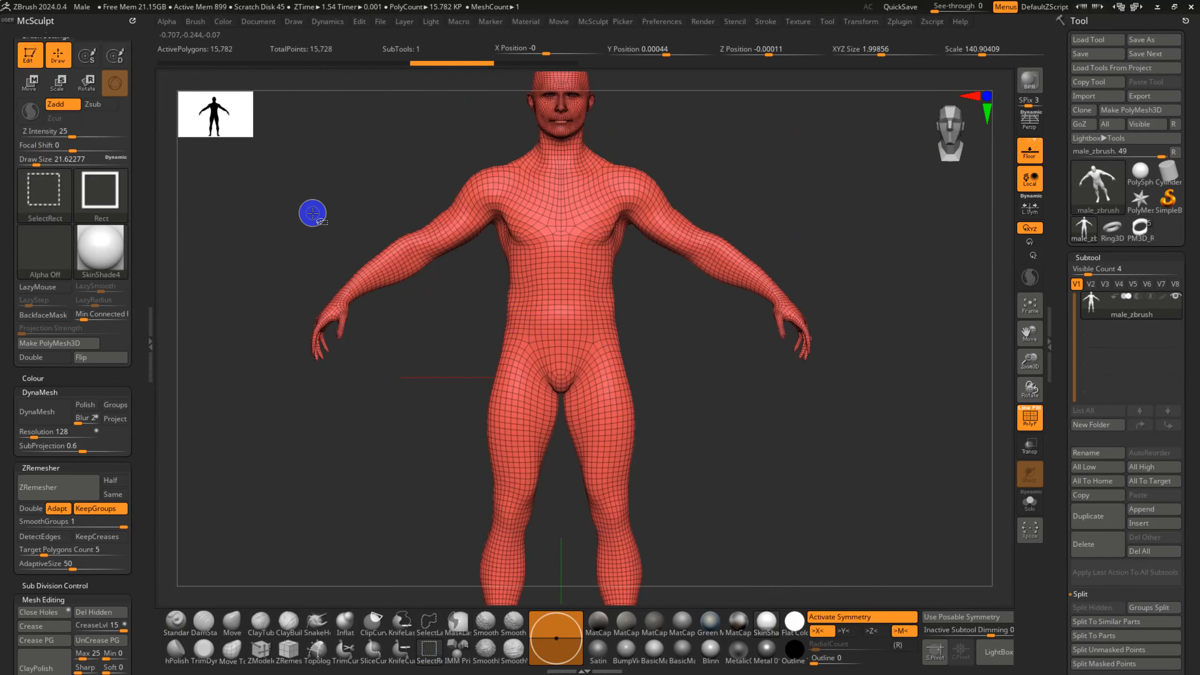
pyautogui.keyDown('ctrl'); pyautogui.keyDown('shift'); pyautogui.moveTo(307, 245); pyautogui.dragTo(874, 486); pyautogui.keyUp('shift'); pyautogui.keyUp('ctrl')
pyautogui.keyDown('ctrl'); pyautogui.keyDown('shift'); pyautogui.click(818, 434); pyautogui.keyUp('shift'); pyautogui.keyUp('ctrl')
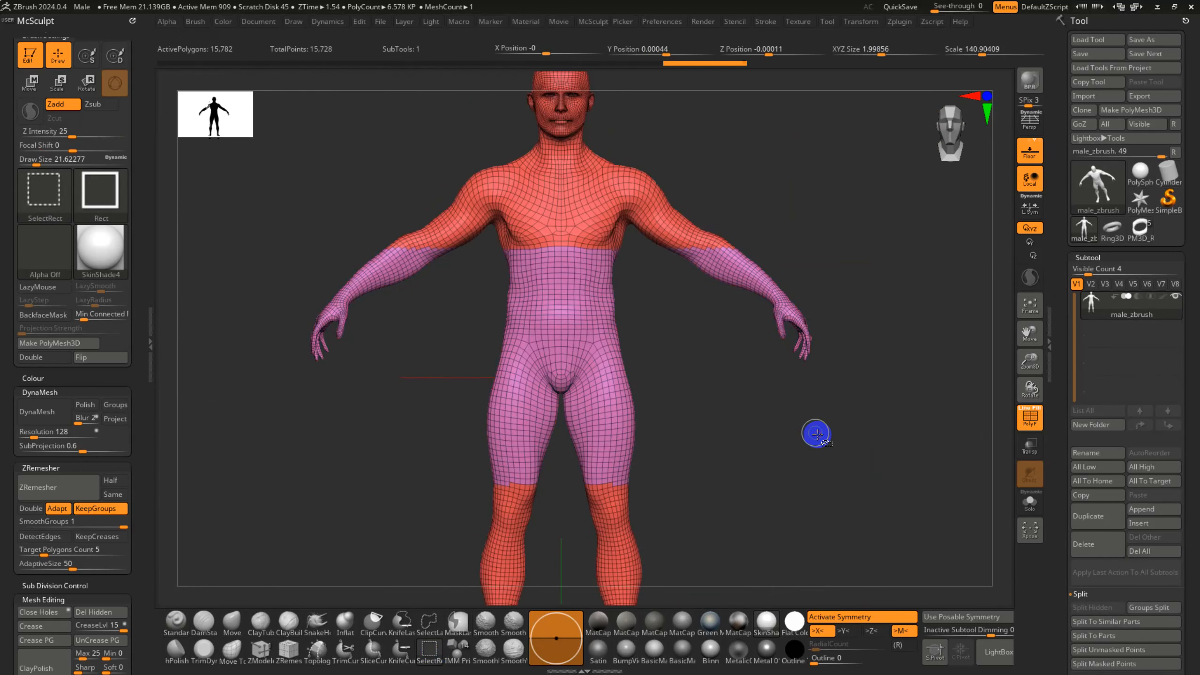
# - Isolate the purple polygroup, invert the visibility to the red parts, and bring back the full figure
pyautogui.keyDown('ctrl'); pyautogui.keyDown('shift'); pyautogui.click(582, 319); pyautogui.keyUp('shift'); pyautogui.keyUp('ctrl')
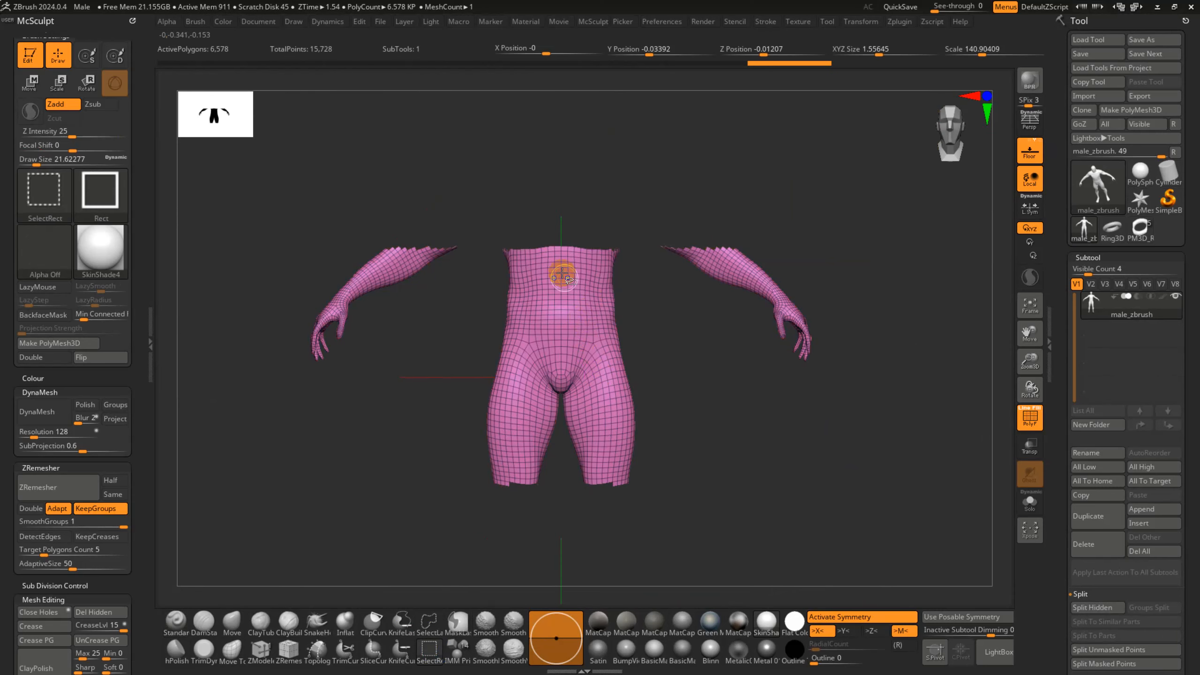
pyautogui.keyDown('ctrl'); pyautogui.keyDown('shift'); pyautogui.click(546, 326); pyautogui.keyUp('shift'); pyautogui.keyUp('ctrl')
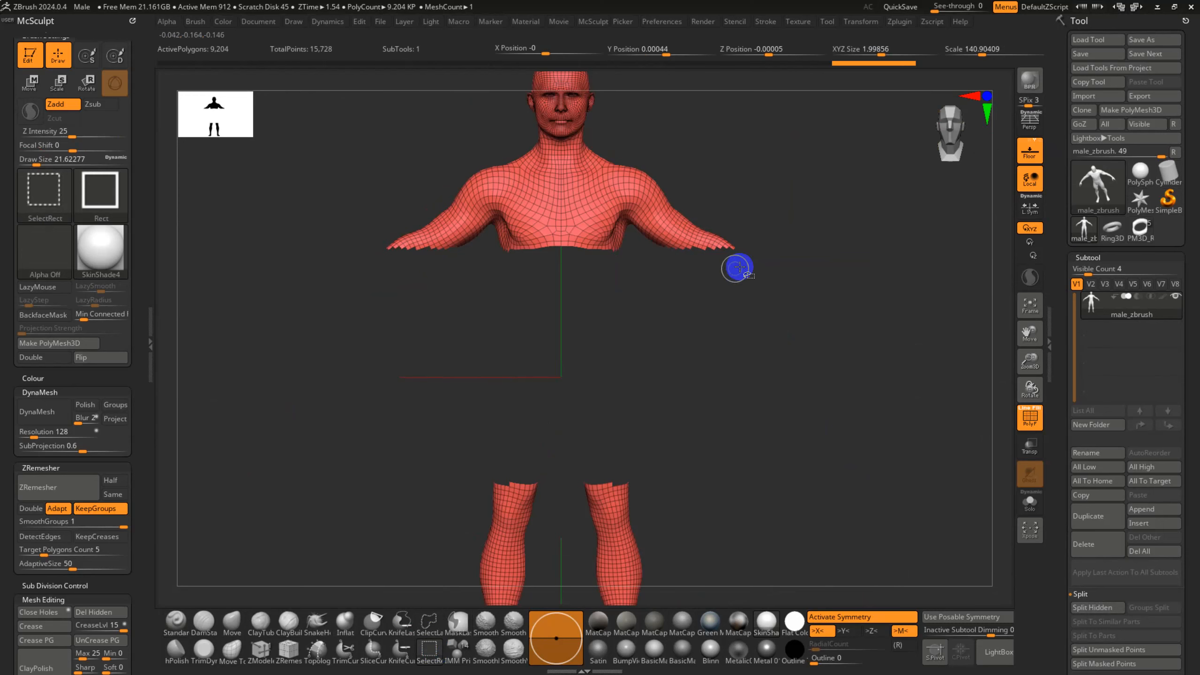
pyautogui.keyDown('ctrl'); pyautogui.keyDown('shift'); pyautogui.click(797, 408); pyautogui.keyUp('shift'); pyautogui.keyUp('ctrl')
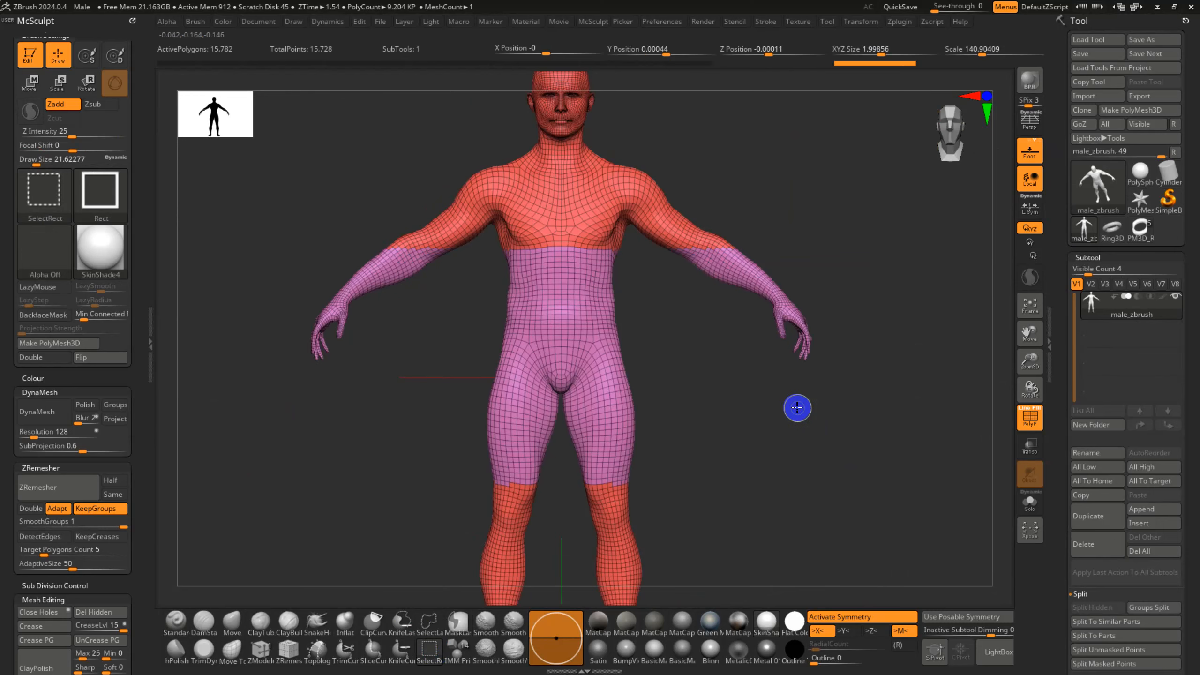
# - Switch the selection brush to SelectLasso, and use it to isolate the purple polygroup and unhide everything again
pyautogui.click(436, 622)
pyautogui.keyDown('ctrl'); pyautogui.keyDown('shift'); pyautogui.click(545, 306); pyautogui.keyUp('shift'); pyautogui.keyUp('ctrl')
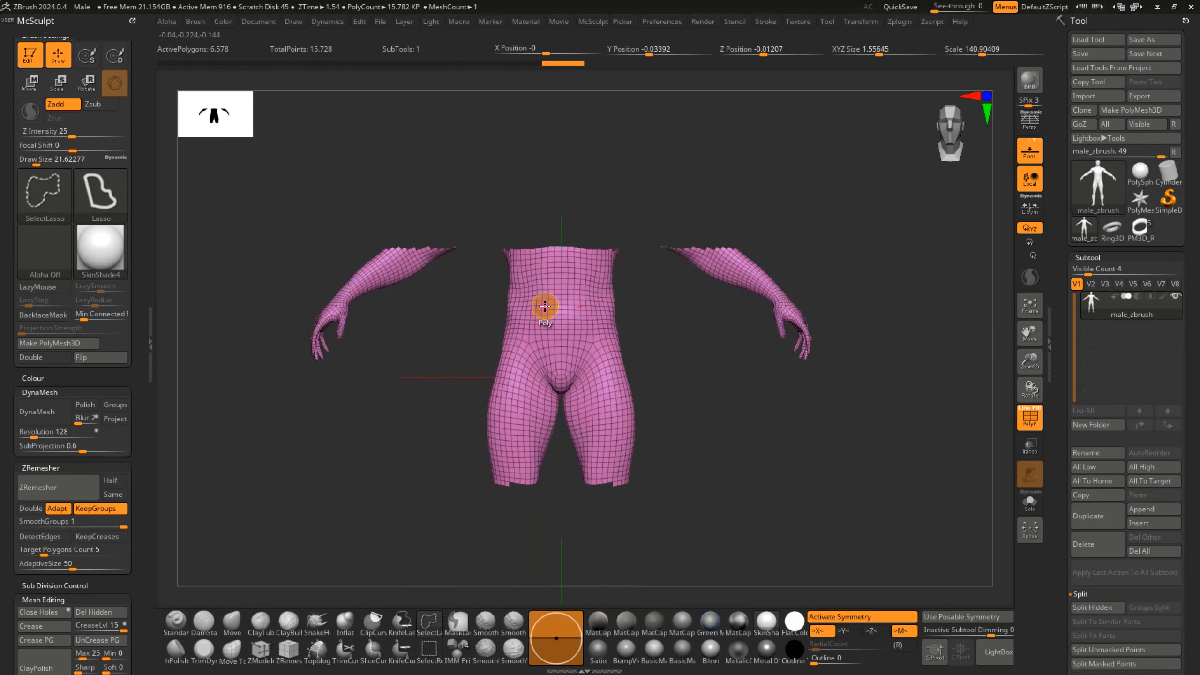
pyautogui.keyDown('ctrl'); pyautogui.keyDown('shift'); pyautogui.click(655, 326); pyautogui.keyUp('shift'); pyautogui.keyUp('ctrl')
# - Hide the vertical edge loops along the torso with SelectLasso, and restore the full mesh
pyautogui.keyDown('ctrl'); pyautogui.moveTo(656, 328); pyautogui.dragTo(688, 523, button='right'); pyautogui.keyUp('ctrl')
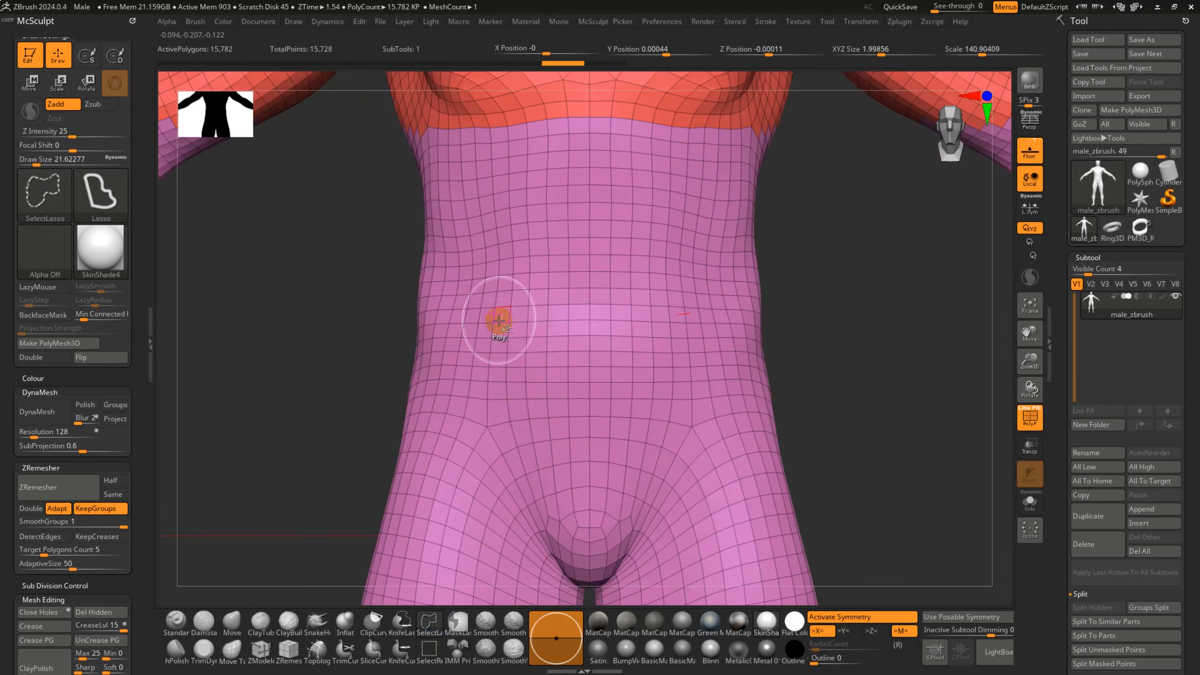
pyautogui.keyDown('ctrl'); pyautogui.keyDown('shift'); pyautogui.click(534, 305); pyautogui.keyUp('shift'); pyautogui.keyUp('ctrl')
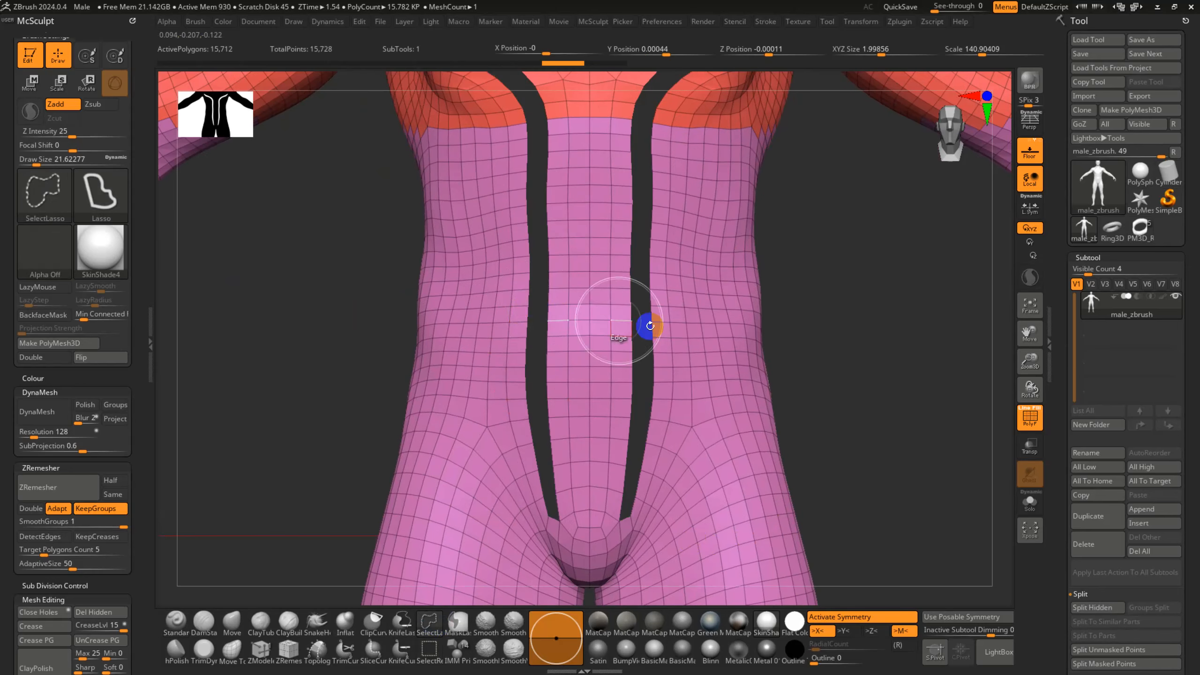
pyautogui.keyDown('ctrl'); pyautogui.moveTo(645, 327); pyautogui.dragTo(825, 273, button='right'); pyautogui.keyUp('ctrl')
pyautogui.keyDown('alt'); pyautogui.moveTo(800, 320); pyautogui.dragTo(804, 396, button='right'); pyautogui.keyUp('alt')
pyautogui.keyDown('ctrl'); pyautogui.keyDown('shift'); pyautogui.click(400, 356); pyautogui.keyUp('shift'); pyautogui.keyUp('ctrl')
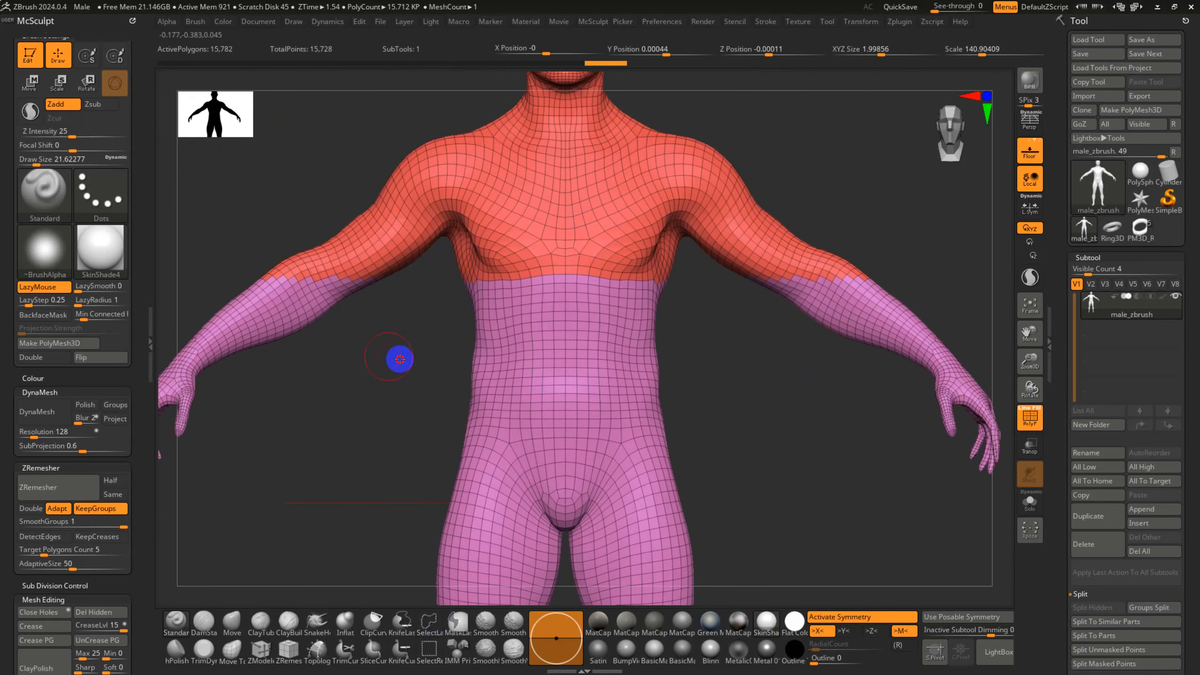
# - Hide adjacent edge loops around the arm near the elbow with SelectLasso
pyautogui.moveTo(400, 356); pyautogui.dragTo(563, 475, button='right')
pyautogui.keyDown('ctrl'); pyautogui.keyDown('shift'); pyautogui.click(492, 280); pyautogui.keyUp('shift'); pyautogui.keyUp('ctrl')
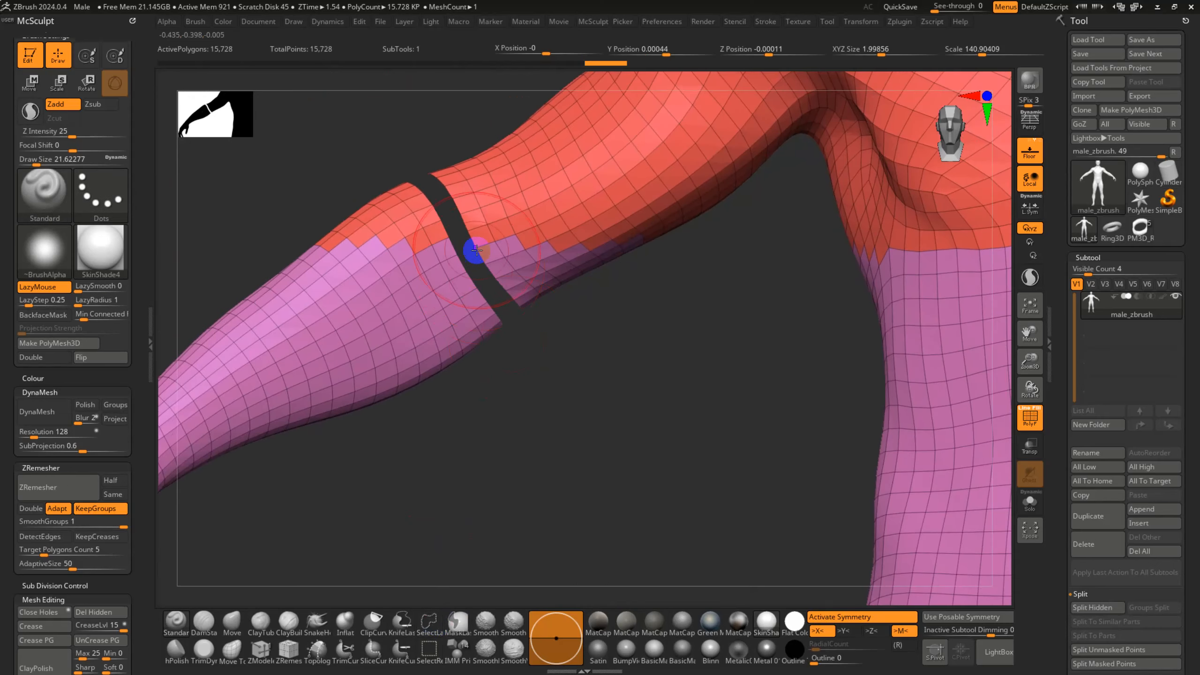
pyautogui.hotkey('ctrl', 'shift')
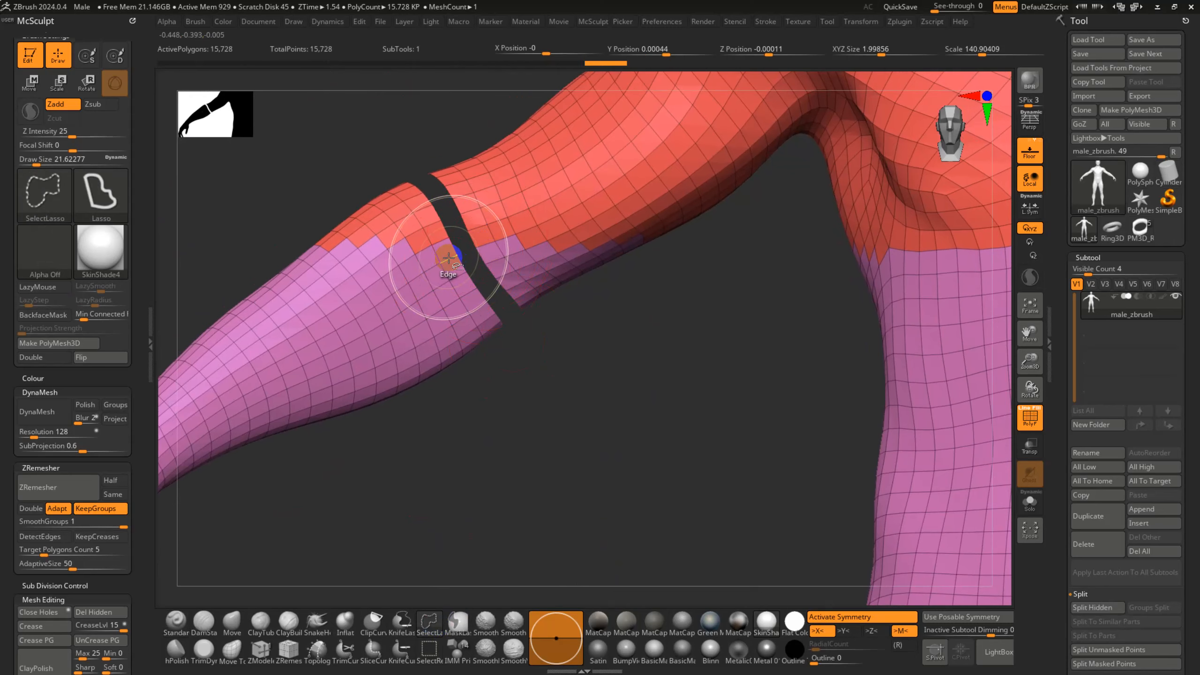
pyautogui.keyDown('ctrl'); pyautogui.keyDown('shift'); pyautogui.click(475, 310); pyautogui.keyUp('shift'); pyautogui.keyUp('ctrl')
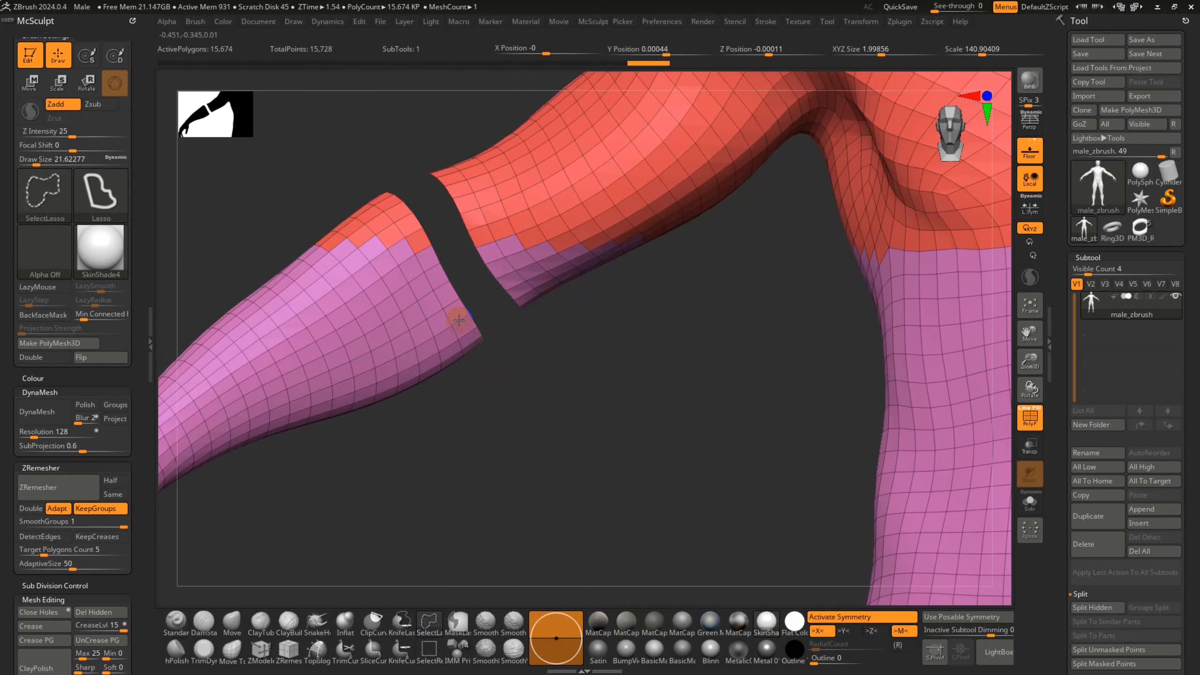
pyautogui.keyDown('ctrl'); pyautogui.keyDown('shift'); pyautogui.click(458, 323); pyautogui.keyUp('shift'); pyautogui.keyUp('ctrl')
# - Assign the body and upper arms a new polygroup separate from the forearms, and show the whole figure
pyautogui.keyDown('ctrl'); pyautogui.moveTo(519, 384); pyautogui.dragTo(474, 262, button='right'); pyautogui.keyUp('ctrl')
pyautogui.moveTo(423, 264)
pyautogui.keyDown('ctrl'); pyautogui.keyDown('alt'); pyautogui.keyDown('shift'); pyautogui.mouseDown()
pyautogui.moveTo(146, 385)
pyautogui.moveTo(469, 490)
pyautogui.moveTo(498, 360)
pyautogui.mouseUp(); pyautogui.keyUp('shift'); pyautogui.keyUp('alt'); pyautogui.keyUp('ctrl')
pyautogui.keyDown('ctrl'); pyautogui.moveTo(497, 360); pyautogui.dragTo(444, 342, button='right'); pyautogui.keyUp('ctrl')
pyautogui.hotkey('ctrl', 'w')
pyautogui.keyDown('alt'); pyautogui.moveTo(394, 437); pyautogui.dragTo(405, 347, button='right'); pyautogui.keyUp('alt')
pyautogui.keyDown('ctrl'); pyautogui.keyDown('shift'); pyautogui.click(395, 356); pyautogui.keyUp('shift'); pyautogui.keyUp('ctrl')
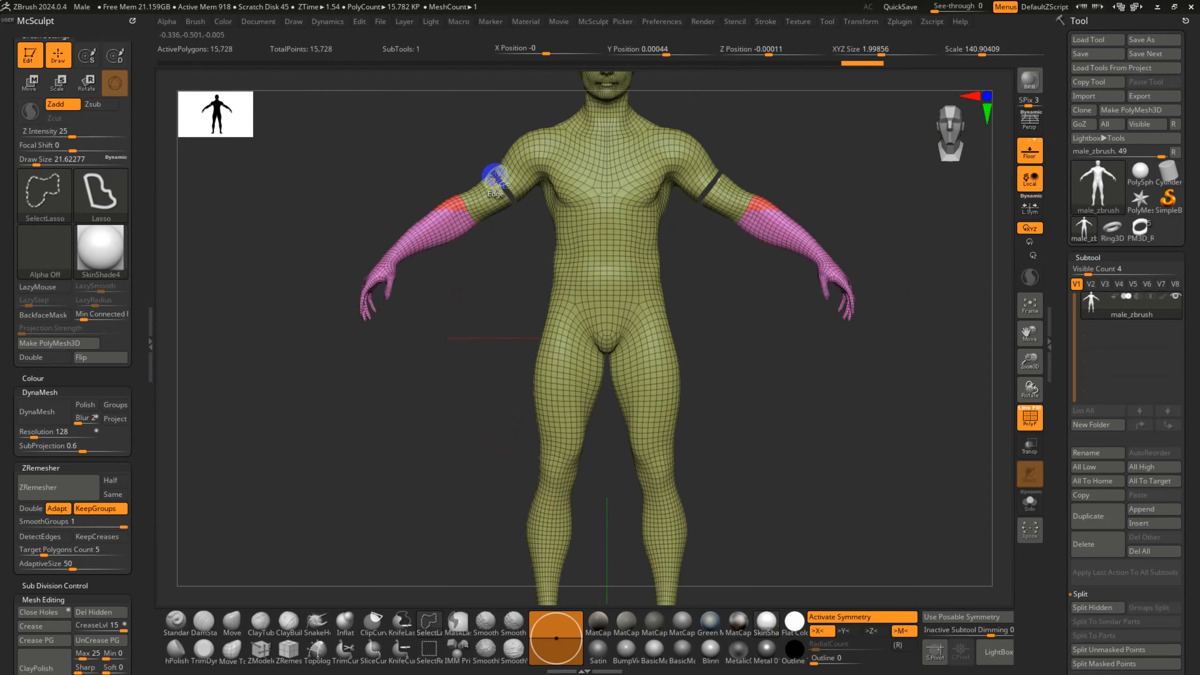
# - Hide the body polygroup, assign both forearms a new polygroup, and isolate them for a close view
pyautogui.keyDown('ctrl'); pyautogui.keyDown('shift'); pyautogui.click(502, 191); pyautogui.keyUp('shift'); pyautogui.keyUp('ctrl')
pyautogui.keyDown('ctrl'); pyautogui.keyDown('shift'); pyautogui.click(501, 188); pyautogui.keyUp('shift'); pyautogui.keyUp('ctrl')
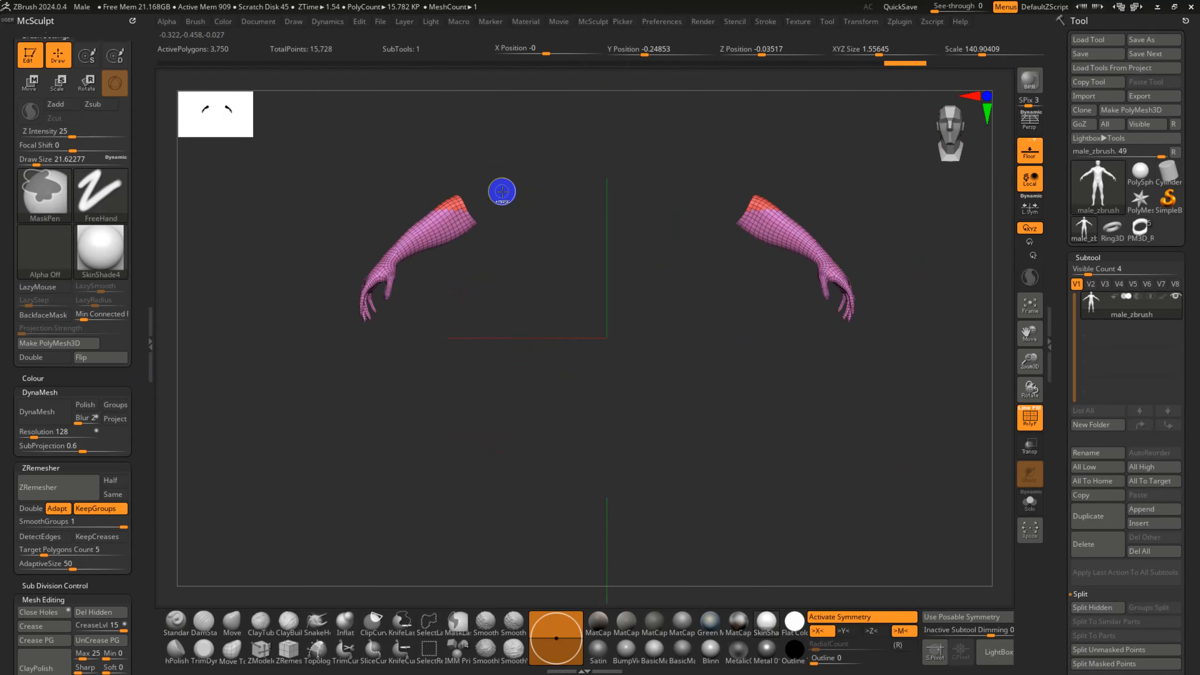
pyautogui.hotkey('ctrl', 'w')
pyautogui.keyDown('ctrl'); pyautogui.keyDown('shift'); pyautogui.click(454, 393); pyautogui.keyUp('shift'); pyautogui.keyUp('ctrl')
pyautogui.moveTo(454, 393)
pyautogui.keyDown('ctrl'); pyautogui.mouseDown(button='right')
pyautogui.moveTo(444, 354)
pyautogui.moveTo(487, 431)
pyautogui.moveTo(437, 393)
pyautogui.mouseUp(button='right'); pyautogui.keyUp('ctrl')
pyautogui.keyDown('ctrl'); pyautogui.keyDown('shift'); pyautogui.click(409, 243); pyautogui.keyUp('shift'); pyautogui.keyUp('ctrl')
pyautogui.moveTo(437, 393)
pyautogui.keyDown('alt'); pyautogui.mouseDown(button='right')
pyautogui.moveTo(657, 410)
pyautogui.moveTo(509, 384)
pyautogui.mouseUp(button='right'); pyautogui.keyUp('alt')
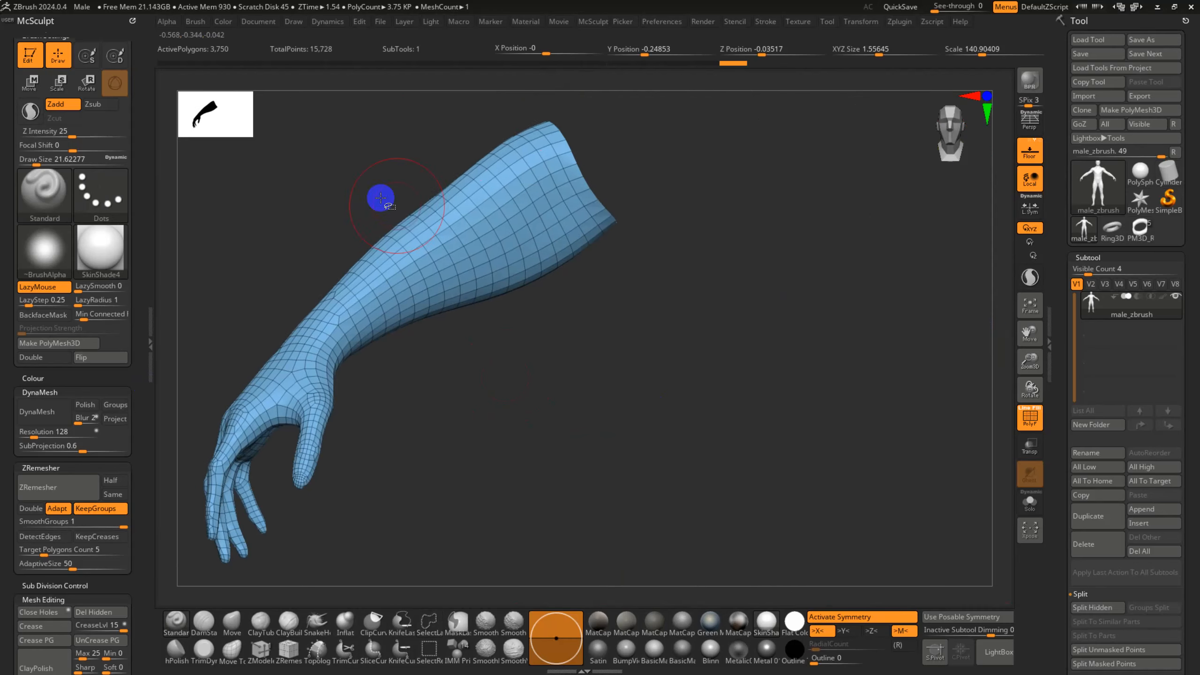
# - Hide the forearm with SelectLasso along the wrist, plus the leftover polygons above it, so that only the hands remain
pyautogui.moveTo(278, 284)
pyautogui.keyDown('ctrl'); pyautogui.keyDown('alt'); pyautogui.keyDown('shift'); pyautogui.mouseDown()
pyautogui.moveTo(670, 240)
pyautogui.moveTo(440, 398)
pyautogui.moveTo(416, 402)
pyautogui.mouseUp(); pyautogui.keyUp('shift'); pyautogui.keyUp('alt'); pyautogui.keyUp('ctrl')
pyautogui.keyDown('ctrl'); pyautogui.moveTo(417, 279); pyautogui.dragTo(412, 244, button='right'); pyautogui.keyUp('ctrl')
pyautogui.moveTo(412, 243)
pyautogui.keyDown('alt'); pyautogui.mouseDown(button='right')
pyautogui.moveTo(491, 318)
pyautogui.moveTo(561, 292)
pyautogui.moveTo(602, 212)
pyautogui.mouseUp(button='right'); pyautogui.keyUp('alt')
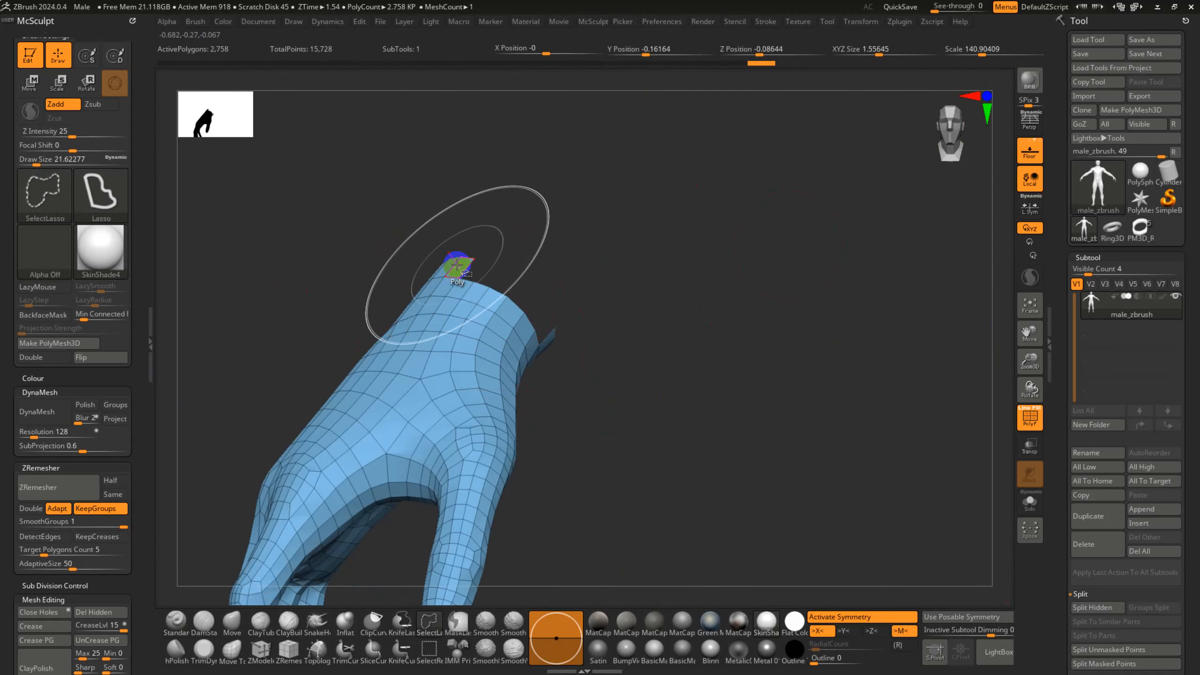
pyautogui.keyDown('ctrl'); pyautogui.keyDown('shift'); pyautogui.click(454, 265); pyautogui.keyUp('shift'); pyautogui.keyUp('ctrl')
# - Assign the isolated hands a new polygroup and show the whole figure
pyautogui.keyDown('ctrl'); pyautogui.moveTo(455, 266); pyautogui.dragTo(648, 339, button='right'); pyautogui.keyUp('ctrl')
pyautogui.hotkey('ctrl', 'w')
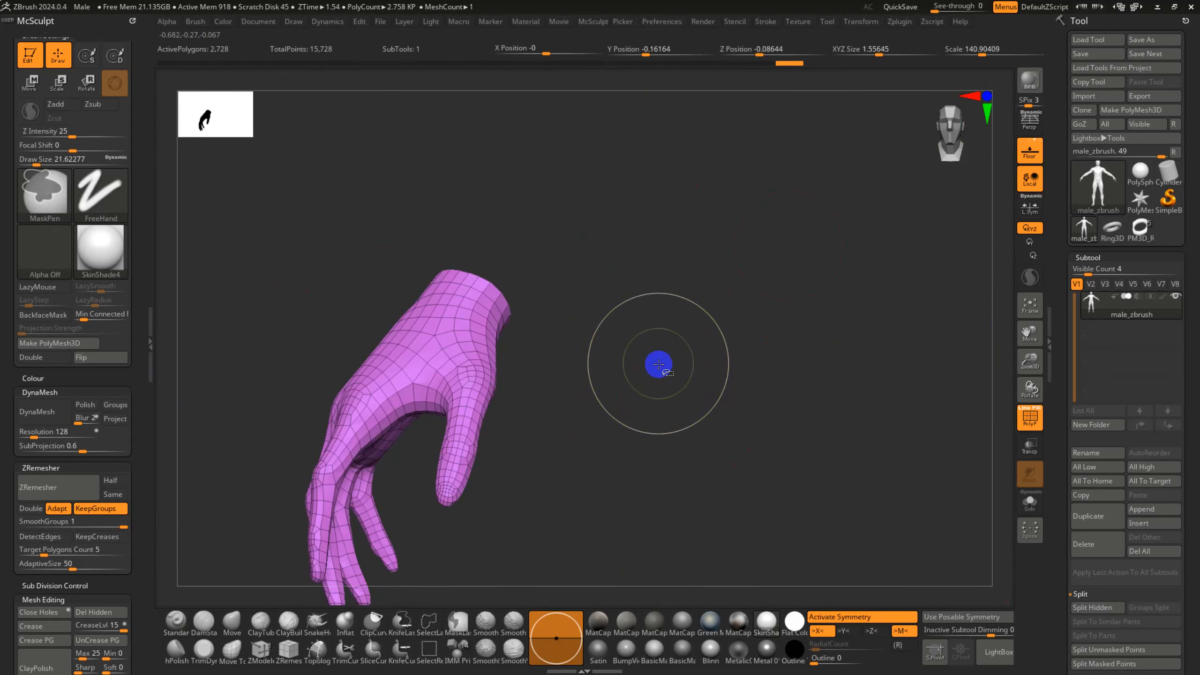
pyautogui.keyDown('ctrl'); pyautogui.keyDown('shift'); pyautogui.click(713, 421); pyautogui.keyUp('shift'); pyautogui.keyUp('ctrl')
pyautogui.keyDown('ctrl'); pyautogui.moveTo(712, 421); pyautogui.dragTo(504, 437, button='right'); pyautogui.keyUp('ctrl')
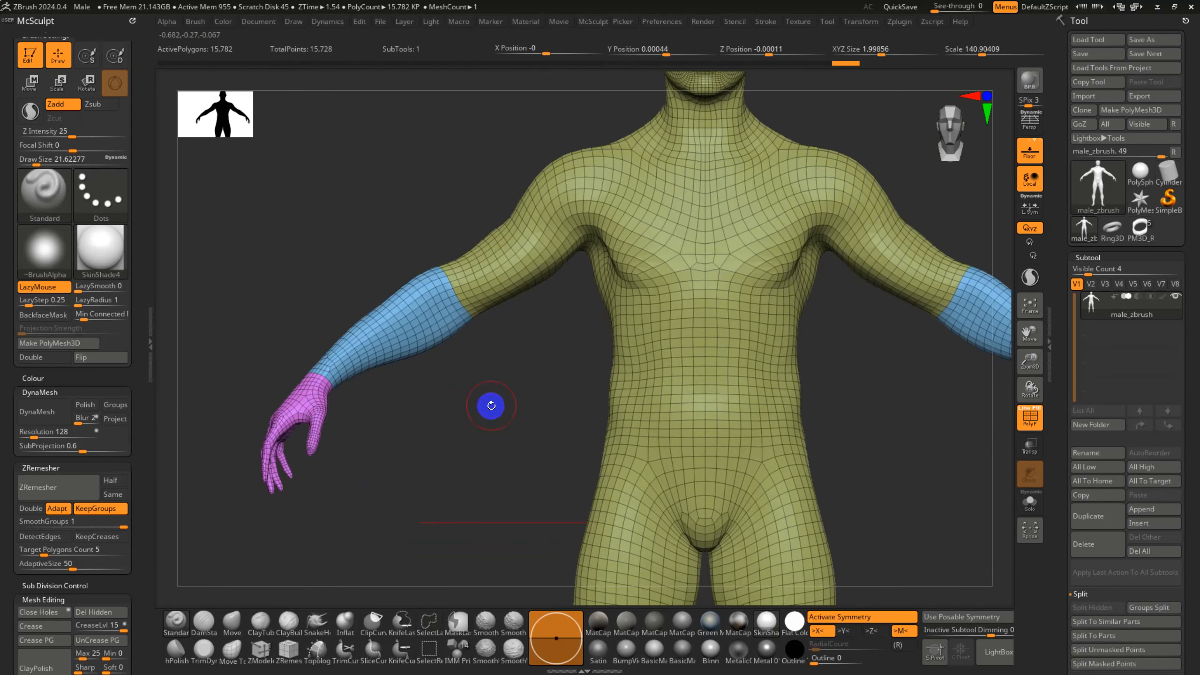
# - Isolate the forearm polygroup with SelectLasso, and restore the full mesh
pyautogui.moveTo(492, 405); pyautogui.dragTo(469, 388)
pyautogui.keyDown('ctrl'); pyautogui.keyDown('shift'); pyautogui.click(433, 303); pyautogui.keyUp('shift'); pyautogui.keyUp('ctrl')
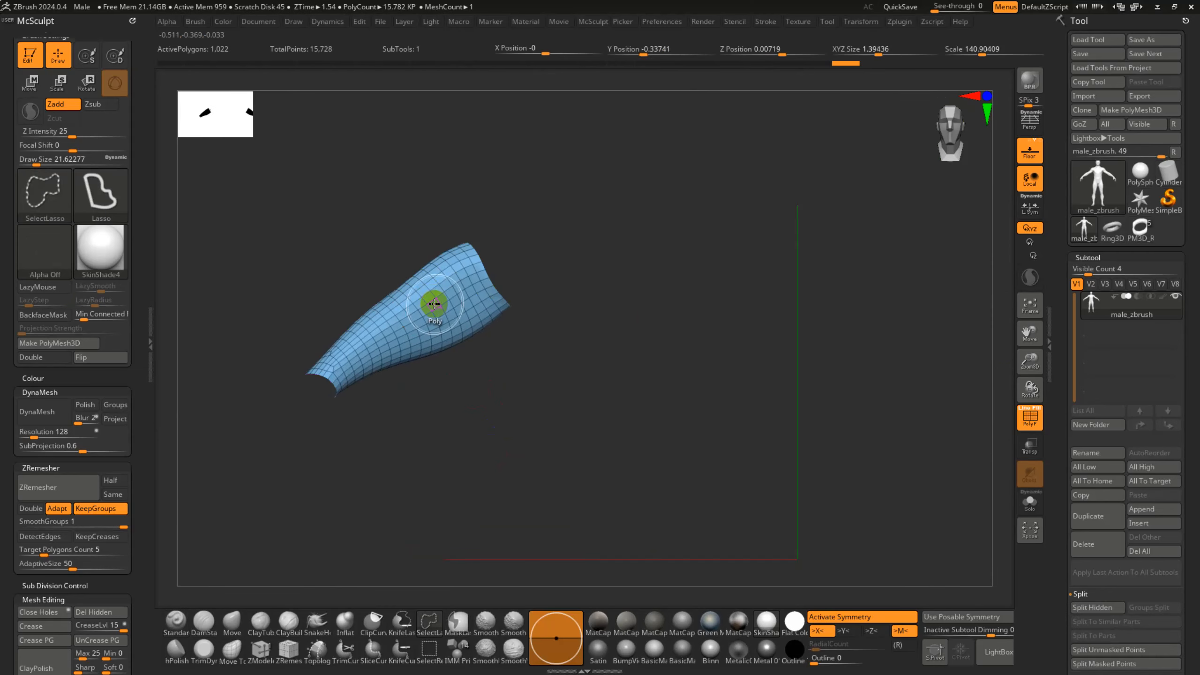
pyautogui.keyDown('ctrl'); pyautogui.keyDown('shift'); pyautogui.click(433, 304); pyautogui.keyUp('shift'); pyautogui.keyUp('ctrl')
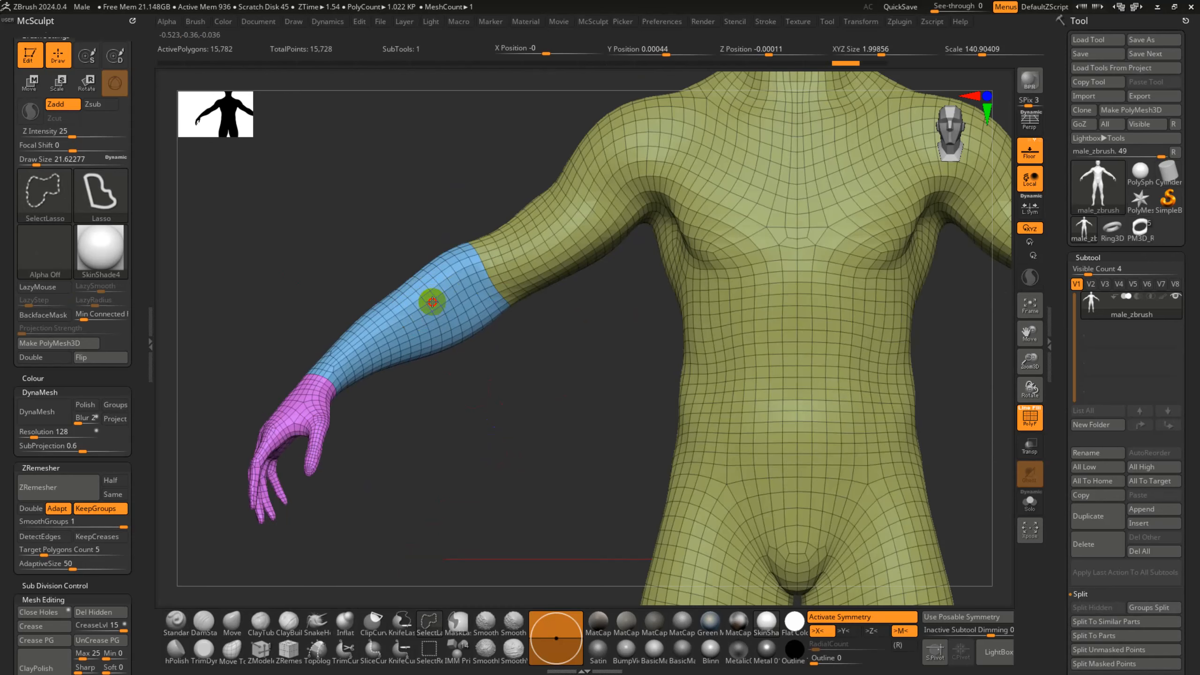
pyautogui.keyDown('ctrl'); pyautogui.keyDown('shift'); pyautogui.click(517, 455); pyautogui.keyUp('shift'); pyautogui.keyUp('ctrl')
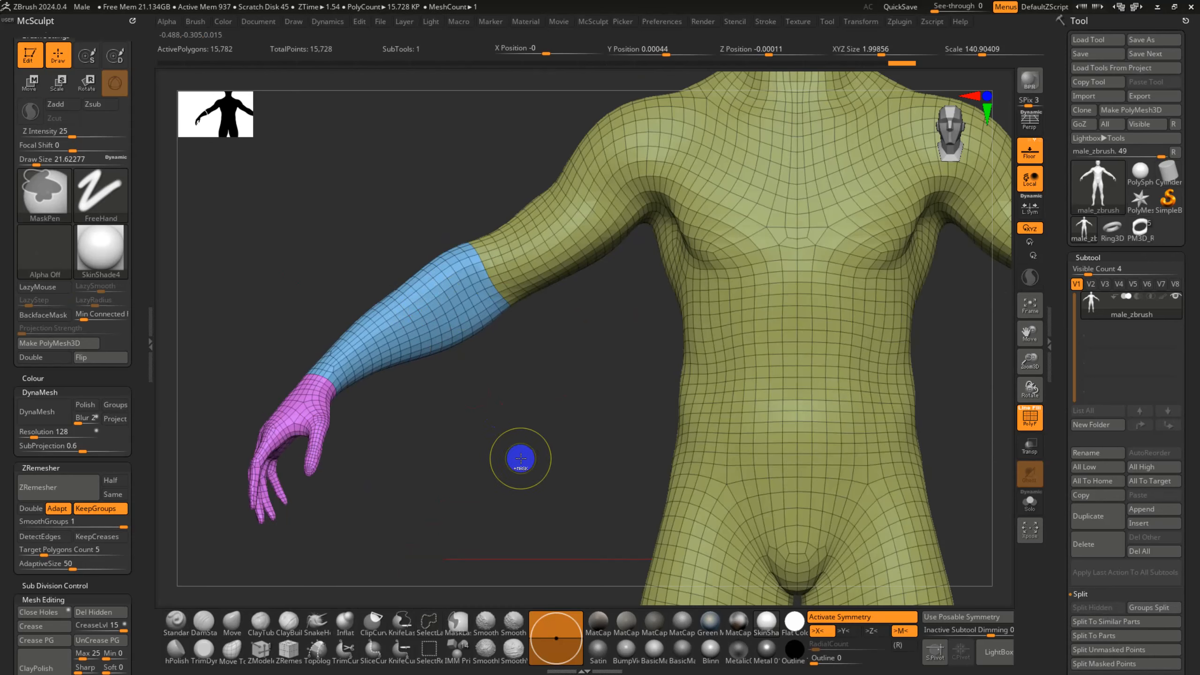
# - Switch to SelectRect and isolate the forearm and body polygroups in turn, restoring the full figure each time
pyautogui.click(429, 653)
pyautogui.keyDown('ctrl'); pyautogui.keyDown('shift'); pyautogui.click(430, 312); pyautogui.keyUp('shift'); pyautogui.keyUp('ctrl')
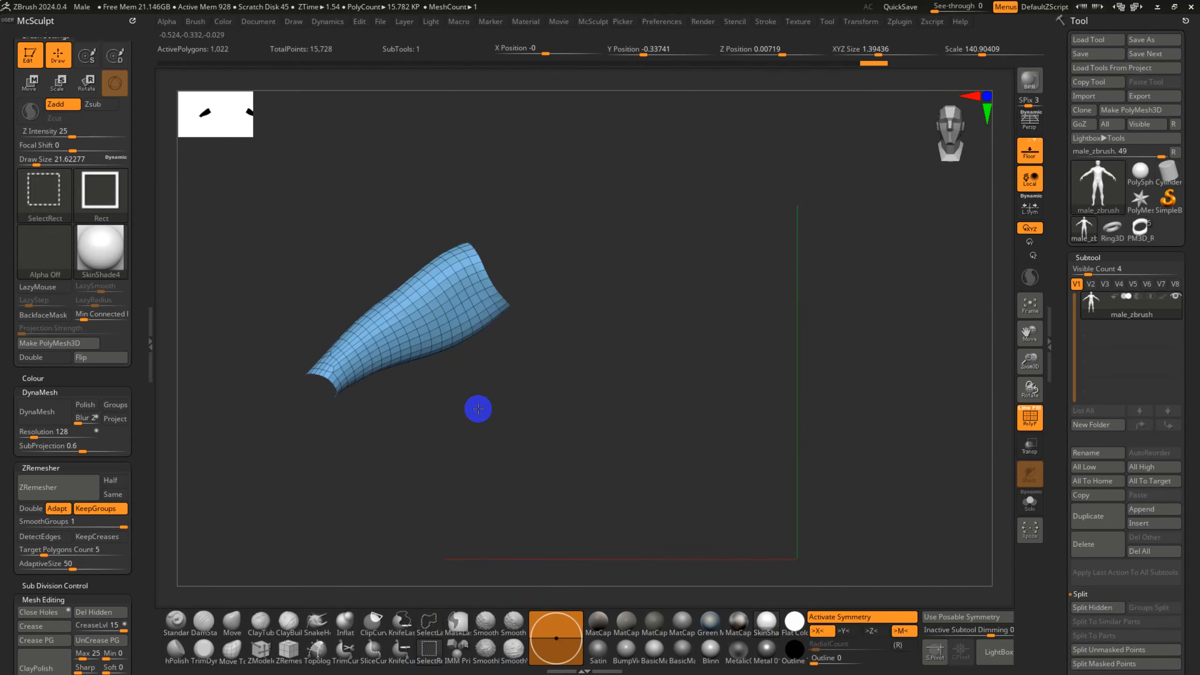
pyautogui.keyDown('ctrl'); pyautogui.keyDown('shift'); pyautogui.click(478, 409); pyautogui.keyUp('shift'); pyautogui.keyUp('ctrl')
pyautogui.keyDown('ctrl'); pyautogui.keyDown('shift'); pyautogui.click(573, 215); pyautogui.keyUp('shift'); pyautogui.keyUp('ctrl')
pyautogui.keyDown('ctrl'); pyautogui.keyDown('shift'); pyautogui.click(574, 328); pyautogui.keyUp('shift'); pyautogui.keyUp('ctrl')
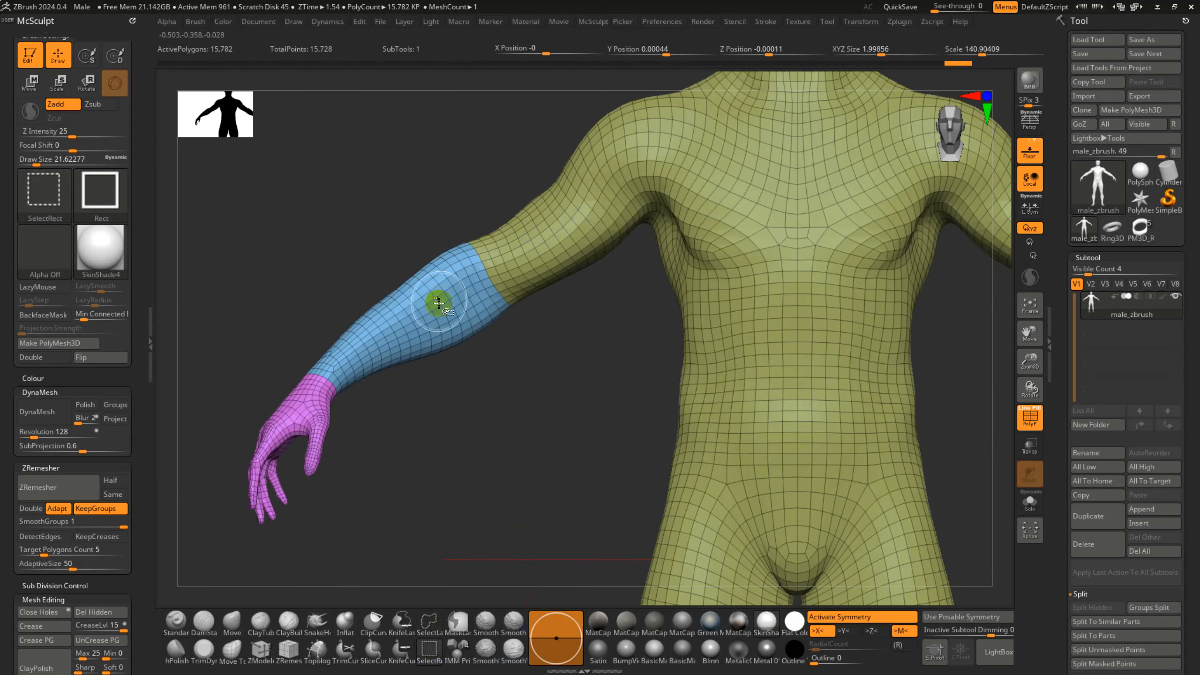
pyautogui.keyDown('ctrl'); pyautogui.keyDown('shift'); pyautogui.click(751, 396); pyautogui.keyUp('shift'); pyautogui.keyUp('ctrl')
pyautogui.keyDown('ctrl'); pyautogui.keyDown('shift'); pyautogui.click(745, 396); pyautogui.keyUp('shift'); pyautogui.keyUp('ctrl')
pyautogui.keyDown('ctrl'); pyautogui.keyDown('shift'); pyautogui.click(378, 415); pyautogui.keyUp('shift'); pyautogui.keyUp('ctrl')
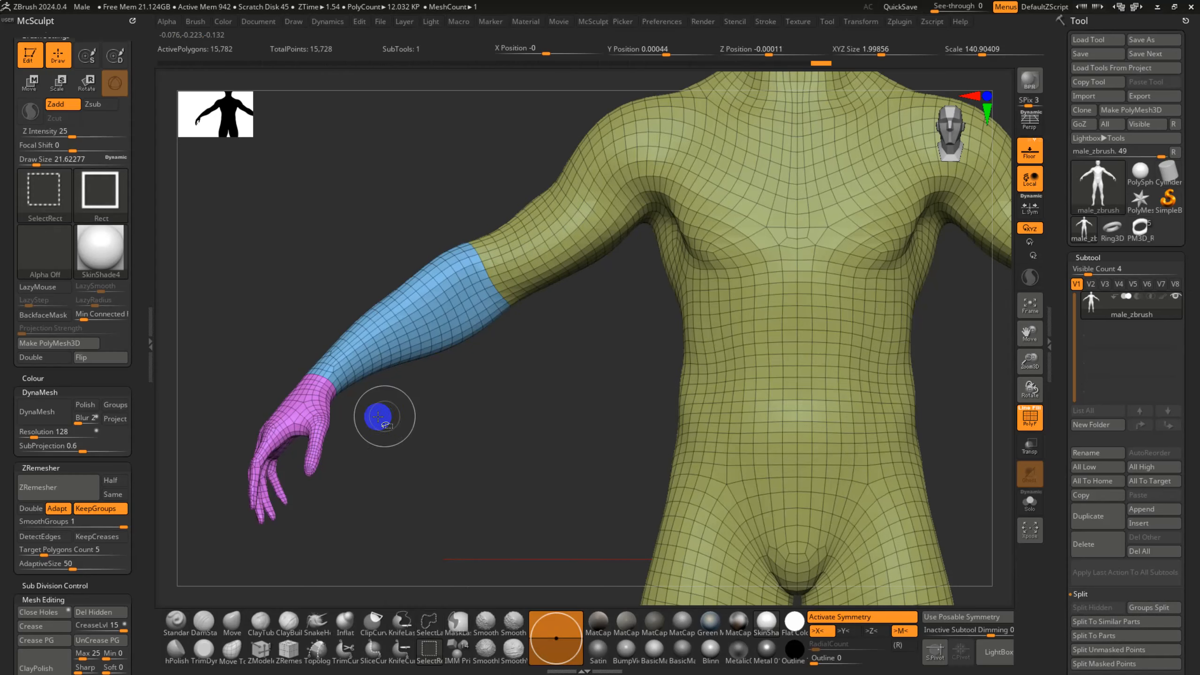
# - Isolate the hand polygroup with SelectRect for a close view of the wrist, and show the whole figure again
pyautogui.keyDown('ctrl'); pyautogui.keyDown('shift'); pyautogui.click(306, 410); pyautogui.keyUp('shift'); pyautogui.keyUp('ctrl')
pyautogui.moveTo(424, 441); pyautogui.dragTo(624, 294)
pyautogui.keyDown('alt'); pyautogui.moveTo(471, 324); pyautogui.dragTo(484, 383); pyautogui.keyUp('alt')
pyautogui.keyDown('ctrl'); pyautogui.keyDown('shift'); pyautogui.click(522, 415); pyautogui.keyUp('shift'); pyautogui.keyUp('ctrl')
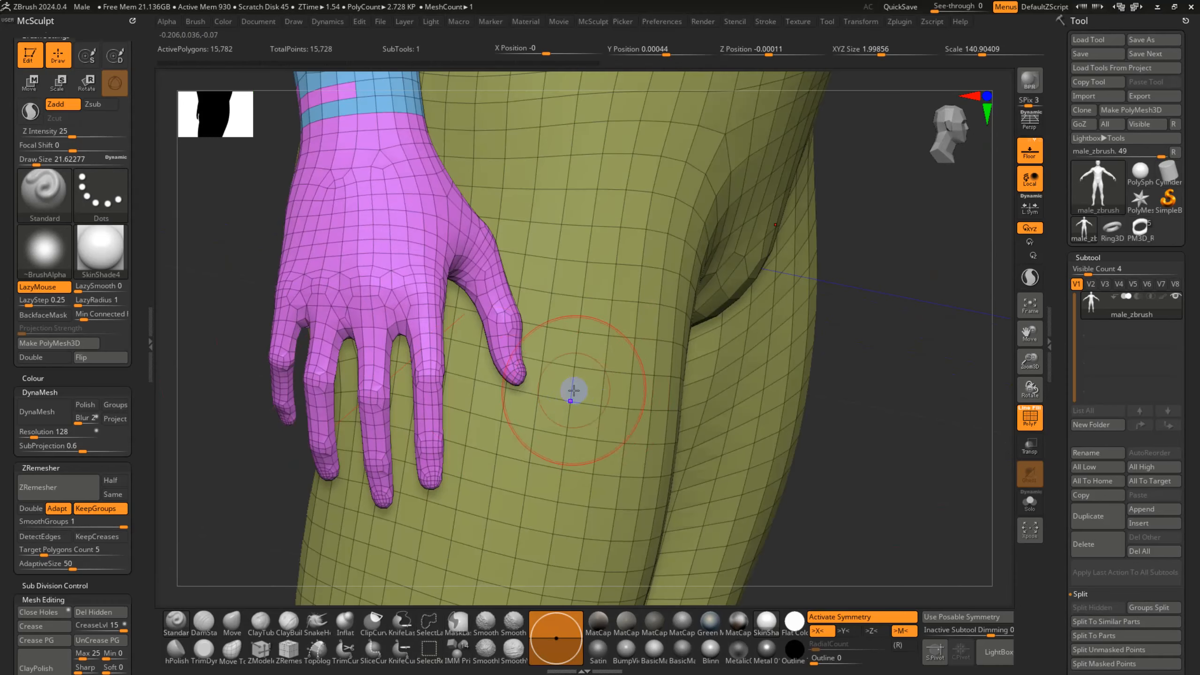
# - Activate the scale gizmo and mask everything except the forearm polygroup, checking the stray polygons at the wrist
pyautogui.moveTo(407, 249)
pyautogui.mouseDown(button='right')
pyautogui.moveTo(310, 158)
pyautogui.moveTo(351, 148)
pyautogui.moveTo(463, 201)
pyautogui.moveTo(501, 175)
pyautogui.moveTo(816, 373)
pyautogui.moveTo(547, 274)
pyautogui.moveTo(700, 295)
pyautogui.moveTo(606, 340)
pyautogui.moveTo(544, 299)
pyautogui.mouseUp(button='right')
pyautogui.press('w')
pyautogui.moveTo(714, 271); pyautogui.dragTo(669, 282, button='right')
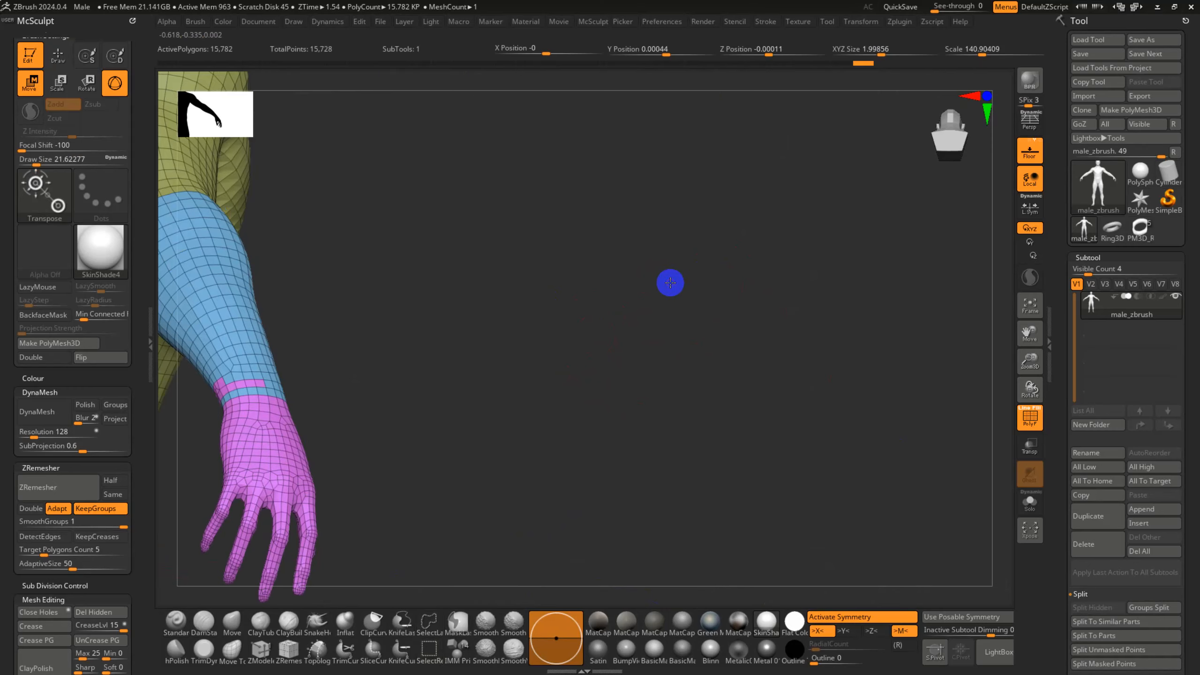
pyautogui.press('e')
pyautogui.press('f')
pyautogui.moveTo(742, 327); pyautogui.dragTo(607, 300, button='right')
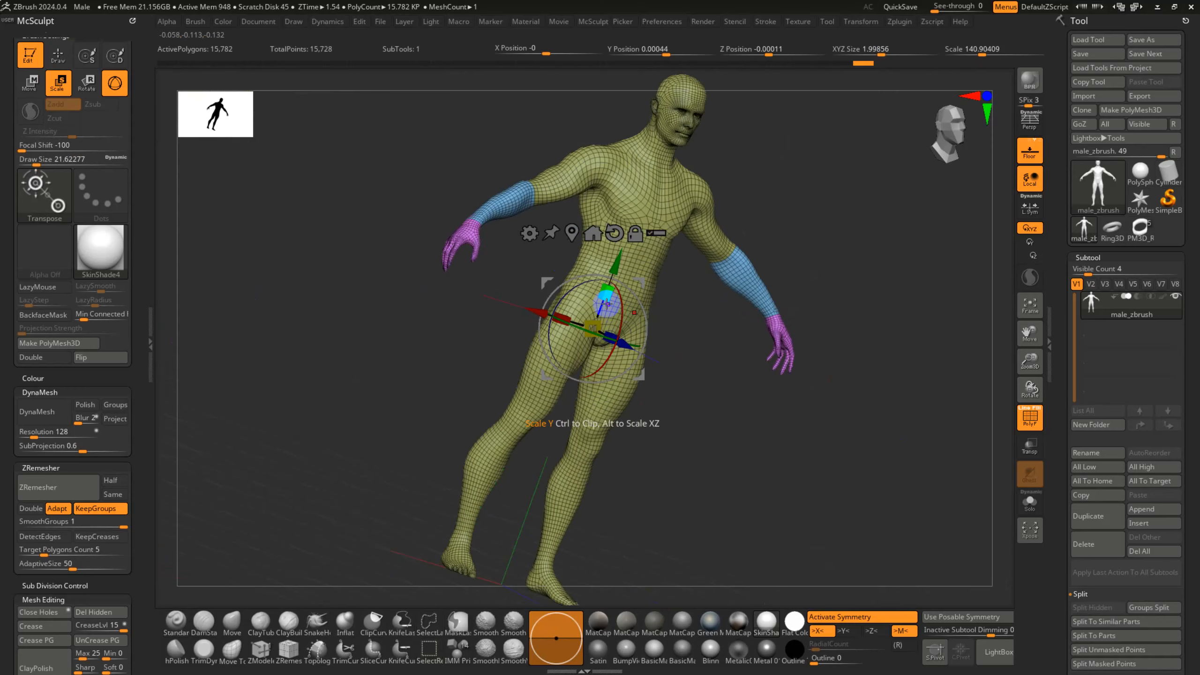
pyautogui.keyDown('ctrl'); pyautogui.moveTo(738, 299); pyautogui.dragTo(752, 447, button='right'); pyautogui.keyUp('ctrl')
pyautogui.keyDown('alt'); pyautogui.moveTo(494, 261); pyautogui.dragTo(603, 367, button='right'); pyautogui.keyUp('alt')
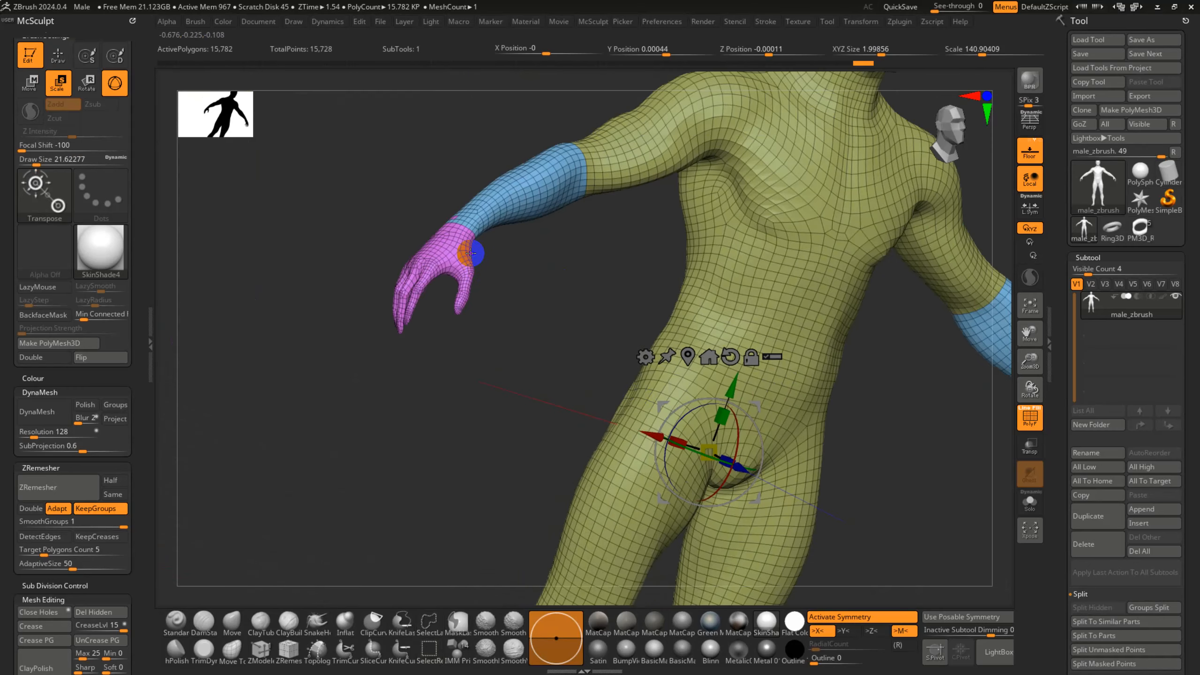
pyautogui.click(491, 204)
pyautogui.moveTo(491, 203); pyautogui.dragTo(796, 383, button='right')
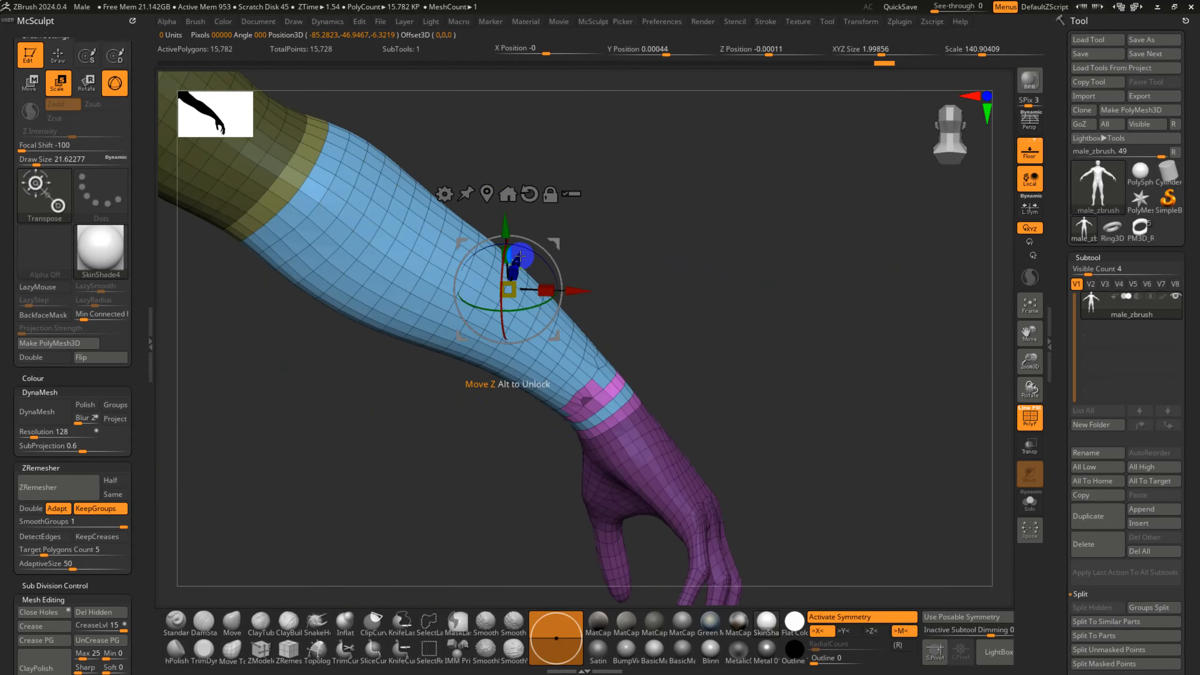
# - Return to Draw mode, invert the mask onto the forearms, and mask the stray wrist polygons with MaskPen at draw size about 3.1
pyautogui.press('q')
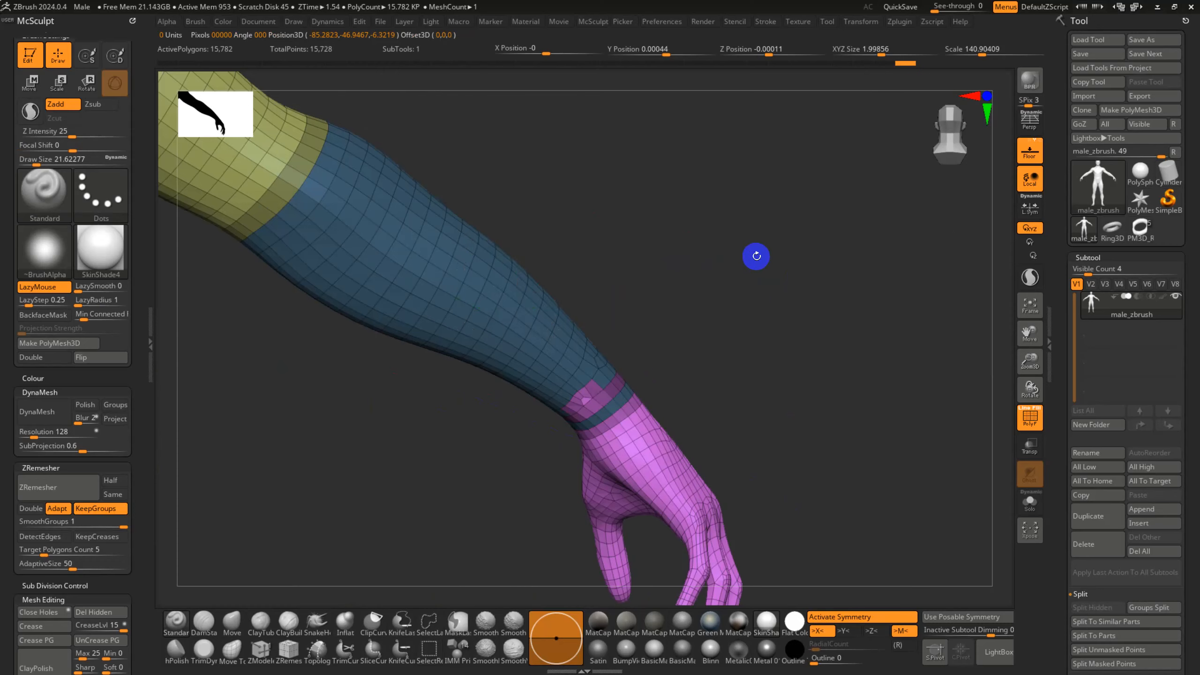
pyautogui.moveTo(668, 329); pyautogui.dragTo(649, 318, button='right')
pyautogui.press('s')
pyautogui.moveTo(638, 318); pyautogui.dragTo(627, 319)
pyautogui.moveTo(631, 320); pyautogui.dragTo(699, 279, button='right')
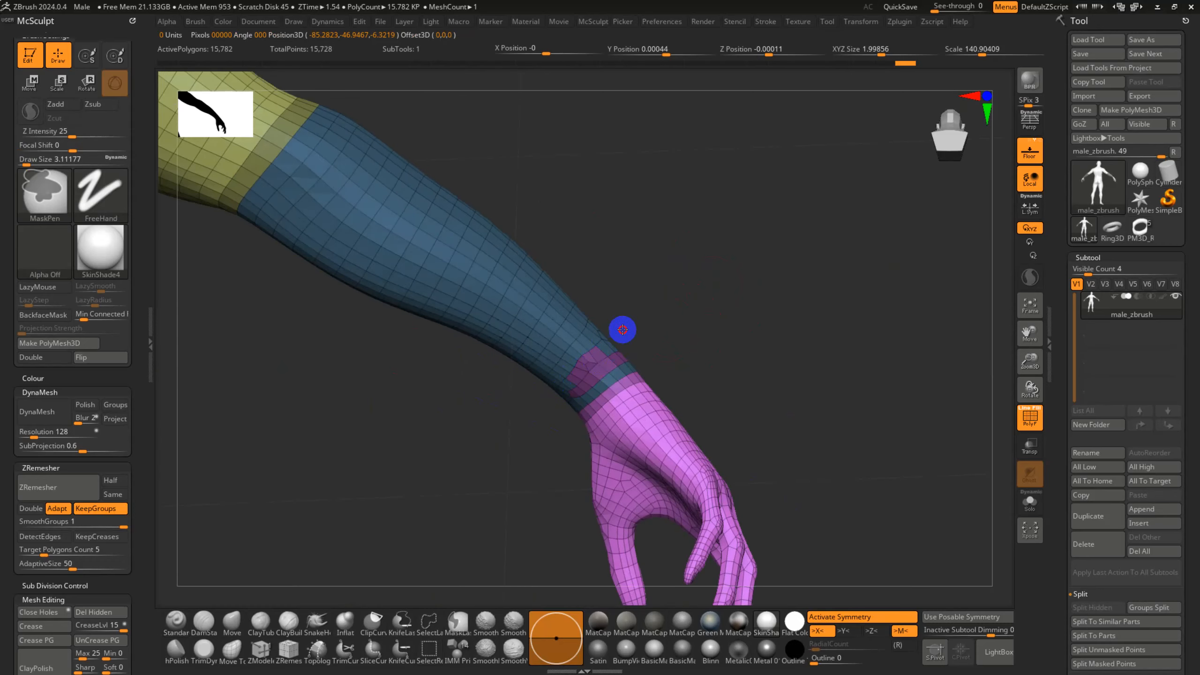
# - Assign the masked forearms and stray wrist polygons one new polygroup, and set the draw size to about 41.4
pyautogui.hotkey('ctrl', 'w')
pyautogui.moveTo(773, 337); pyautogui.dragTo(572, 297, button='right')
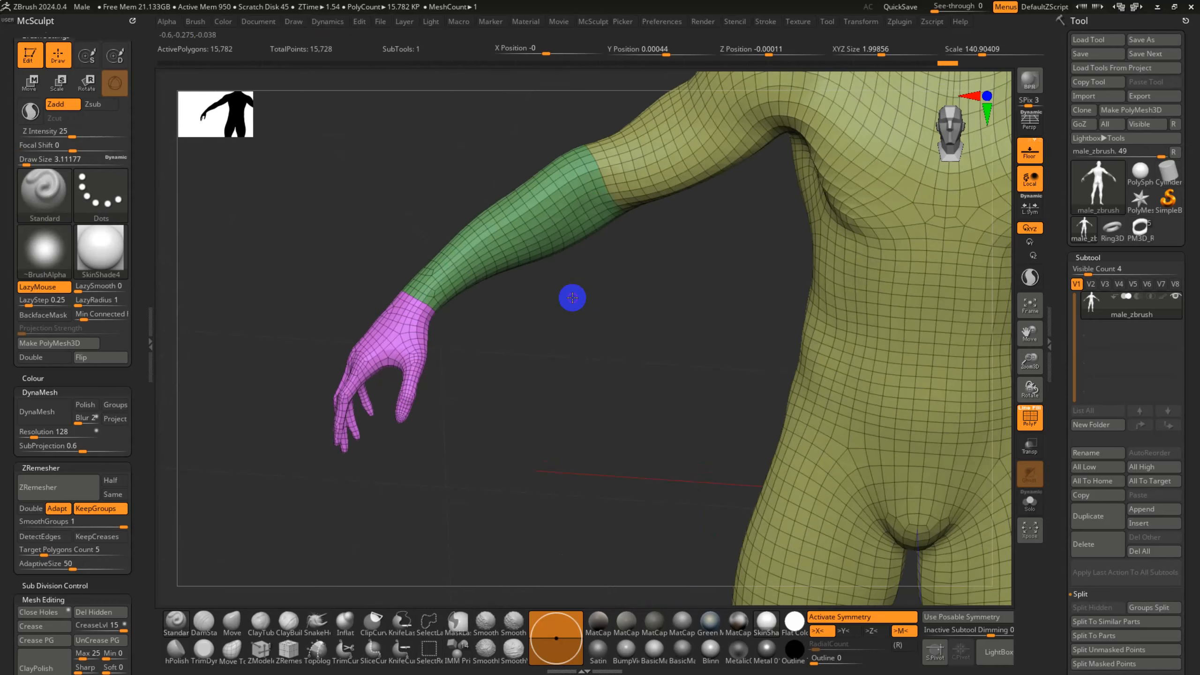
pyautogui.press('s')
pyautogui.moveTo(602, 306); pyautogui.dragTo(614, 309)
pyautogui.moveTo(688, 410)
pyautogui.keyDown('shift'); pyautogui.mouseDown(button='right')
pyautogui.moveTo(598, 335)
pyautogui.moveTo(518, 405)
pyautogui.mouseUp(button='right'); pyautogui.keyUp('shift')
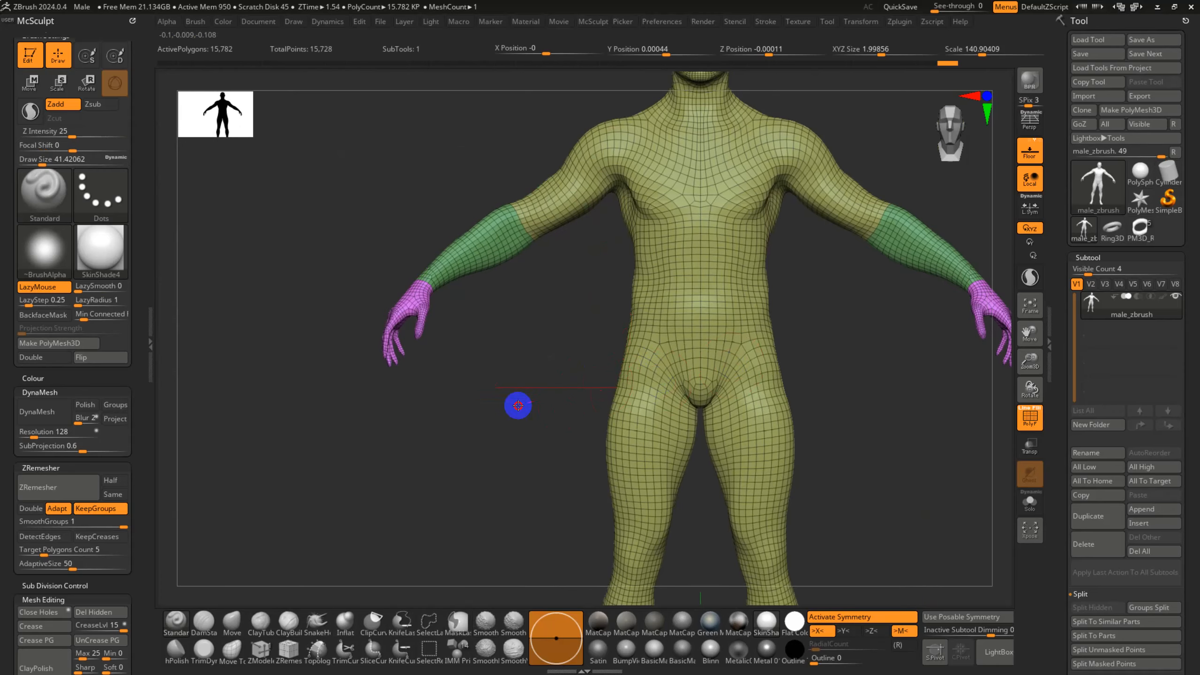